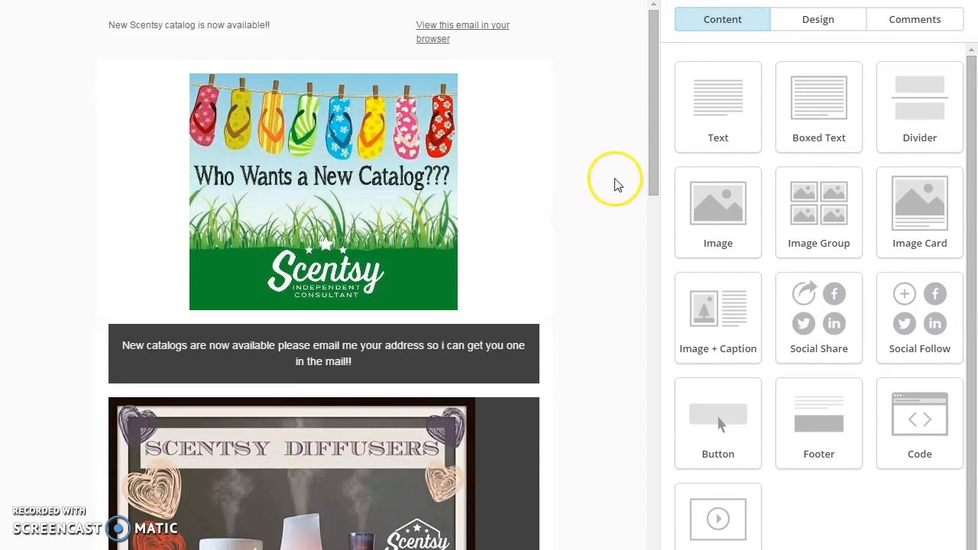
Step: Open the "Join In February!" image block for editing, then save and close it
{"action": "left_click_drag", "start_coordinate": [972, 118], "coordinate": [968, 145]}
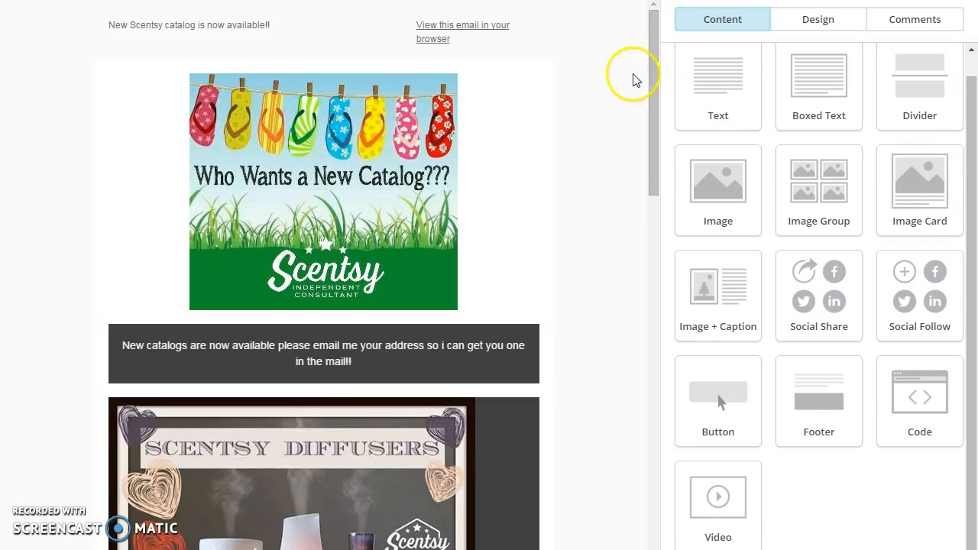
{"action": "left_click_drag", "start_coordinate": [653, 66], "coordinate": [644, 401]}
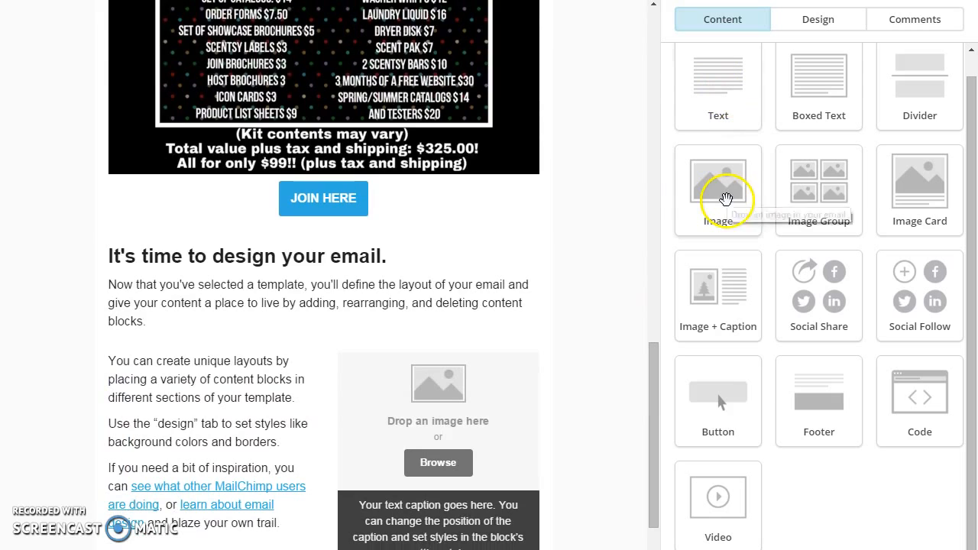
{"action": "scroll", "coordinate": [655, 168], "scroll_direction": "up", "scroll_amount": 4}
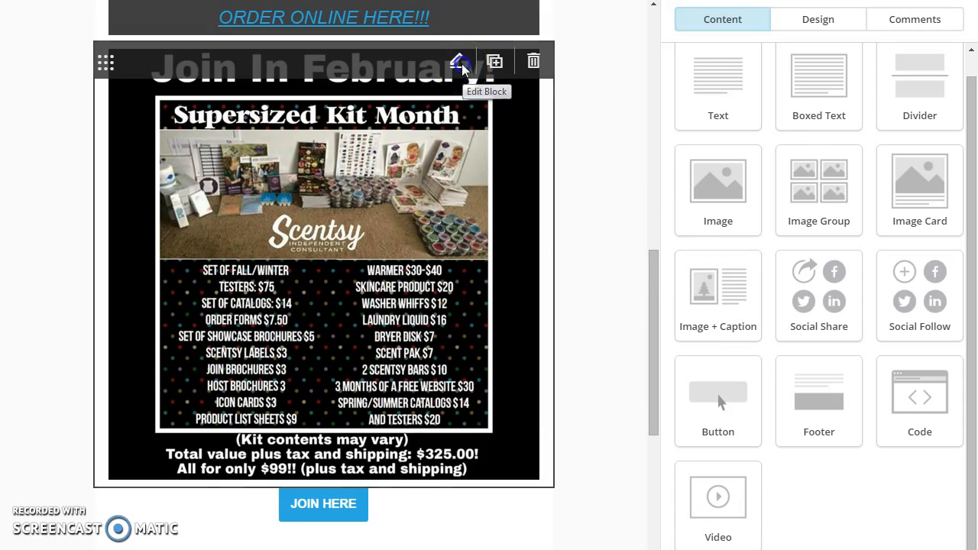
{"action": "left_click", "coordinate": [462, 64]}
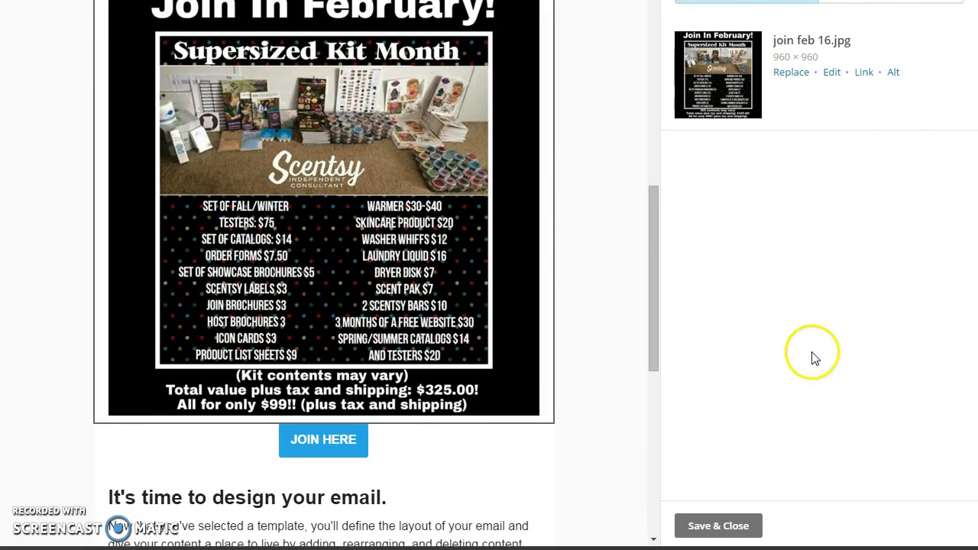
{"action": "left_click", "coordinate": [734, 535]}
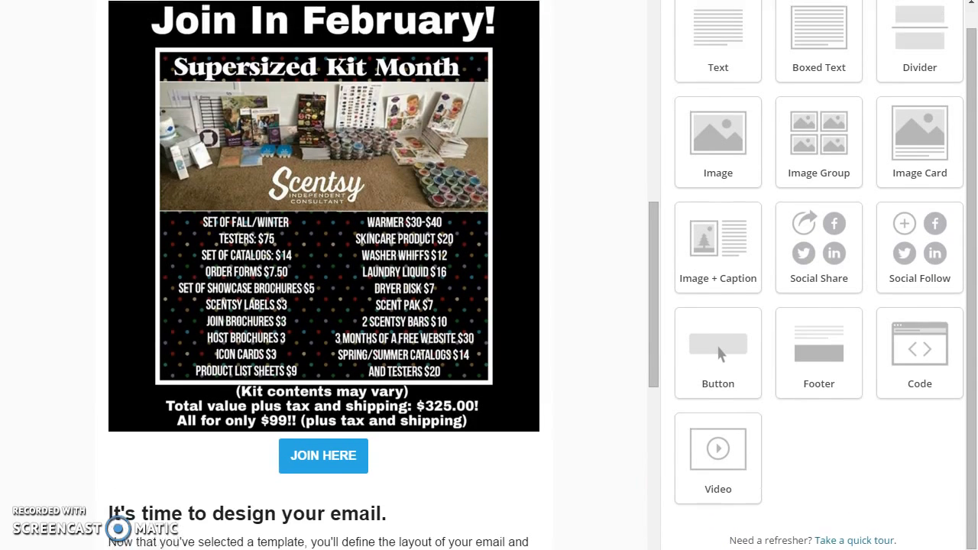
Step: Delete the "Join In February!" image block from the email
{"action": "mouse_move", "coordinate": [483, 6]}
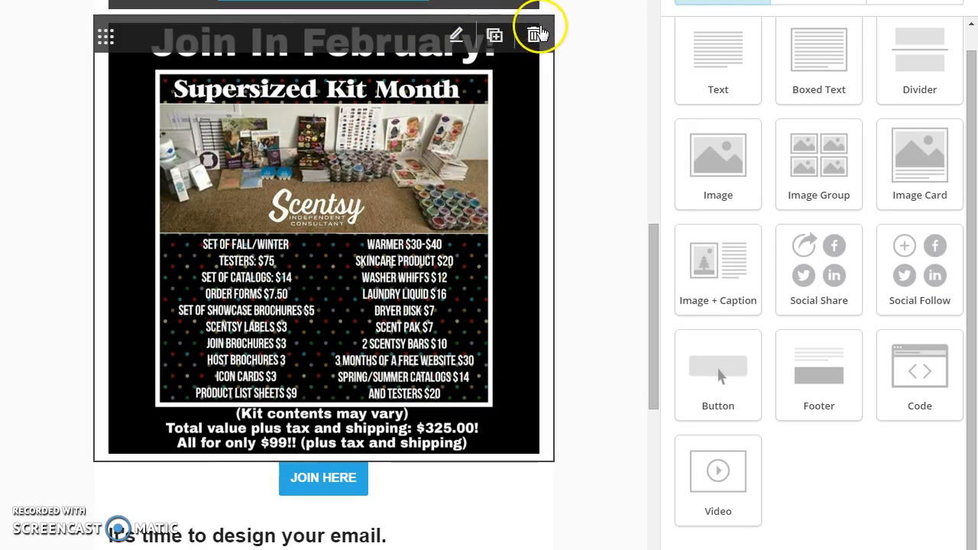
{"action": "left_click", "coordinate": [533, 35]}
{"action": "key", "text": "Return"}
{"action": "scroll", "coordinate": [535, 319], "scroll_direction": "up", "scroll_amount": 5}
{"action": "scroll", "coordinate": [534, 306], "scroll_direction": "down", "scroll_amount": 5}
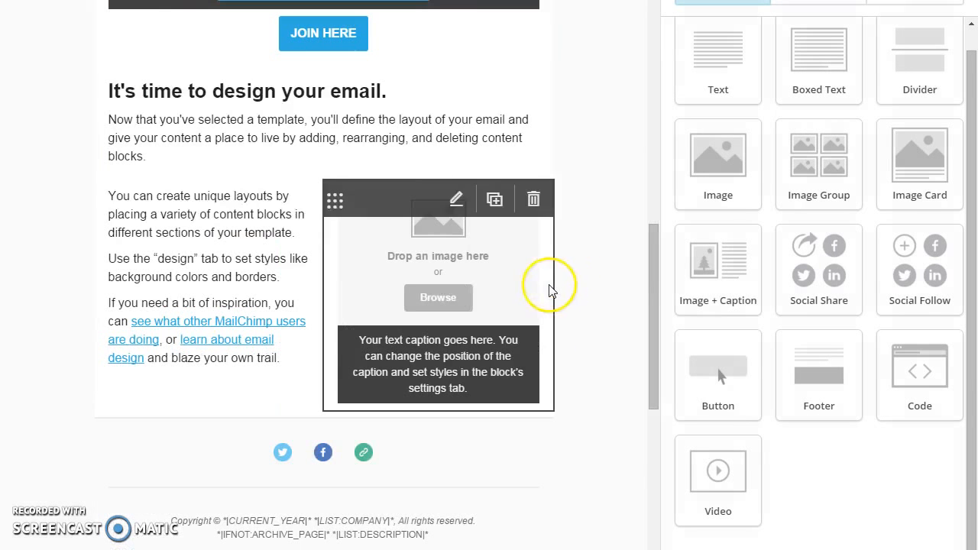
Step: Move the "It's time to design your email." text block between the diffuser image card and the JOIN HERE button
{"action": "left_click_drag", "start_coordinate": [241, 91], "coordinate": [310, 98]}
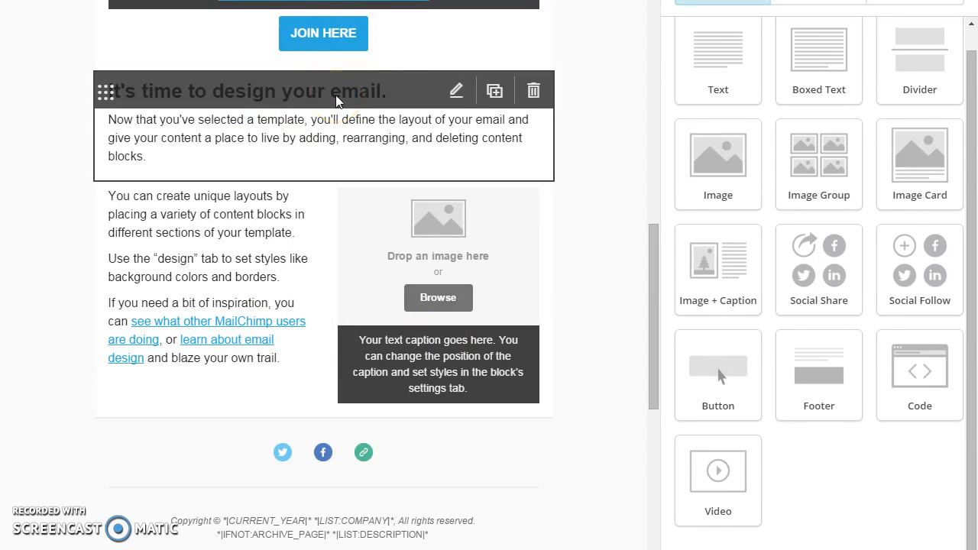
{"action": "left_click_drag", "start_coordinate": [105, 91], "coordinate": [291, 31]}
{"action": "scroll", "coordinate": [532, 323], "scroll_direction": "up", "scroll_amount": 8}
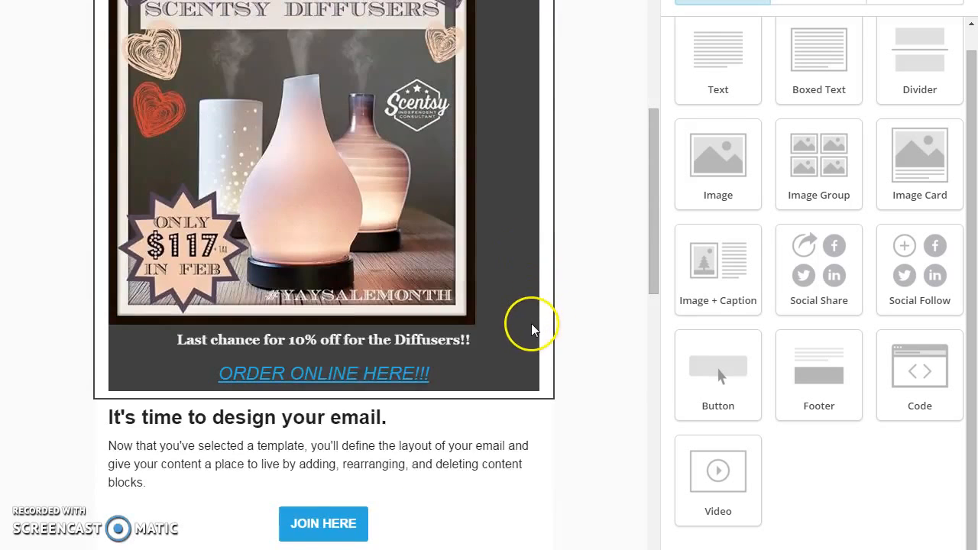
Step: Move the JOIN HERE button block above the "It's time to design your email." text block
{"action": "scroll", "coordinate": [566, 336], "scroll_direction": "down", "scroll_amount": 1}
{"action": "scroll", "coordinate": [580, 354], "scroll_direction": "down", "scroll_amount": 8}
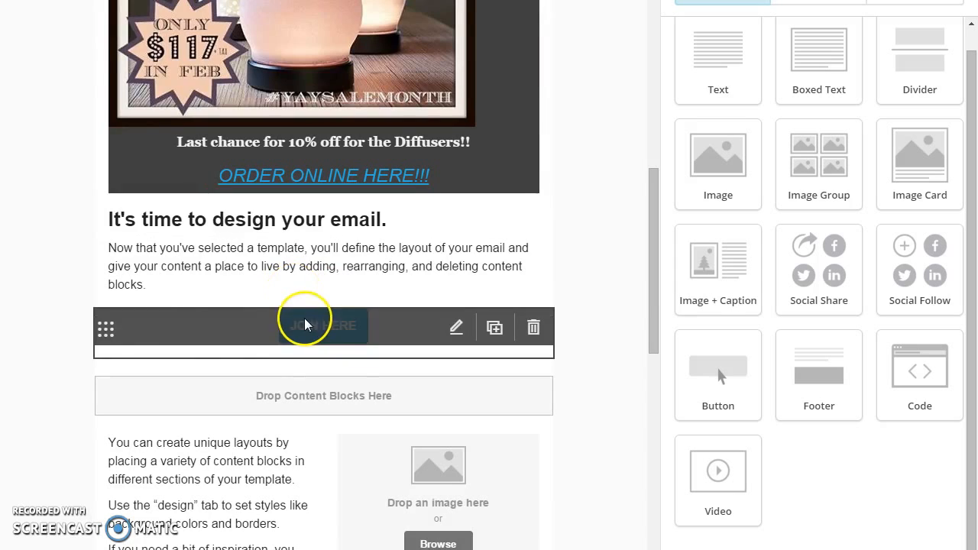
{"action": "left_click_drag", "start_coordinate": [107, 316], "coordinate": [155, 162]}
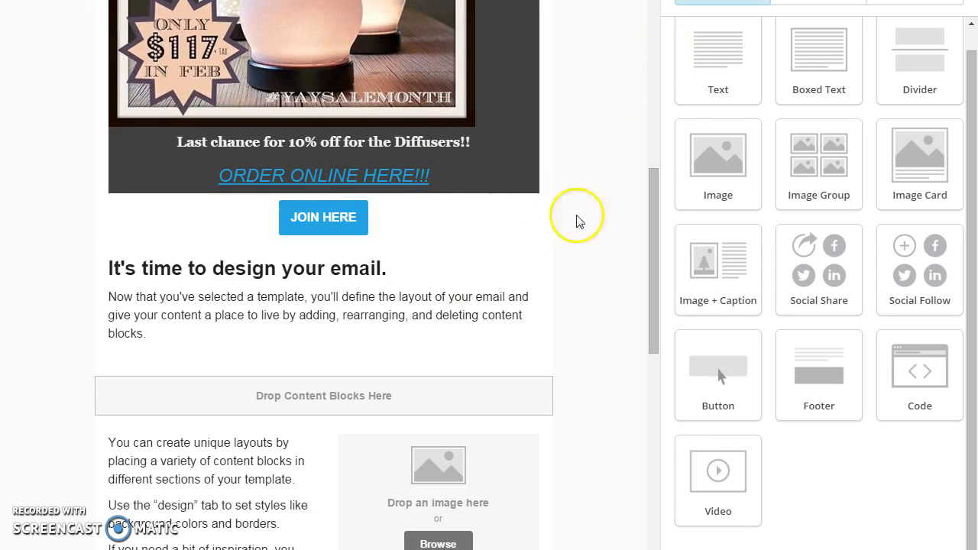
{"action": "scroll", "coordinate": [537, 305], "scroll_direction": "down", "scroll_amount": 4}
{"action": "scroll", "coordinate": [451, 355], "scroll_direction": "up", "scroll_amount": 4}
Step: Replace the heading "It's time to design your email." with "New Scentsy Catalog now Available!!!"
{"action": "scroll", "coordinate": [474, 355], "scroll_direction": "down", "scroll_amount": 3}
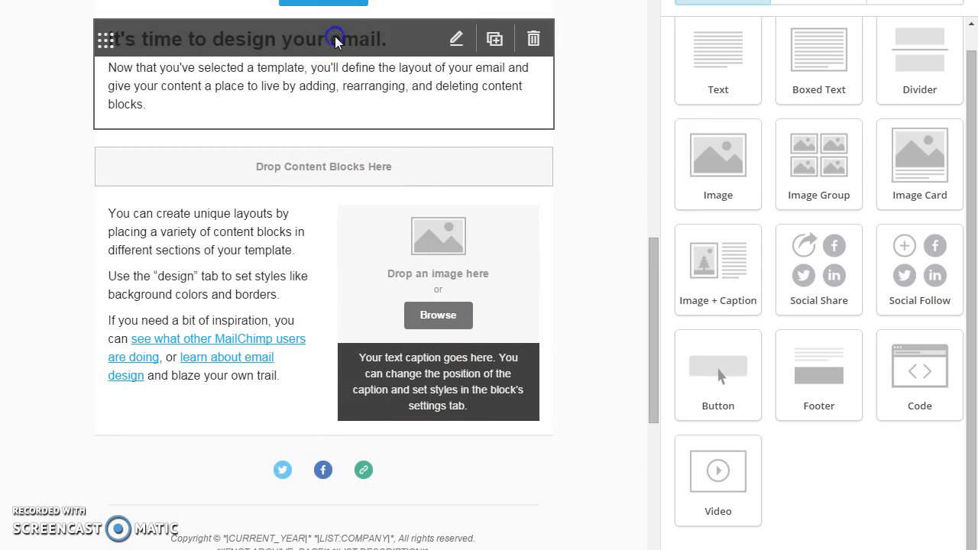
{"action": "left_click", "coordinate": [461, 40]}
{"action": "left_click_drag", "start_coordinate": [943, 160], "coordinate": [485, 176]}
{"action": "left_click", "coordinate": [653, 163]}
{"action": "left_click", "coordinate": [807, 179]}
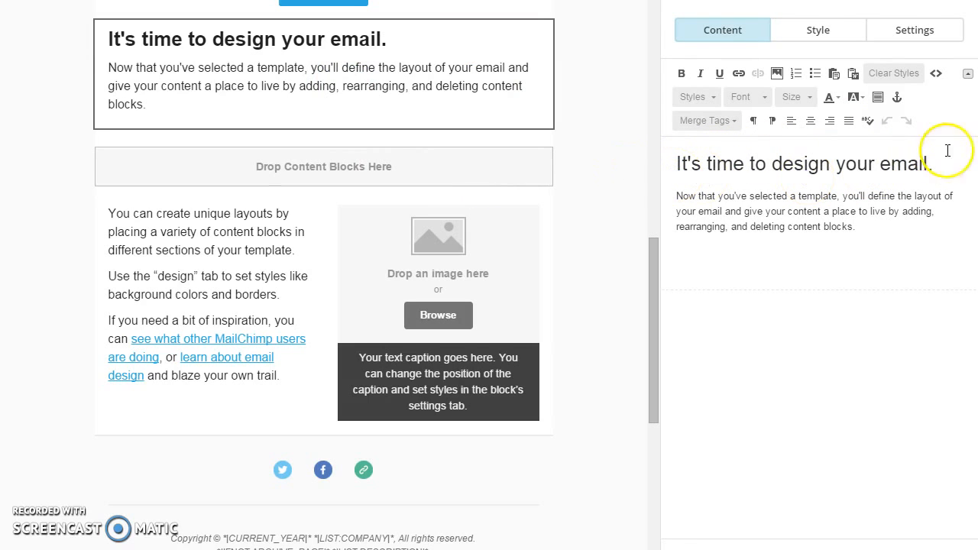
{"action": "left_click_drag", "start_coordinate": [935, 164], "coordinate": [644, 160]}
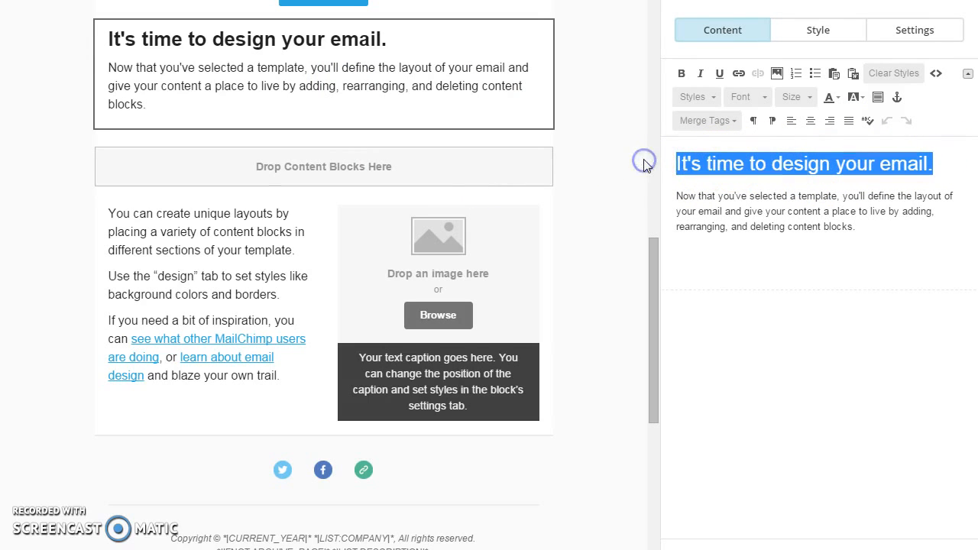
{"action": "type", "text": "New Scentsy Catalog now Av"}
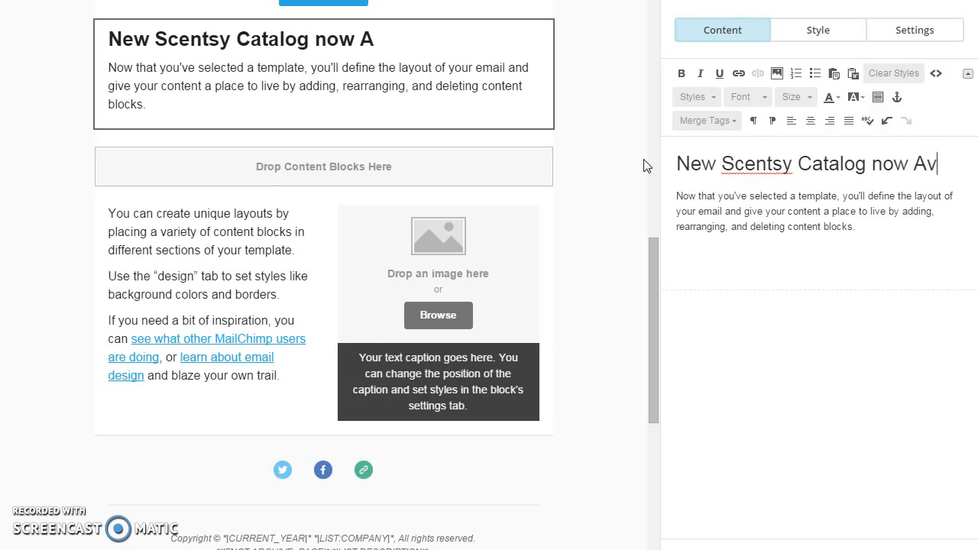
{"action": "type", "text": "ailable!!!"}
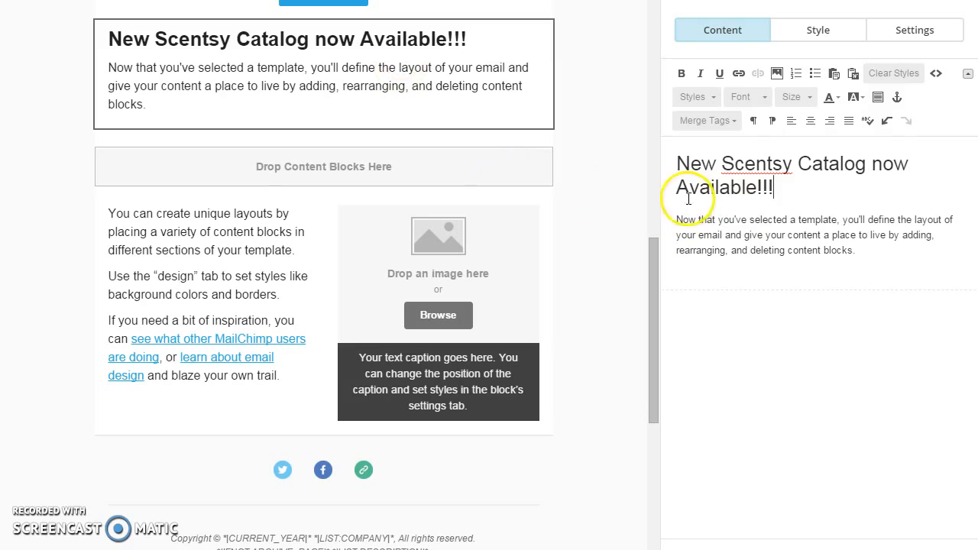
{"action": "left_click_drag", "start_coordinate": [781, 193], "coordinate": [677, 159]}
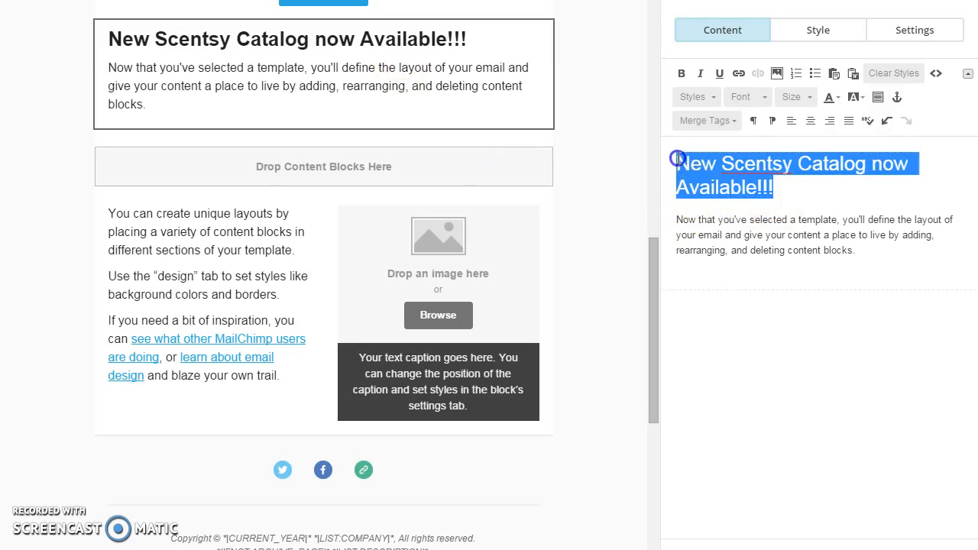
{"action": "left_click", "coordinate": [799, 98]}
{"action": "left_click", "coordinate": [802, 98]}
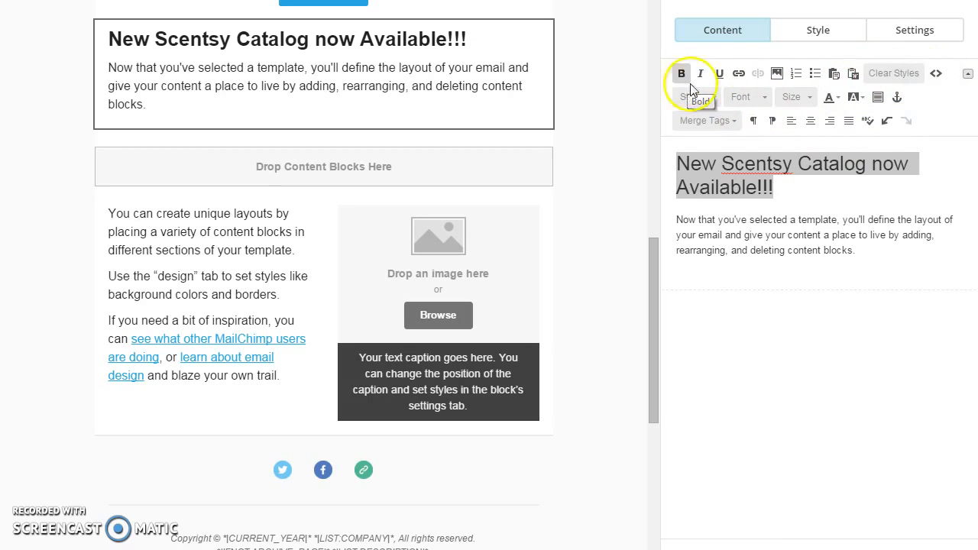
Step: Replace the paragraph under the heading with "The new catalog is amazing ask for your copy today!!" and save the block
{"action": "left_click_drag", "start_coordinate": [856, 255], "coordinate": [655, 227]}
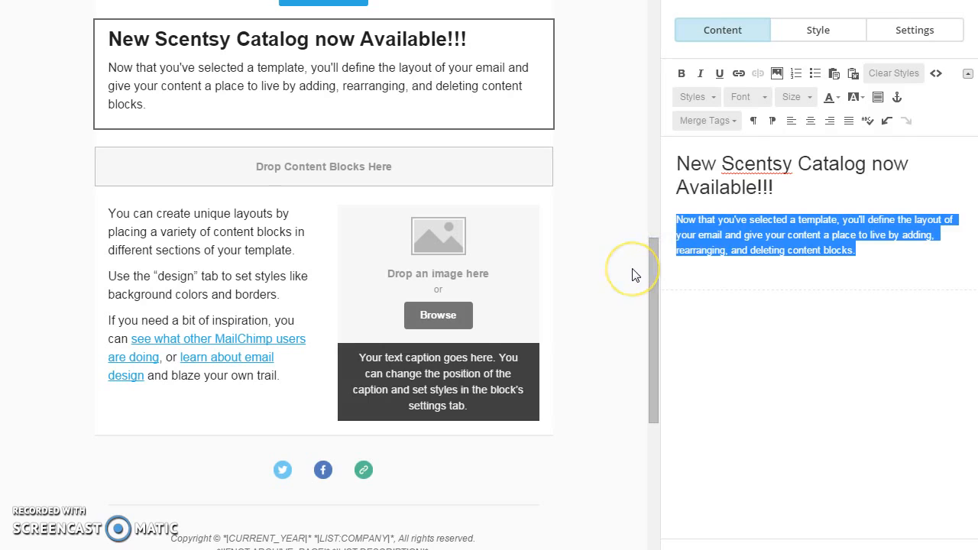
{"action": "type", "text": "The"}
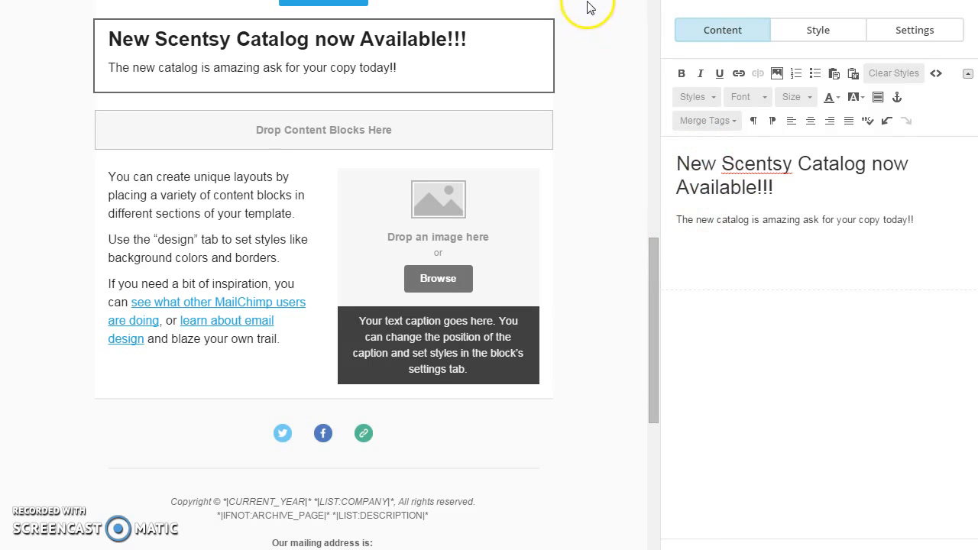
{"action": "scroll", "coordinate": [590, 11], "scroll_direction": "down", "scroll_amount": 1}
{"action": "left_click", "coordinate": [726, 541]}
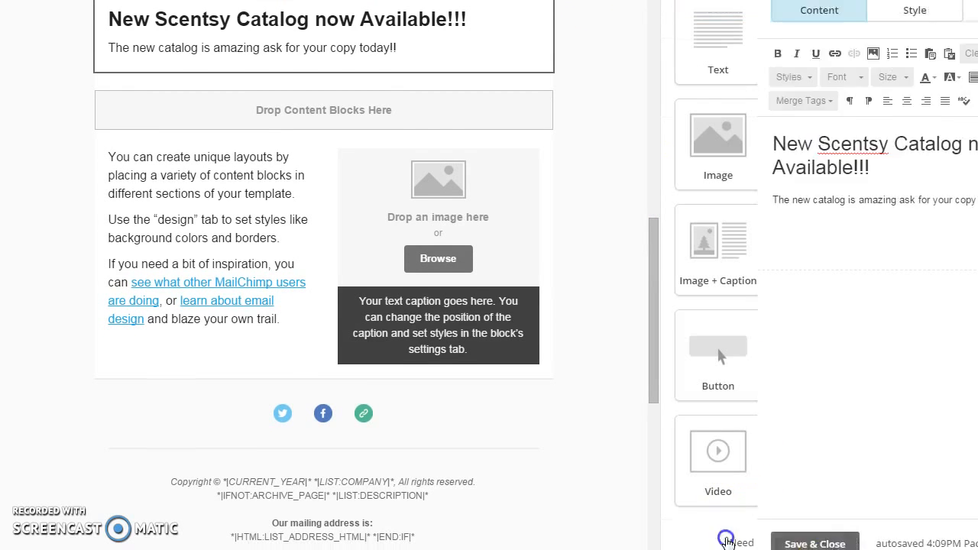
Step: Move the "New Scentsy Catalog now Available!!!" text block up between the boxed catalog text and the diffuser card
{"action": "scroll", "coordinate": [576, 262], "scroll_direction": "up", "scroll_amount": 10}
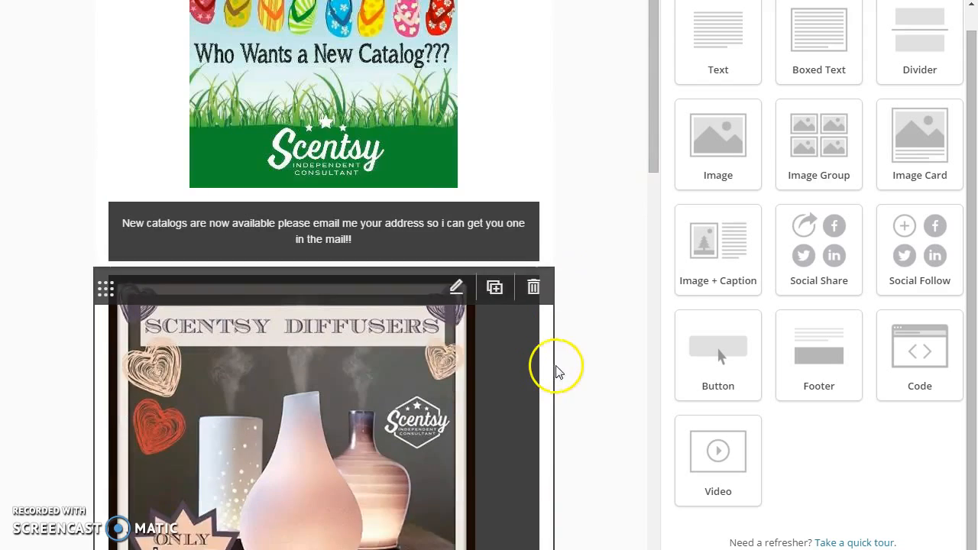
{"action": "scroll", "coordinate": [561, 359], "scroll_direction": "down", "scroll_amount": 7}
{"action": "scroll", "coordinate": [561, 356], "scroll_direction": "up", "scroll_amount": 7}
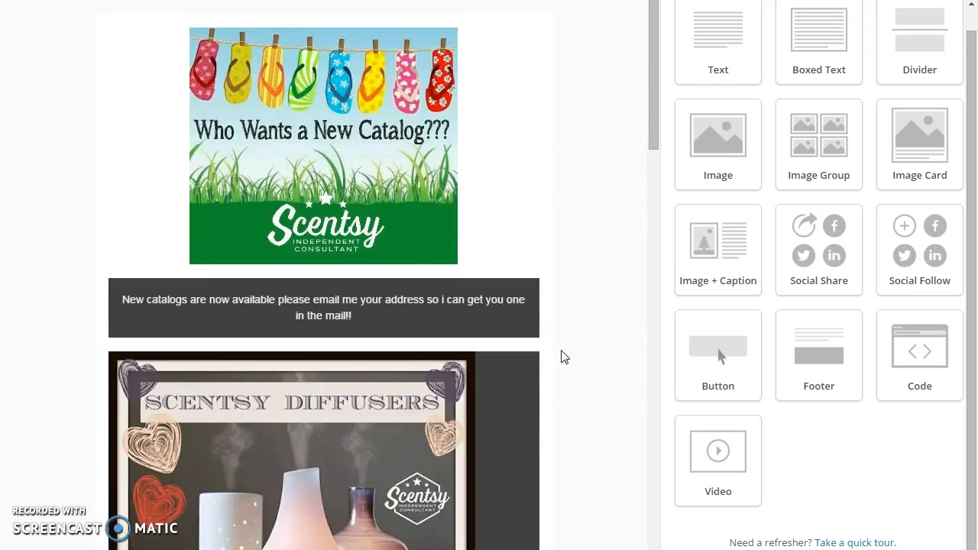
{"action": "scroll", "coordinate": [562, 357], "scroll_direction": "down", "scroll_amount": 7}
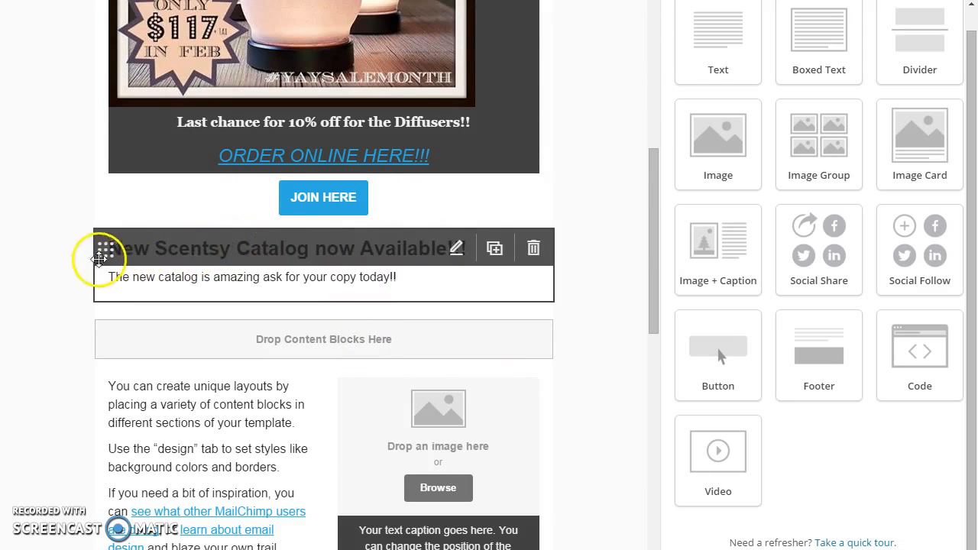
{"action": "left_click_drag", "start_coordinate": [103, 253], "coordinate": [184, 9]}
{"action": "scroll", "coordinate": [611, 234], "scroll_direction": "up", "scroll_amount": 7}
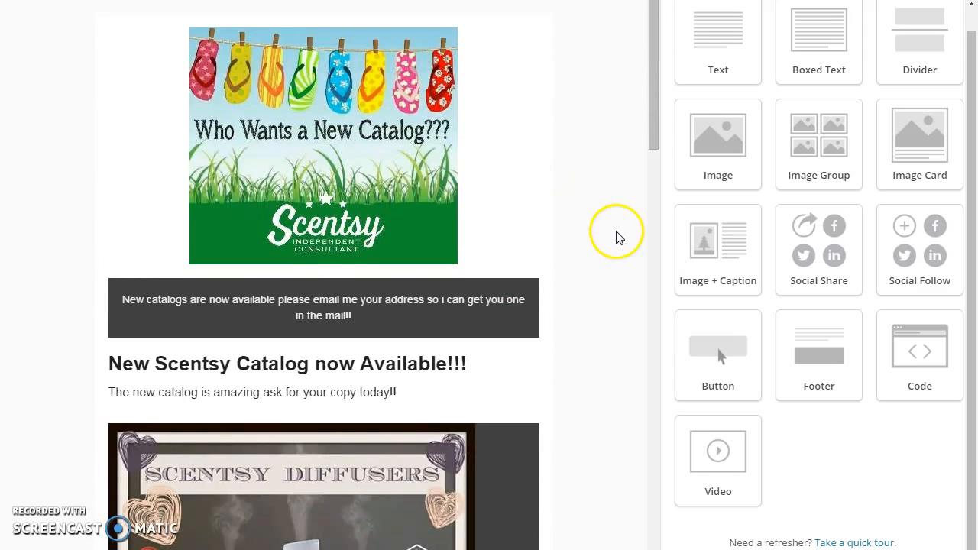
Step: Move the new catalog text block directly below the catalog image and delete the boxed text block asking for mailing addresses
{"action": "scroll", "coordinate": [611, 244], "scroll_direction": "down", "scroll_amount": 9}
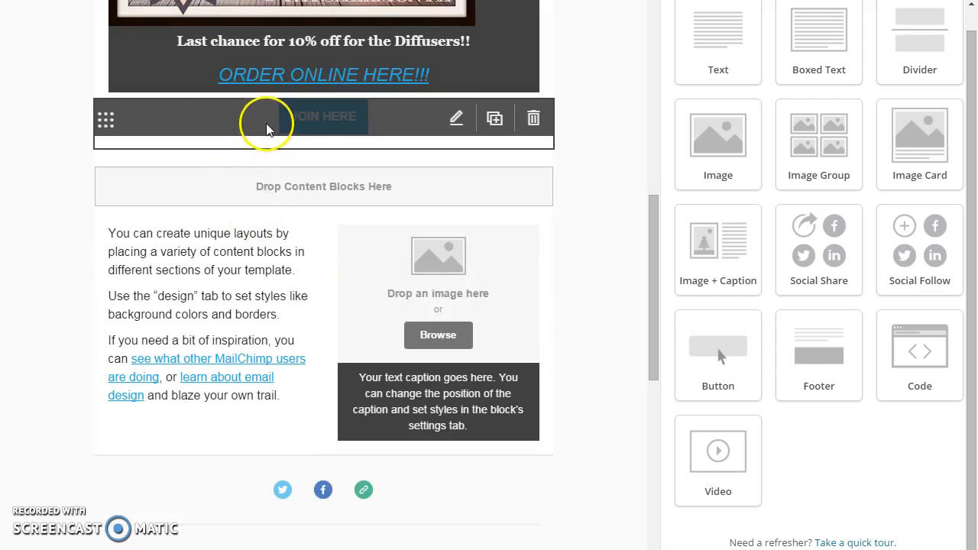
{"action": "scroll", "coordinate": [289, 236], "scroll_direction": "up", "scroll_amount": 9}
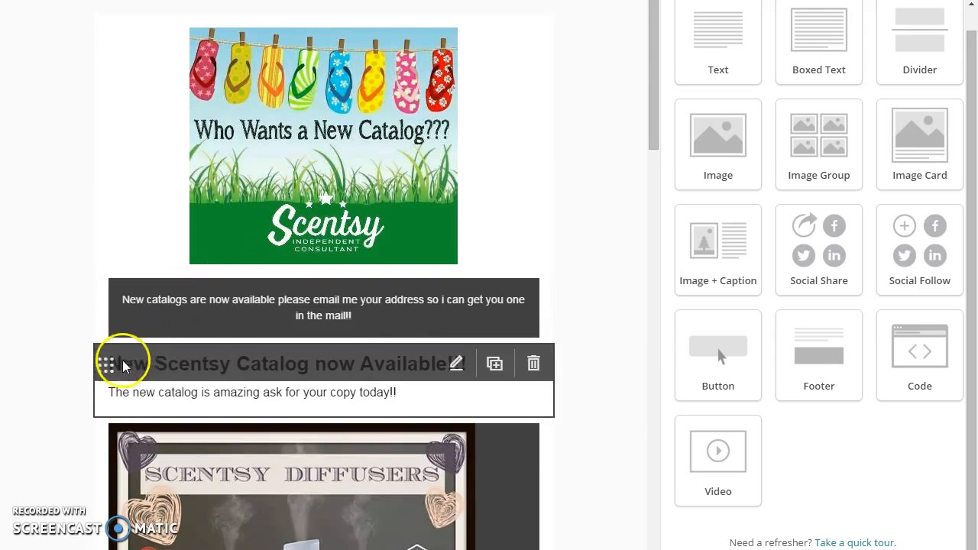
{"action": "left_click_drag", "start_coordinate": [105, 361], "coordinate": [115, 247]}
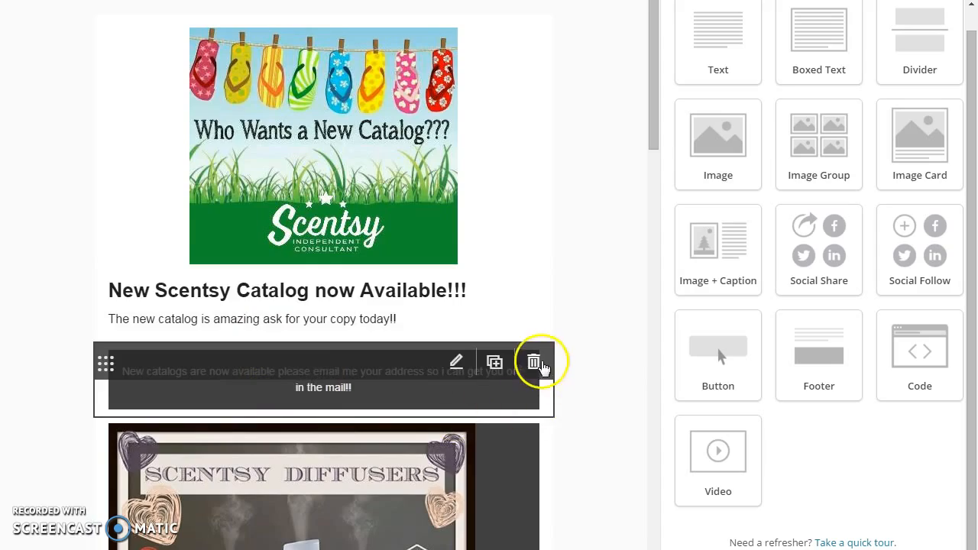
{"action": "left_click", "coordinate": [535, 362]}
{"action": "left_click", "coordinate": [323, 323]}
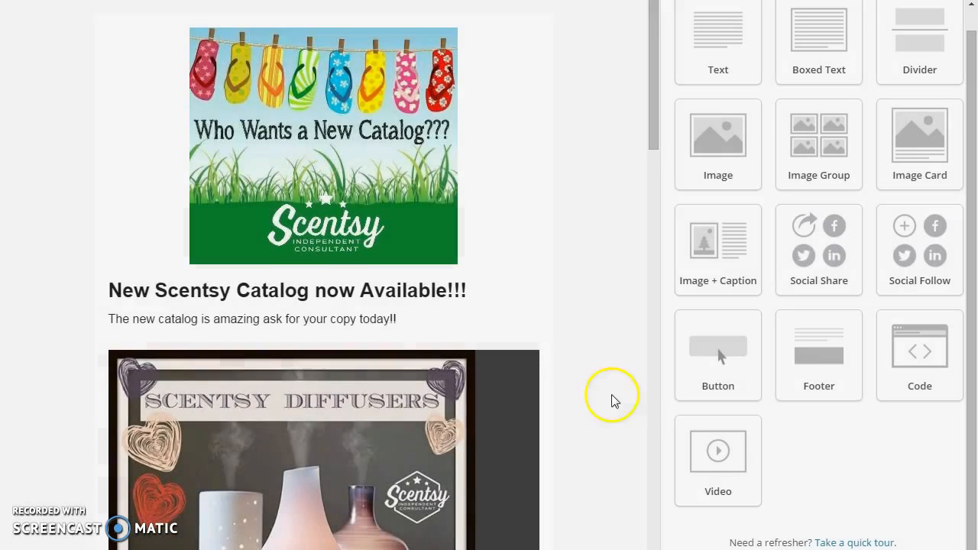
Step: Delete the "You can create unique layouts" text block from the two-column section
{"action": "scroll", "coordinate": [458, 222], "scroll_direction": "down", "scroll_amount": 10}
{"action": "scroll", "coordinate": [500, 221], "scroll_direction": "up", "scroll_amount": 4}
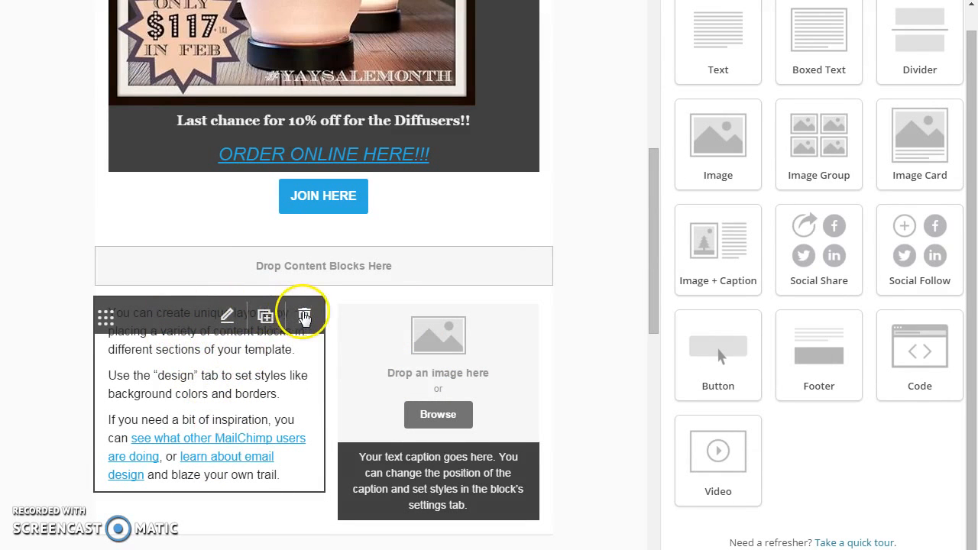
{"action": "left_click", "coordinate": [304, 317]}
{"action": "left_click", "coordinate": [321, 323]}
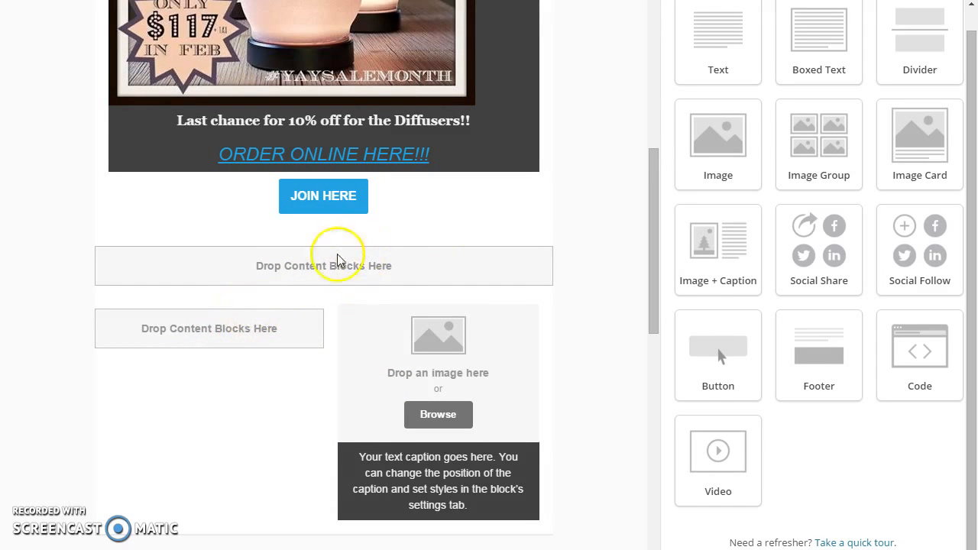
Step: Insert the "basket borrow bag" image from the file library into the empty image card of the two-column section
{"action": "mouse_move", "coordinate": [351, 334]}
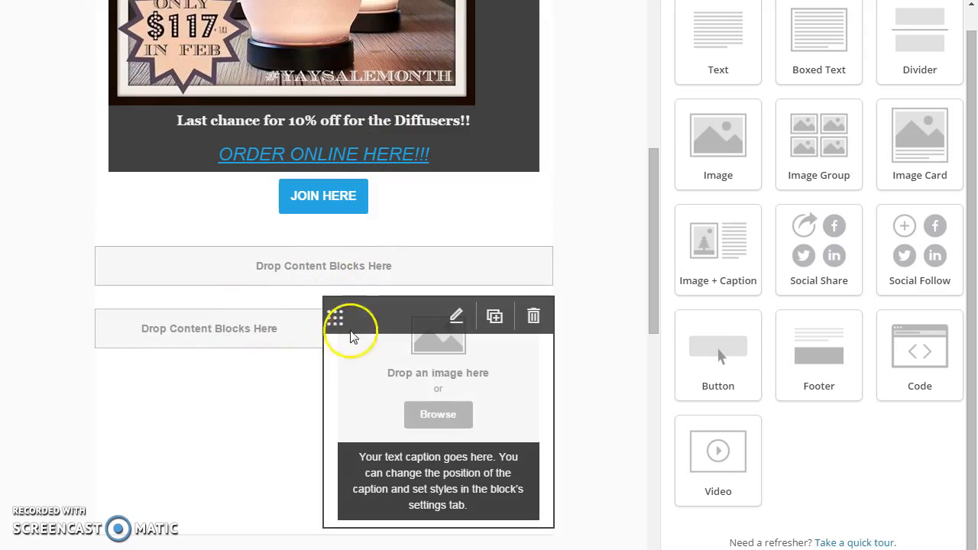
{"action": "scroll", "coordinate": [568, 323], "scroll_direction": "down", "scroll_amount": 1}
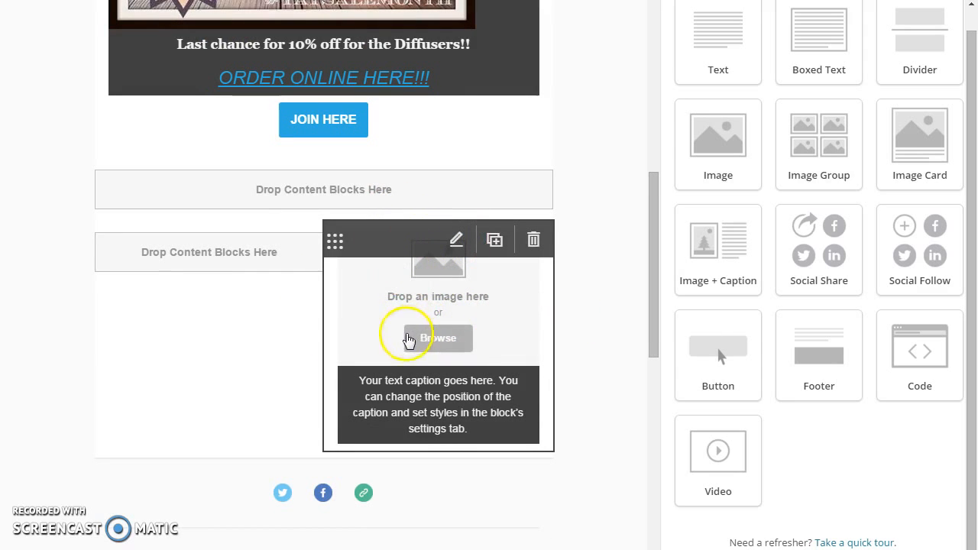
{"action": "left_click", "coordinate": [374, 293]}
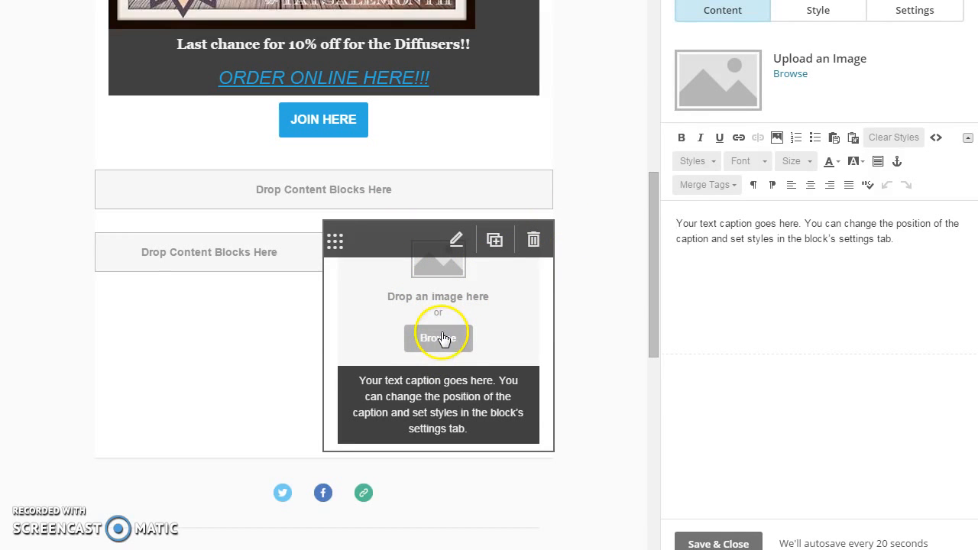
{"action": "left_click", "coordinate": [442, 337]}
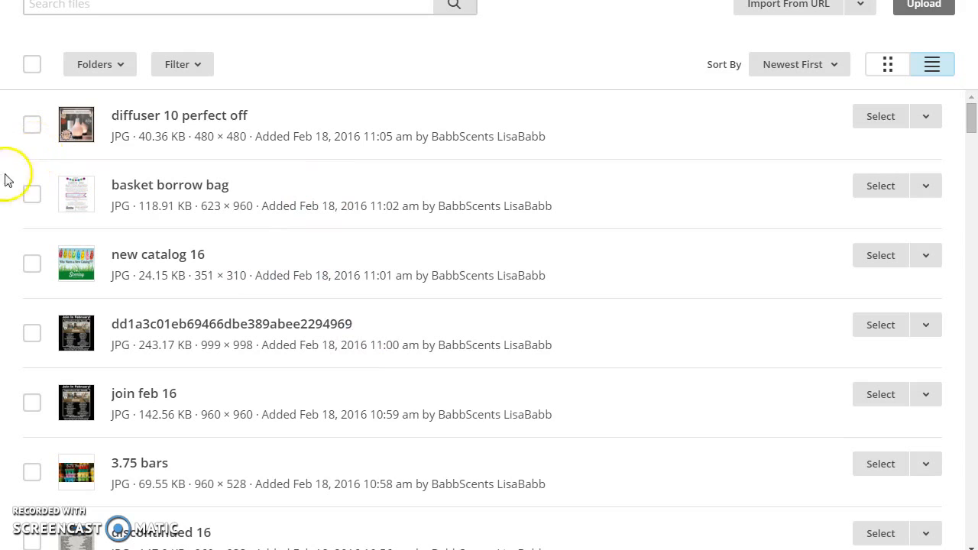
{"action": "left_click", "coordinate": [31, 194]}
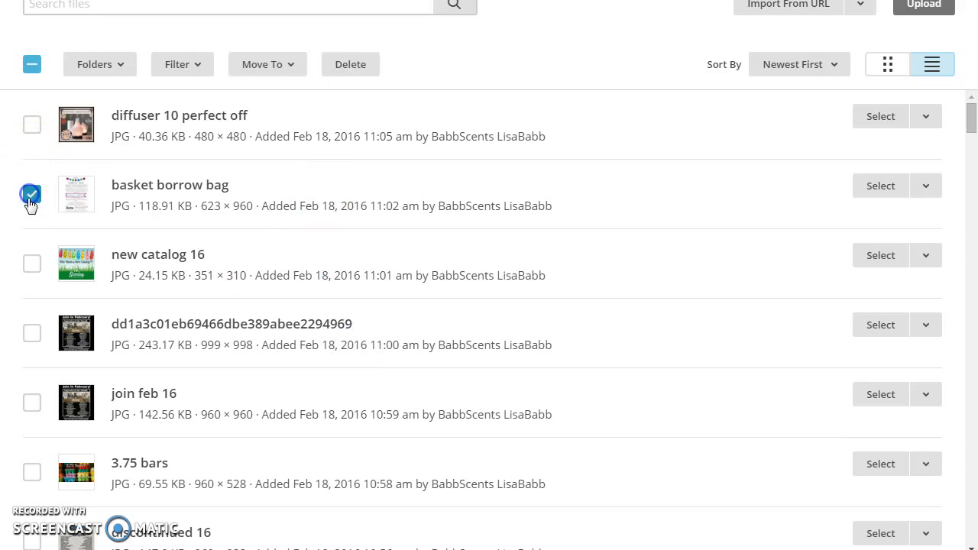
{"action": "left_click", "coordinate": [880, 184]}
Step: Replace the borrow bag card's placeholder caption with "Contact me today for a bag!!" and save the block
{"action": "scroll", "coordinate": [530, 342], "scroll_direction": "down", "scroll_amount": 3}
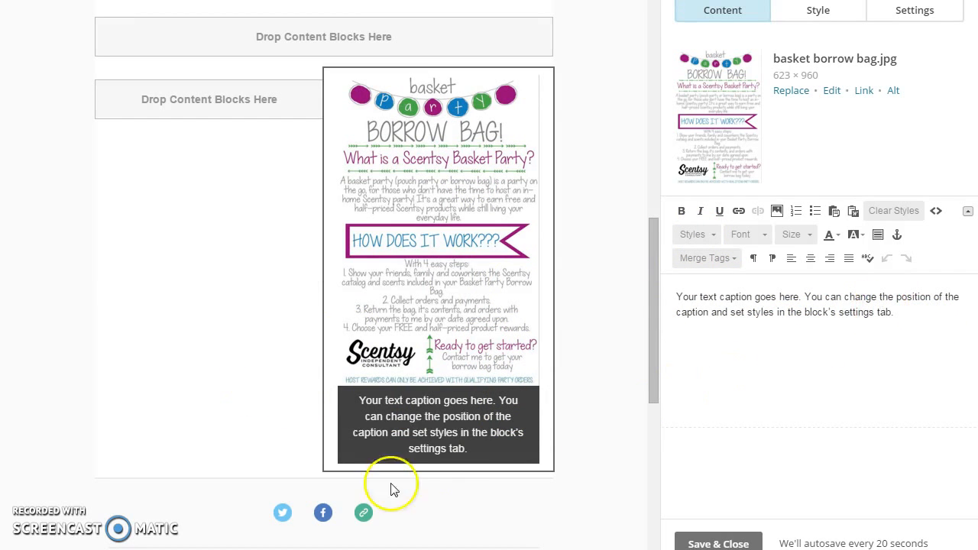
{"action": "left_click_drag", "start_coordinate": [942, 322], "coordinate": [599, 280]}
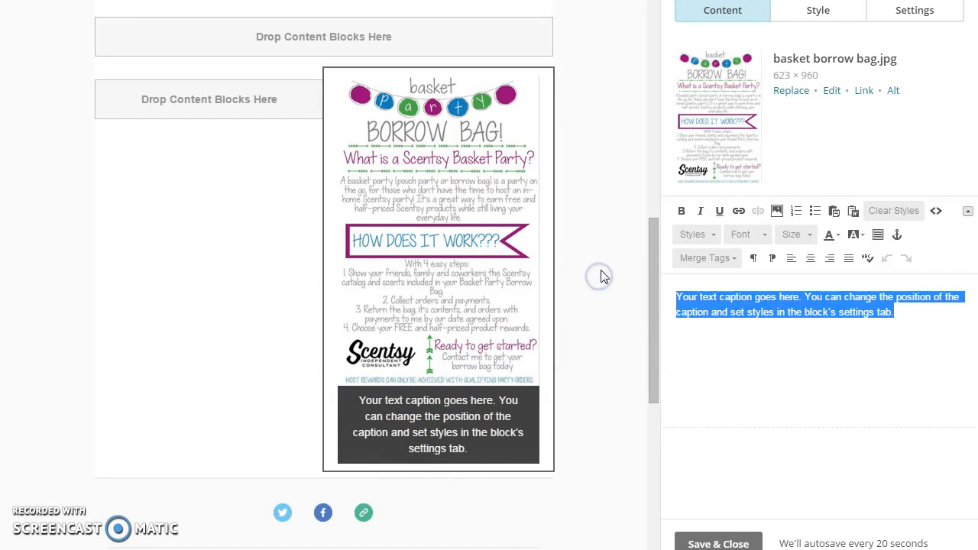
{"action": "type", "text": "Contact me today"}
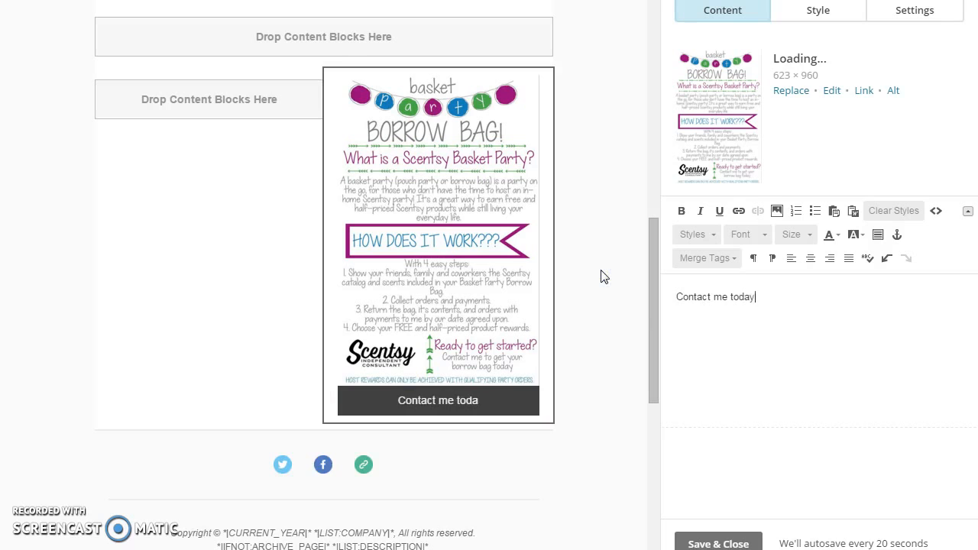
{"action": "type", "text": " for a bag!!"}
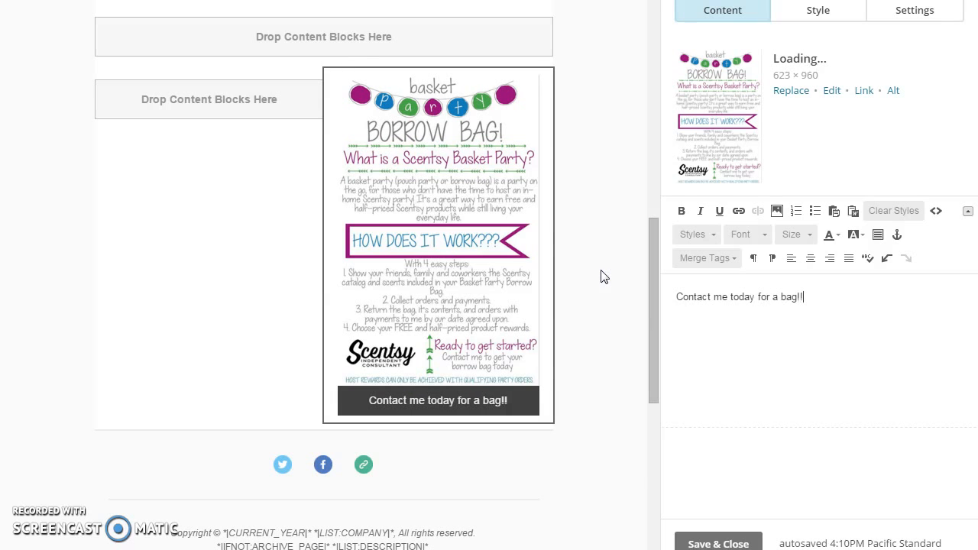
{"action": "left_click", "coordinate": [718, 544]}
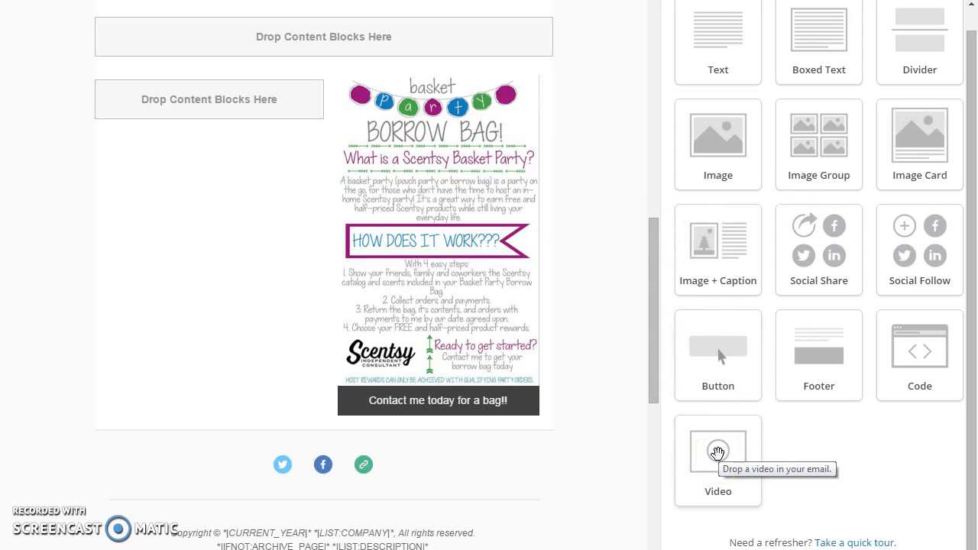
Step: Add a Divider block between the two-column section and the social media icons, keeping its default style, and save it
{"action": "left_click", "coordinate": [480, 397]}
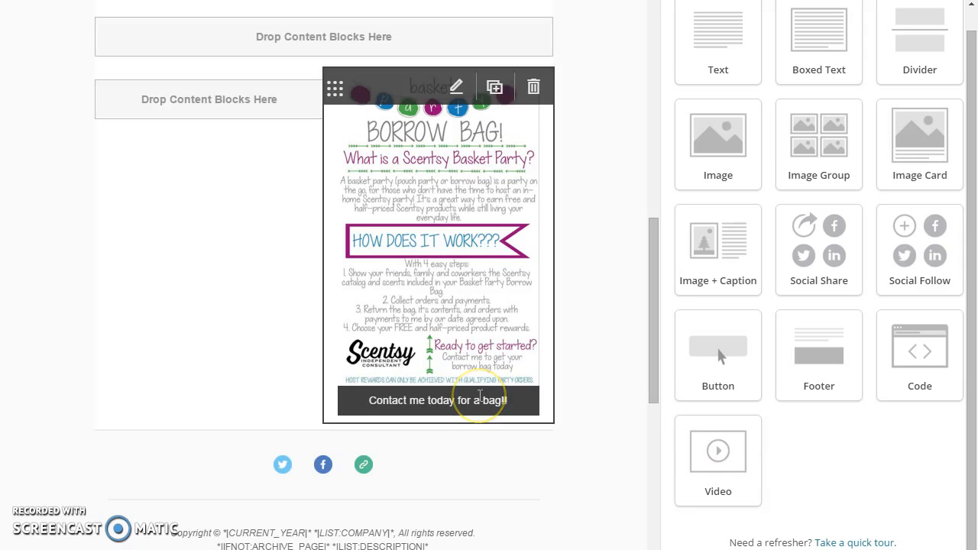
{"action": "left_click_drag", "start_coordinate": [919, 37], "coordinate": [328, 439]}
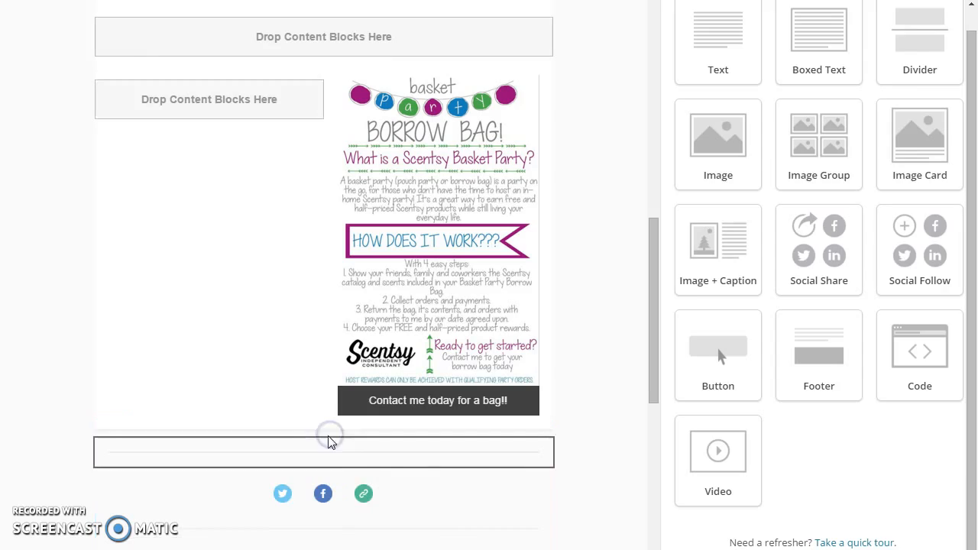
{"action": "scroll", "coordinate": [406, 227], "scroll_direction": "down", "scroll_amount": 3}
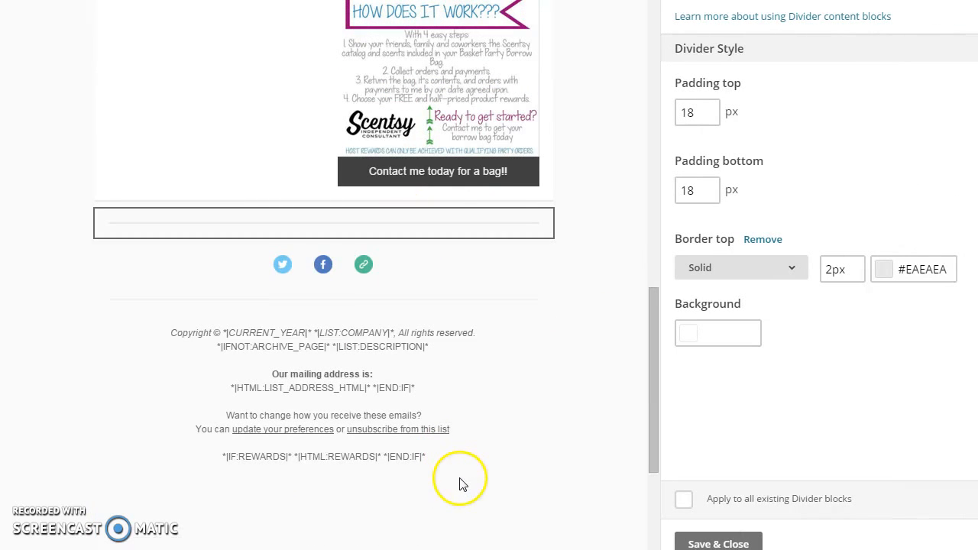
{"action": "left_click", "coordinate": [722, 539]}
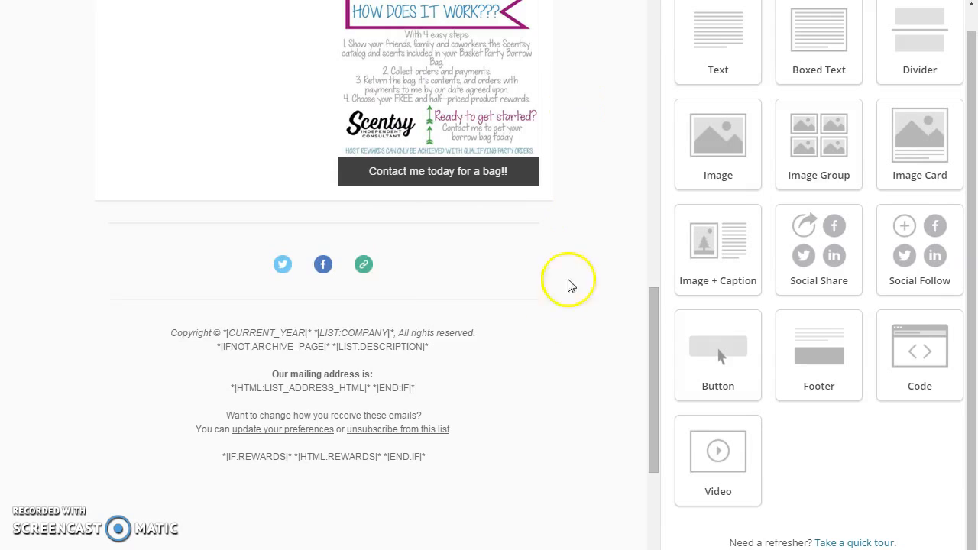
Step: Add a Boxed Text block in the empty column beside the borrow bag card and replace its text with "TYPE HERE!!"
{"action": "scroll", "coordinate": [568, 285], "scroll_direction": "up", "scroll_amount": 3}
{"action": "scroll", "coordinate": [764, 305], "scroll_direction": "up", "scroll_amount": 1}
{"action": "left_click_drag", "start_coordinate": [822, 84], "coordinate": [196, 109]}
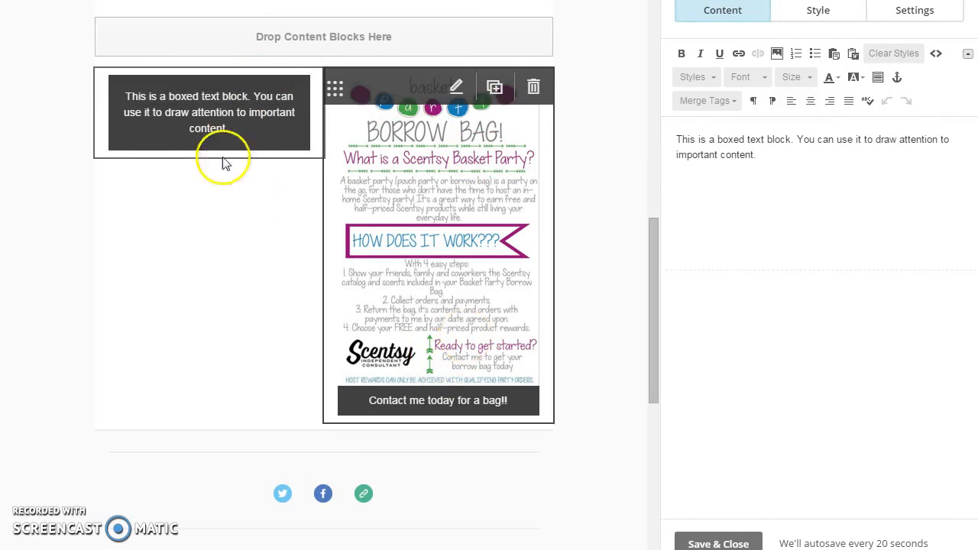
{"action": "left_click_drag", "start_coordinate": [755, 162], "coordinate": [637, 86]}
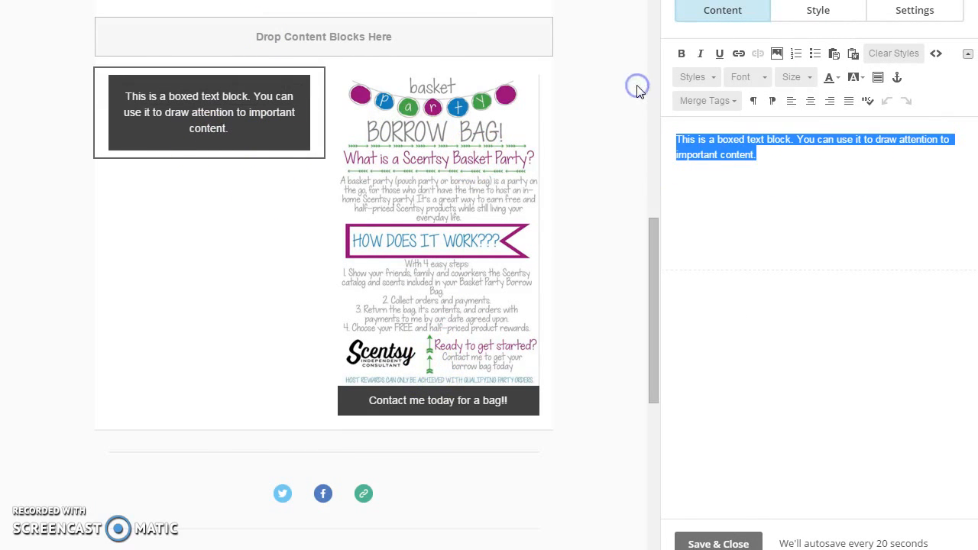
{"action": "type", "text": "TYPE HERE!!"}
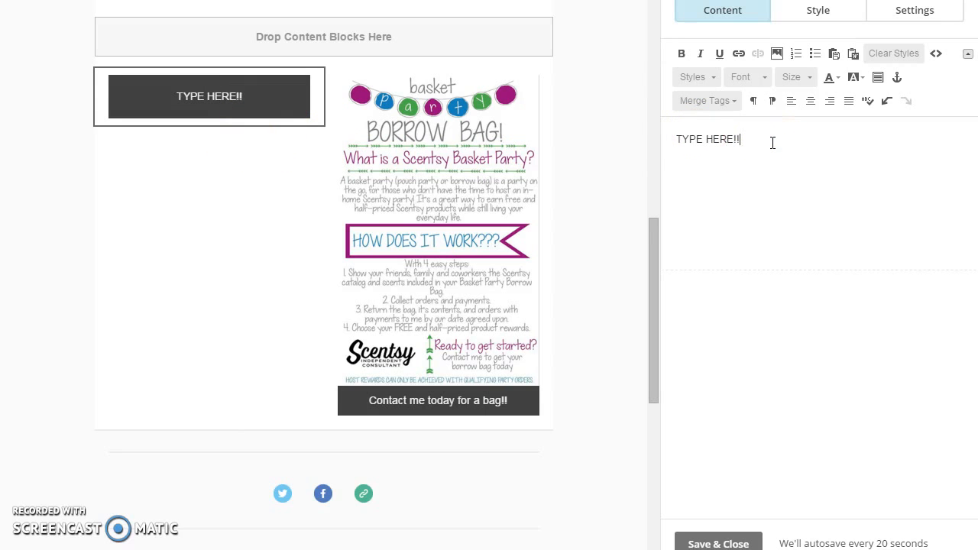
{"action": "left_click", "coordinate": [738, 55]}
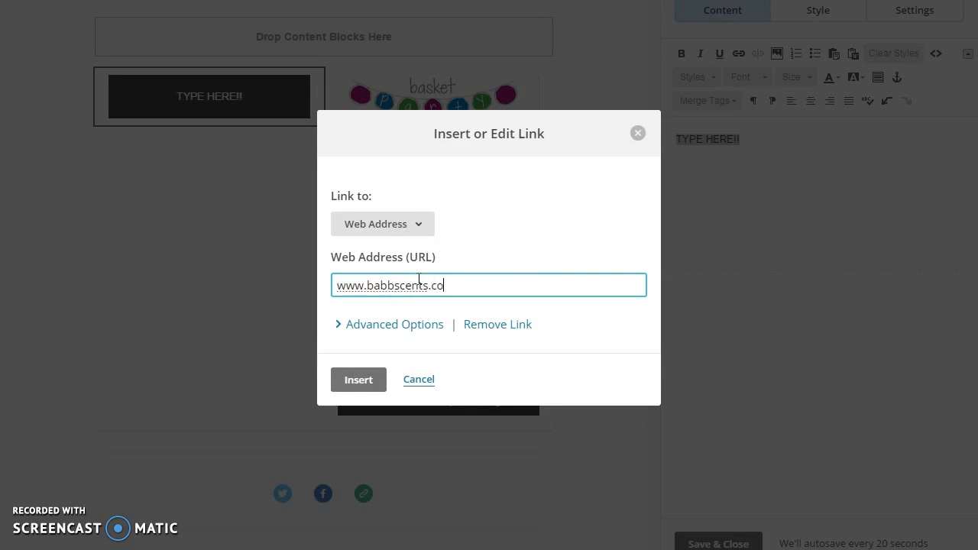
{"action": "left_click", "coordinate": [363, 377]}
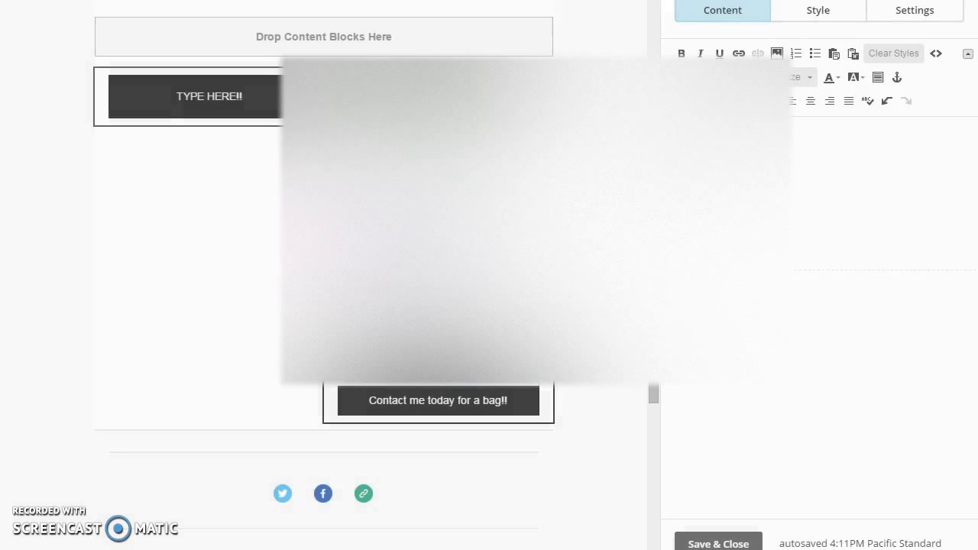
{"action": "left_click", "coordinate": [808, 77]}
{"action": "left_click", "coordinate": [805, 181]}
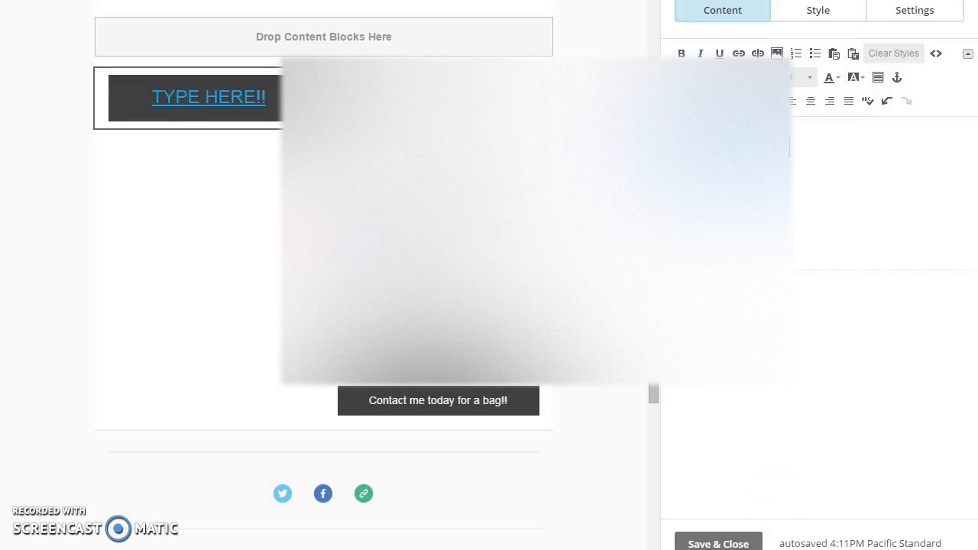
{"action": "left_click", "coordinate": [718, 535]}
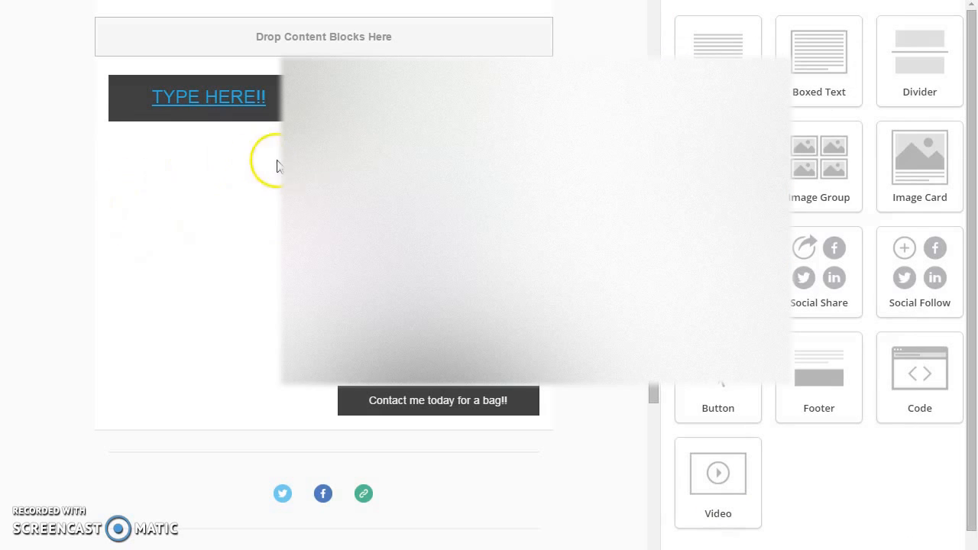
{"action": "mouse_move", "coordinate": [214, 114]}
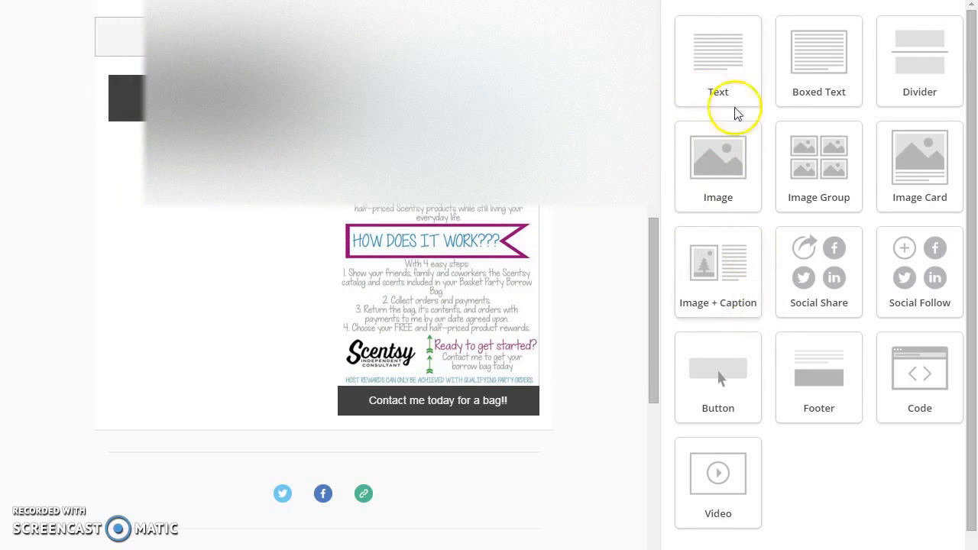
Step: Add an Image Group block below the JOIN HERE button and fill its first slot with the "3.75 bars" image
{"action": "left_click_drag", "start_coordinate": [830, 168], "coordinate": [324, 18]}
{"action": "scroll", "coordinate": [328, 244], "scroll_direction": "up", "scroll_amount": 4}
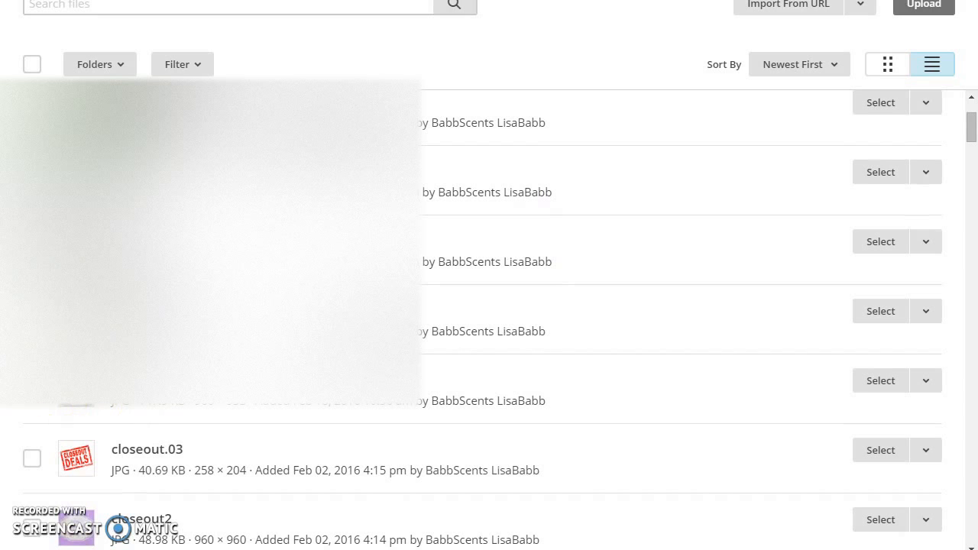
{"action": "left_click", "coordinate": [32, 320]}
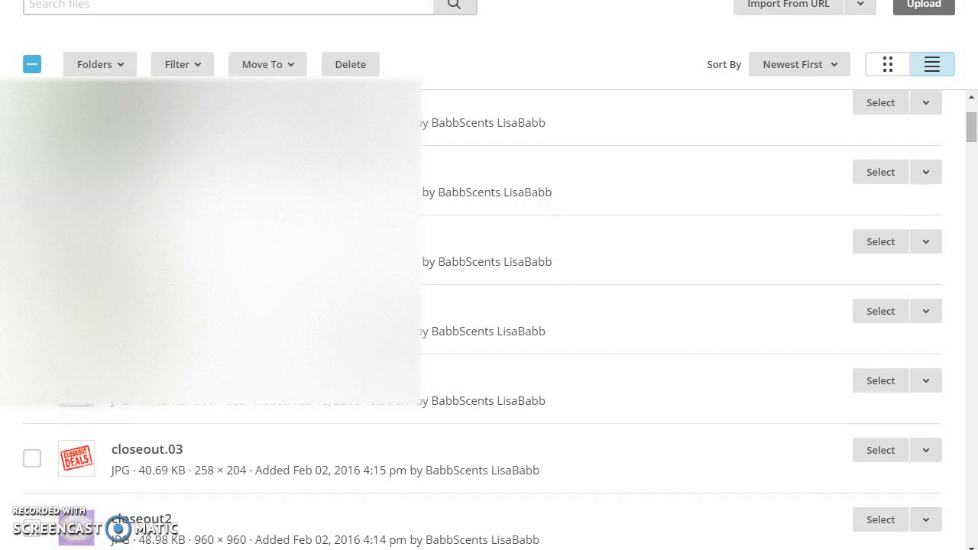
{"action": "left_click", "coordinate": [877, 311]}
Step: Fill the image group's second slot with the "discontinued 16" image and save the block
{"action": "left_click", "coordinate": [447, 422]}
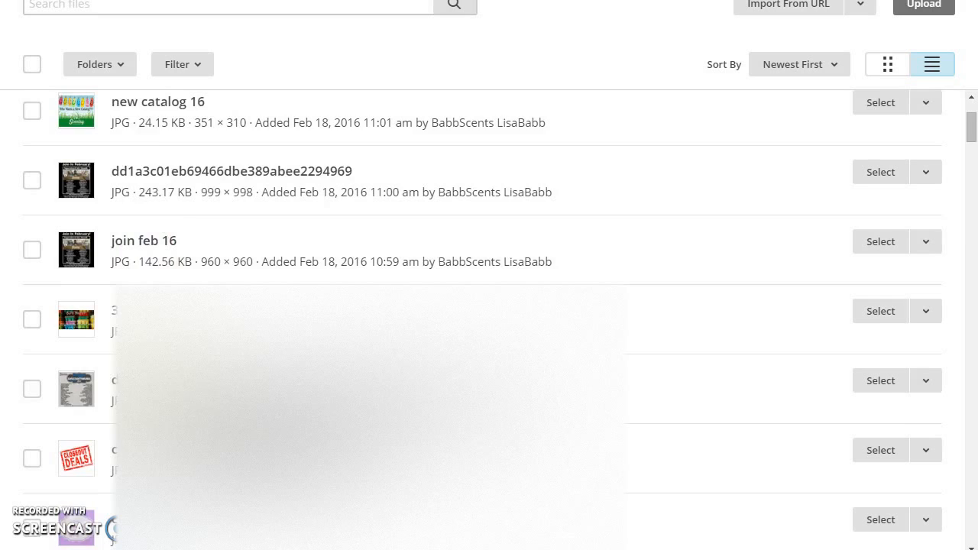
{"action": "scroll", "coordinate": [81, 459], "scroll_direction": "down", "scroll_amount": 2}
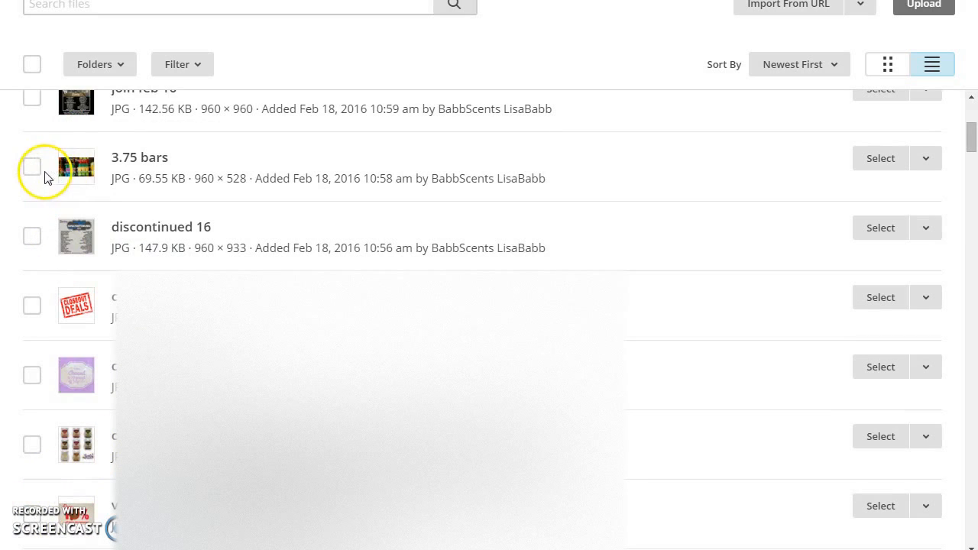
{"action": "scroll", "coordinate": [42, 178], "scroll_direction": "up", "scroll_amount": 1}
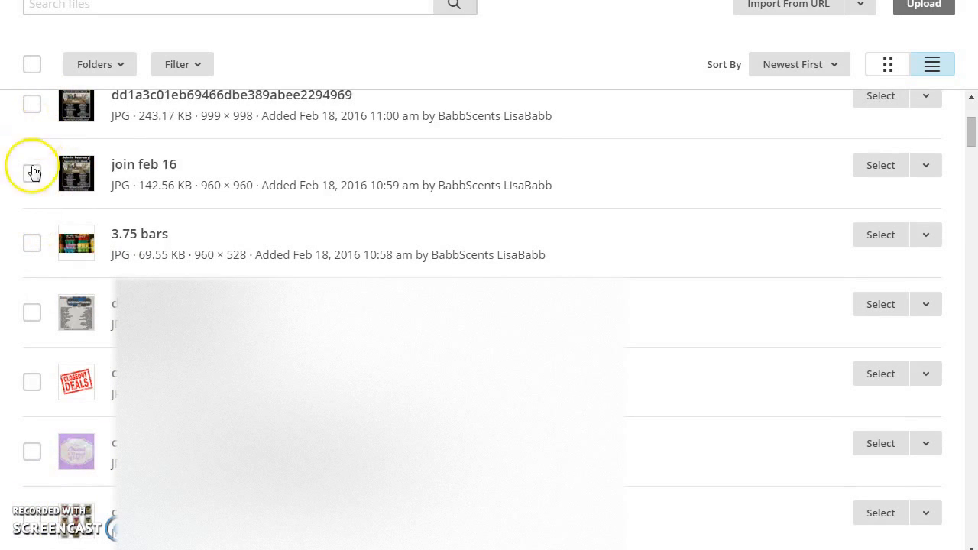
{"action": "left_click", "coordinate": [31, 312]}
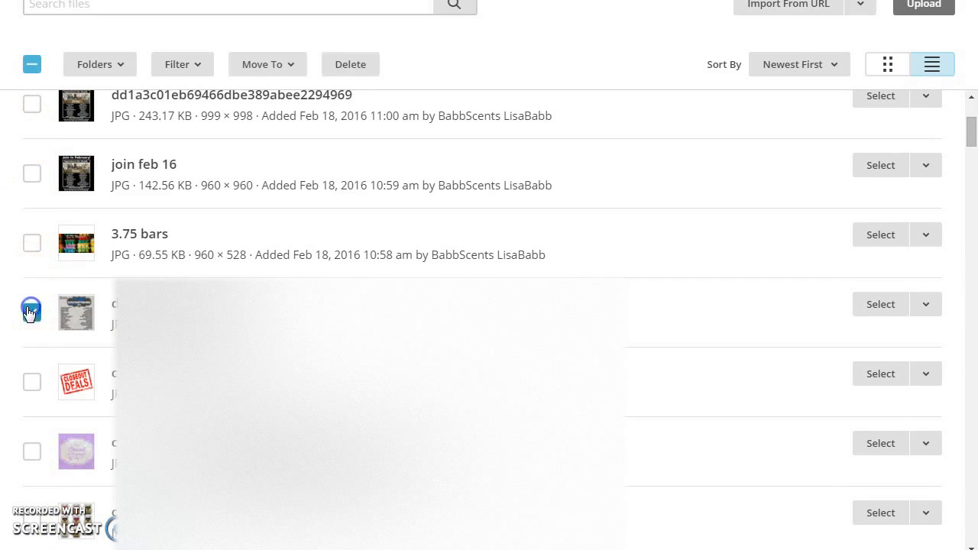
{"action": "left_click", "coordinate": [925, 8]}
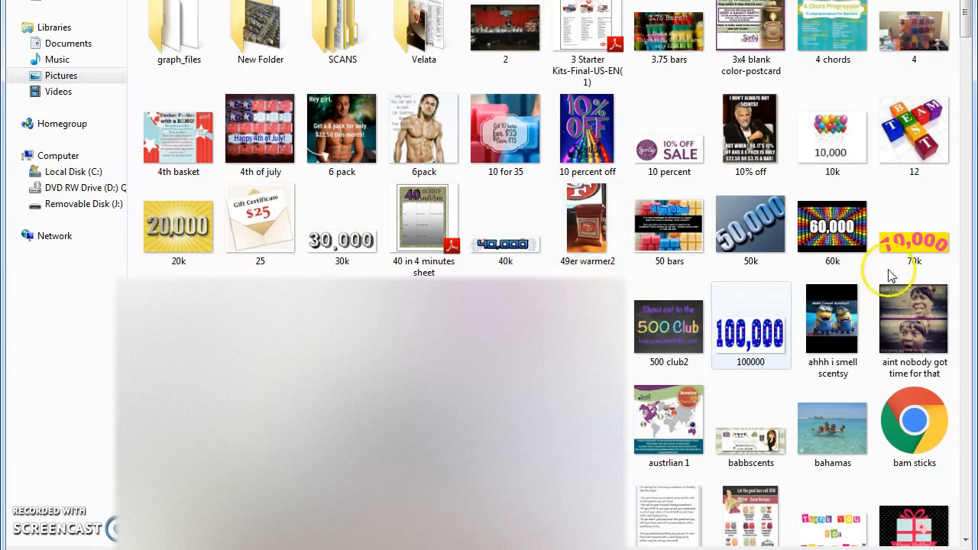
{"action": "key", "text": "Escape"}
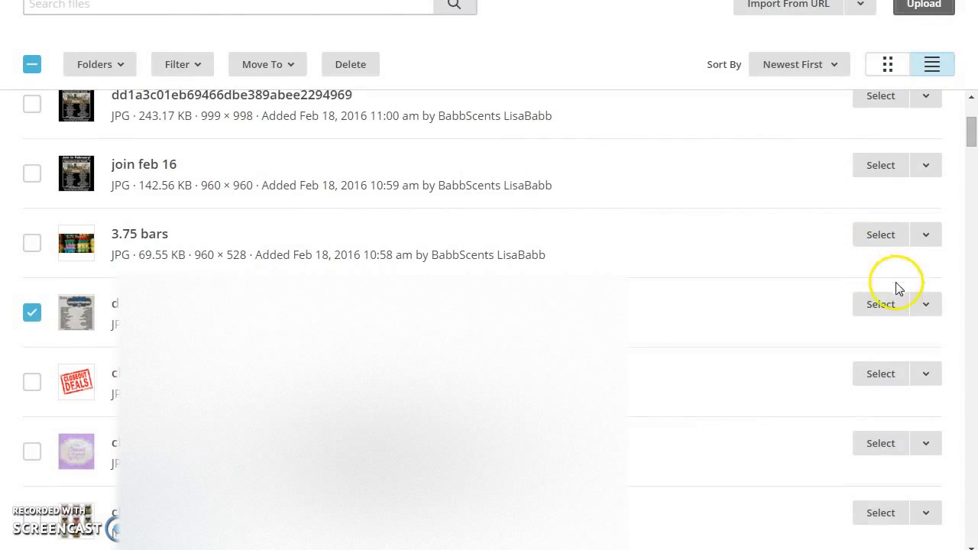
{"action": "left_click", "coordinate": [863, 306]}
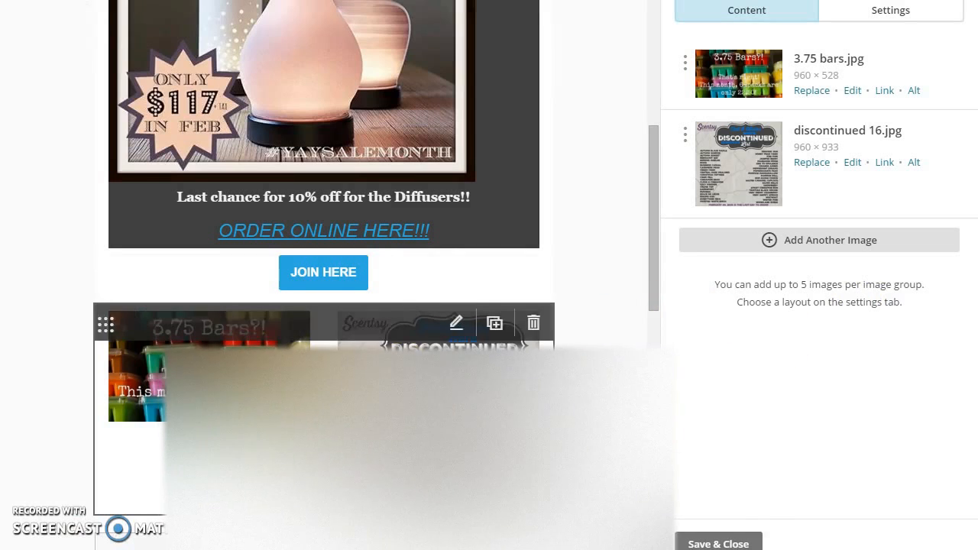
{"action": "left_click", "coordinate": [730, 536]}
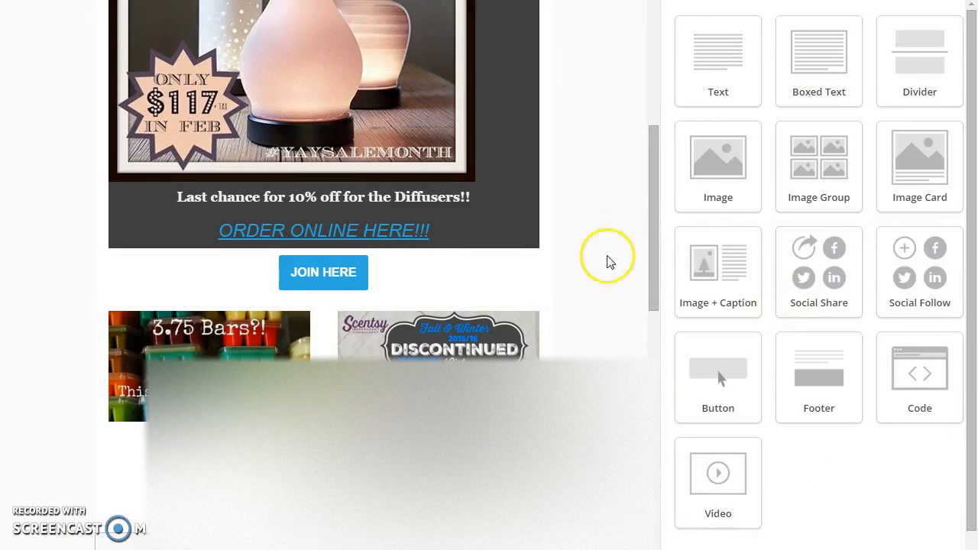
{"action": "left_click", "coordinate": [445, 353]}
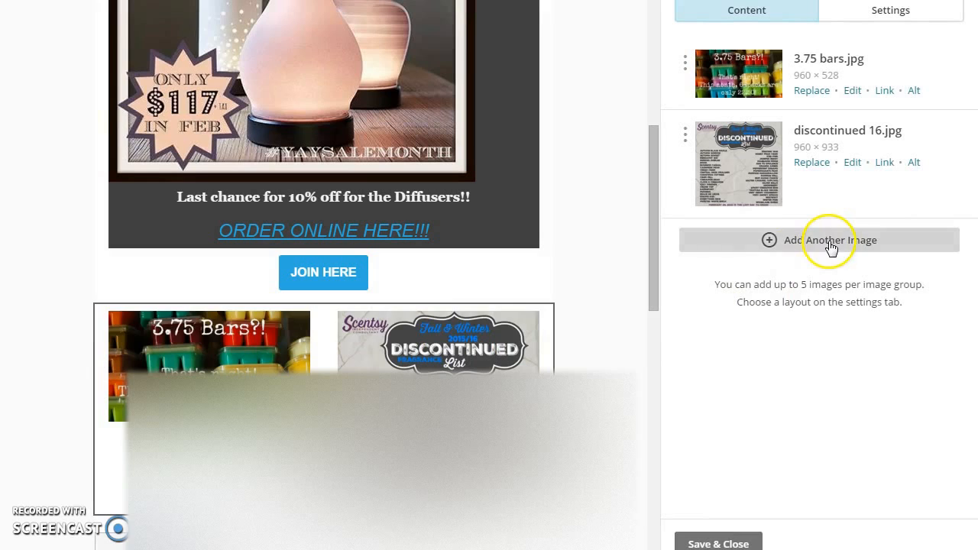
{"action": "left_click", "coordinate": [730, 537]}
Step: Add a Social Follow block below the borrow bag card and delete the unwanted neighbouring block
{"action": "scroll", "coordinate": [644, 504], "scroll_direction": "down", "scroll_amount": 4}
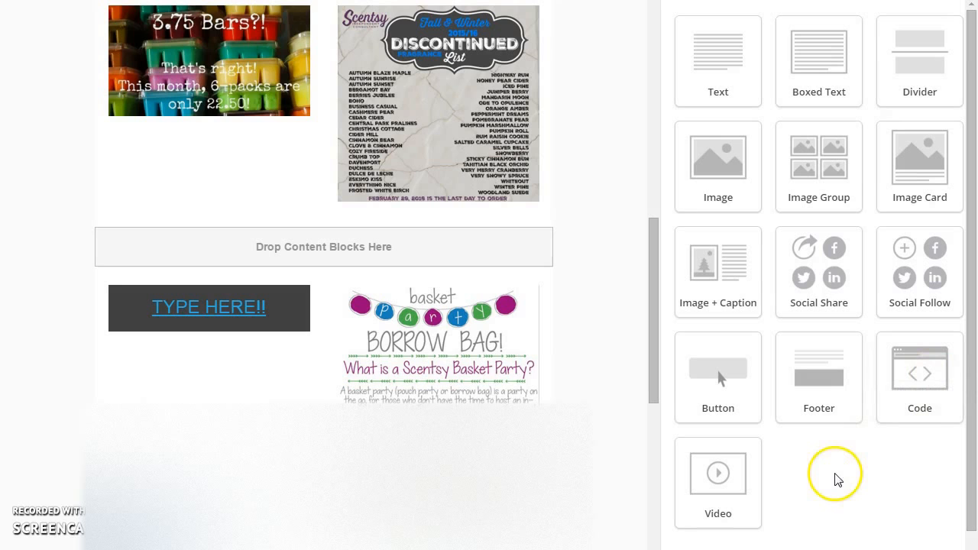
{"action": "left_click_drag", "start_coordinate": [921, 257], "coordinate": [353, 510]}
{"action": "left_click_drag", "start_coordinate": [523, 456], "coordinate": [443, 463]}
{"action": "scroll", "coordinate": [611, 372], "scroll_direction": "down", "scroll_amount": 3}
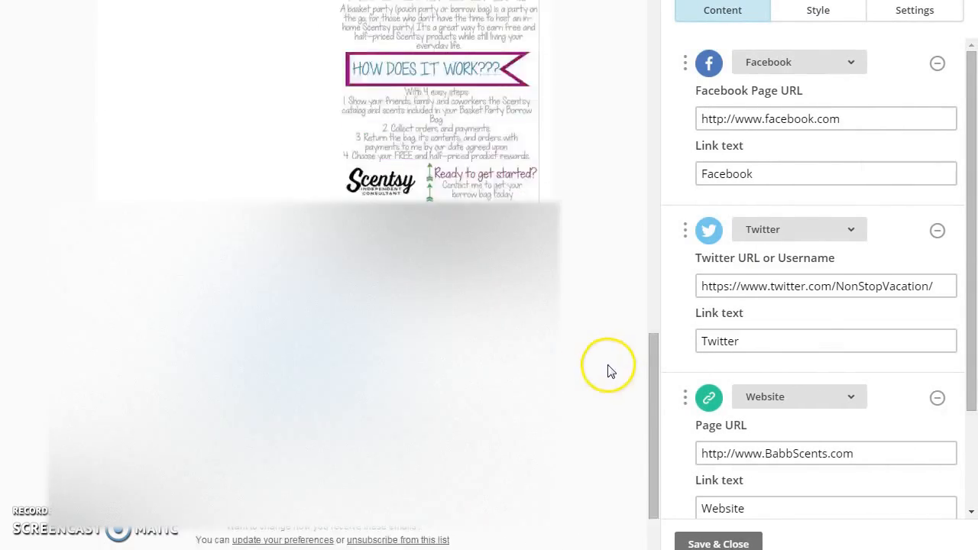
{"action": "left_click", "coordinate": [538, 292]}
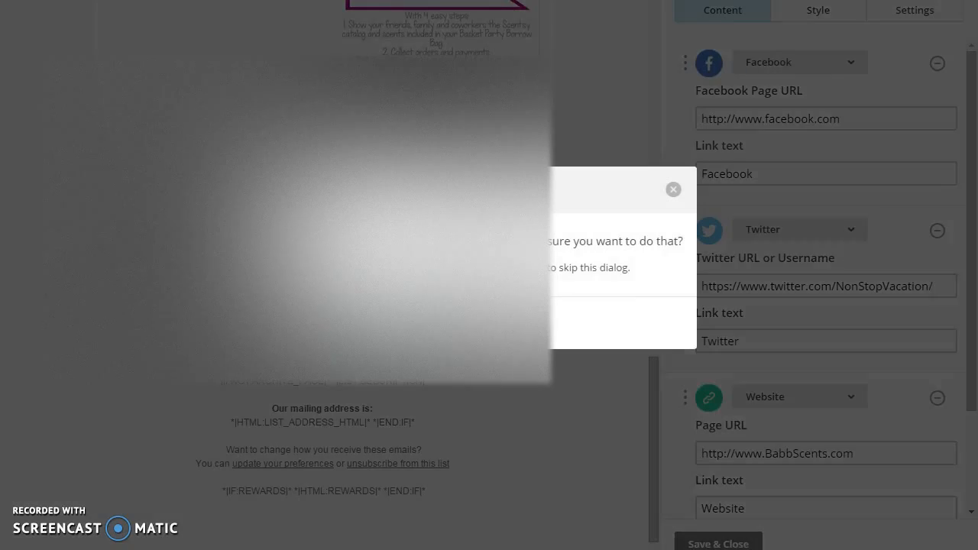
{"action": "left_click", "coordinate": [324, 323]}
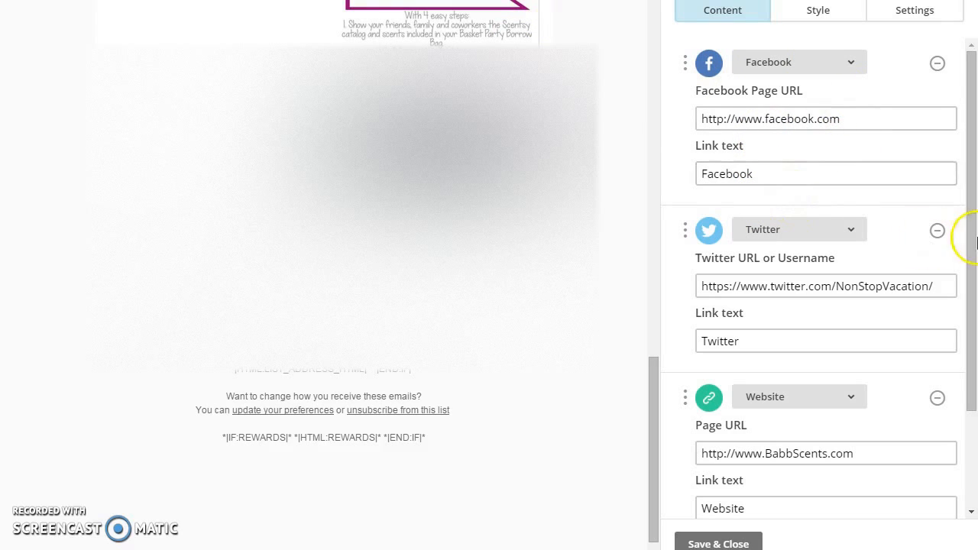
Step: Remove the Twitter service from the Social Follow block
{"action": "left_click", "coordinate": [938, 231]}
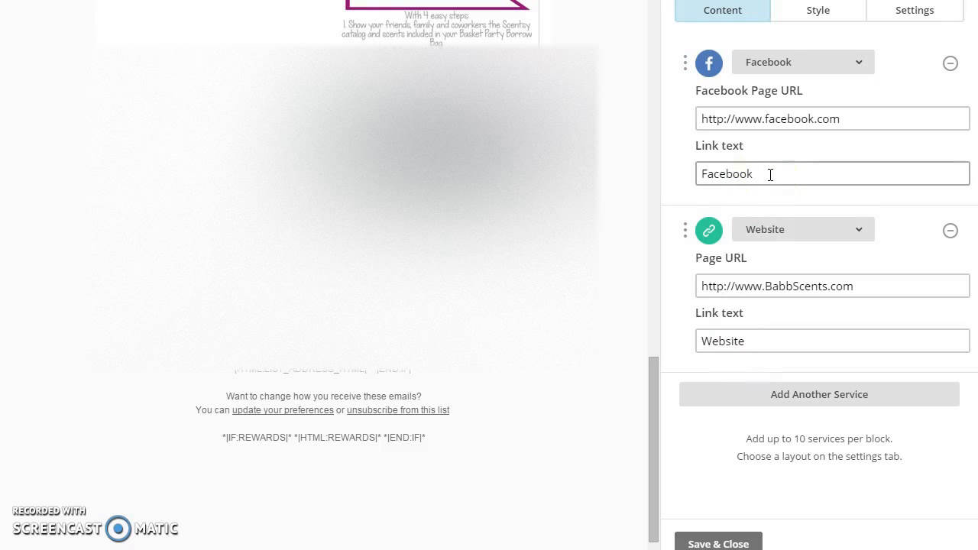
{"action": "left_click_drag", "start_coordinate": [858, 118], "coordinate": [610, 104]}
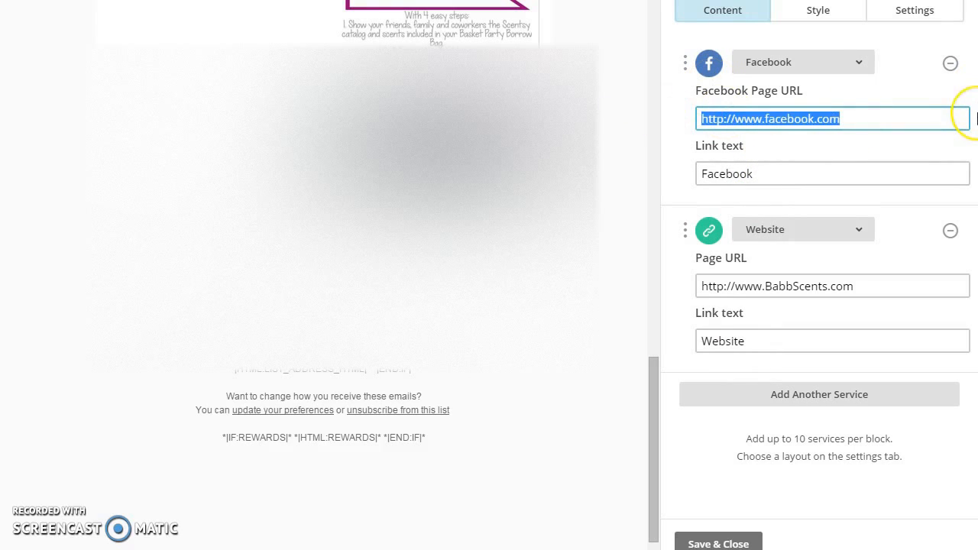
{"action": "left_click", "coordinate": [976, 118]}
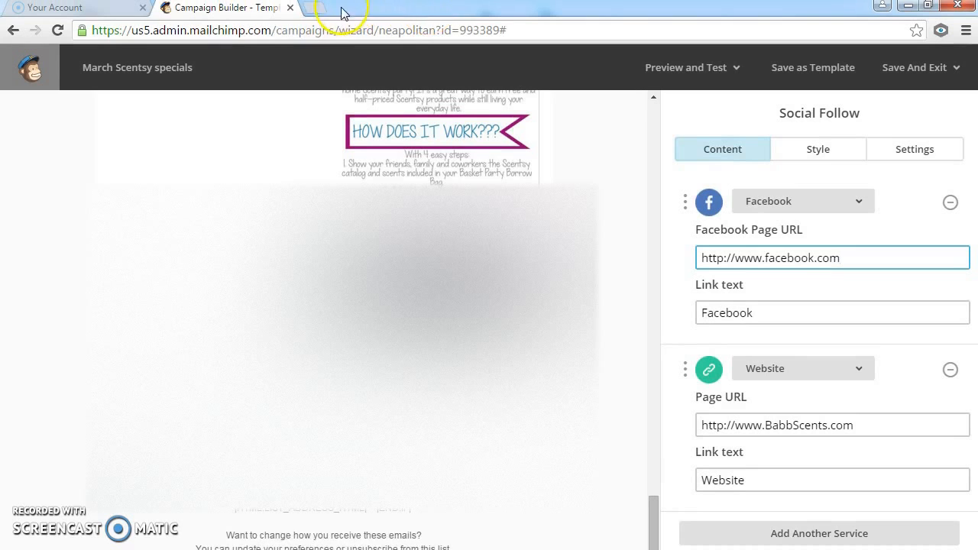
{"action": "left_click", "coordinate": [341, 13]}
{"action": "type", "text": "www.facebook.com"}
{"action": "key", "text": "Return"}
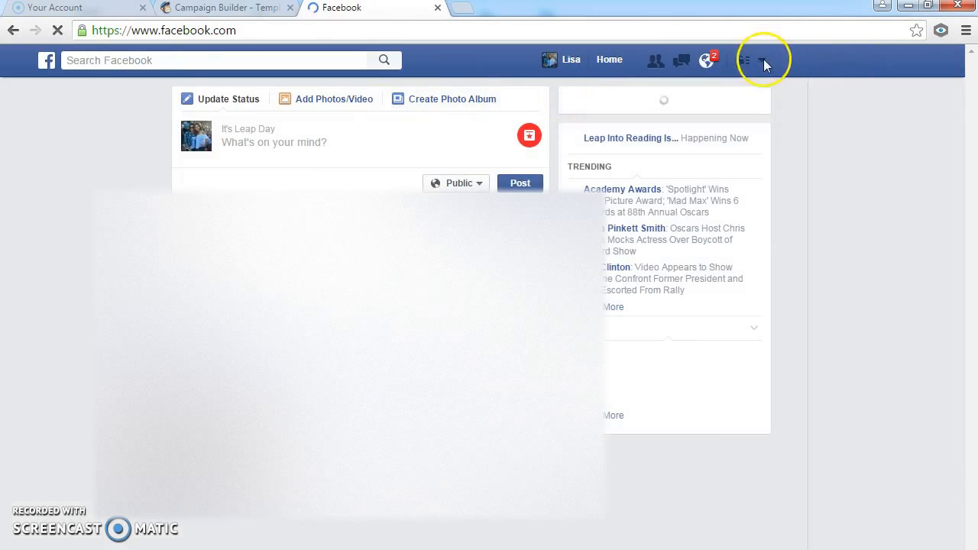
{"action": "left_click", "coordinate": [764, 59]}
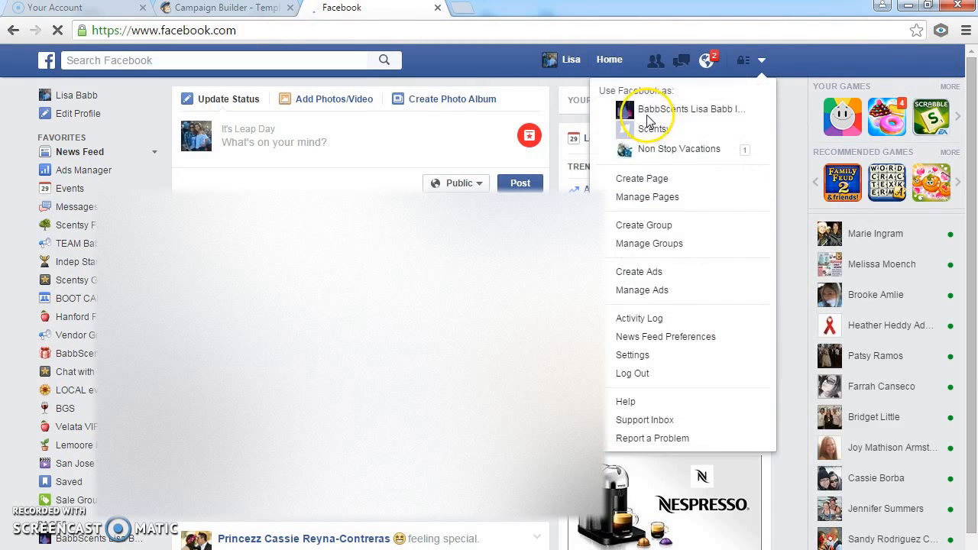
{"action": "left_click", "coordinate": [653, 109]}
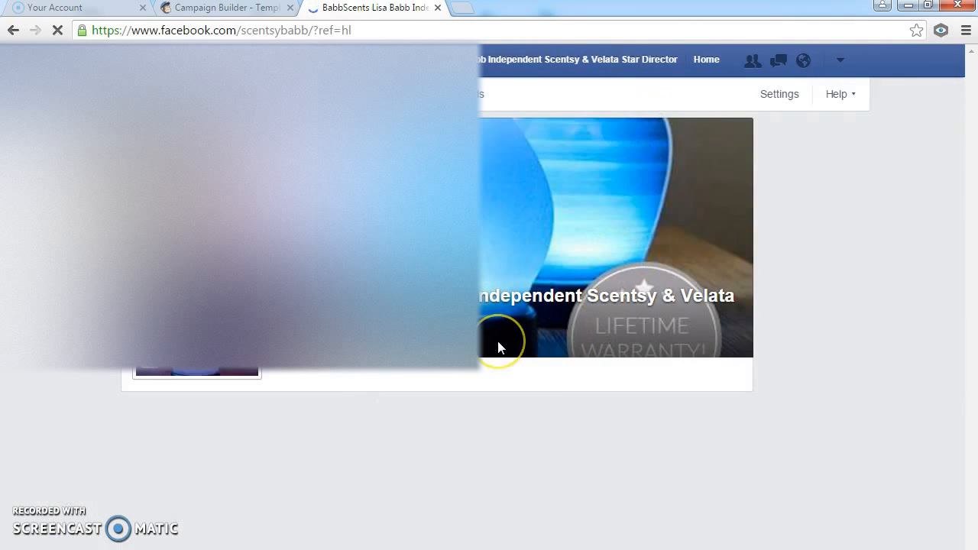
{"action": "scroll", "coordinate": [497, 341], "scroll_direction": "down", "scroll_amount": 3}
{"action": "scroll", "coordinate": [477, 313], "scroll_direction": "up", "scroll_amount": 3}
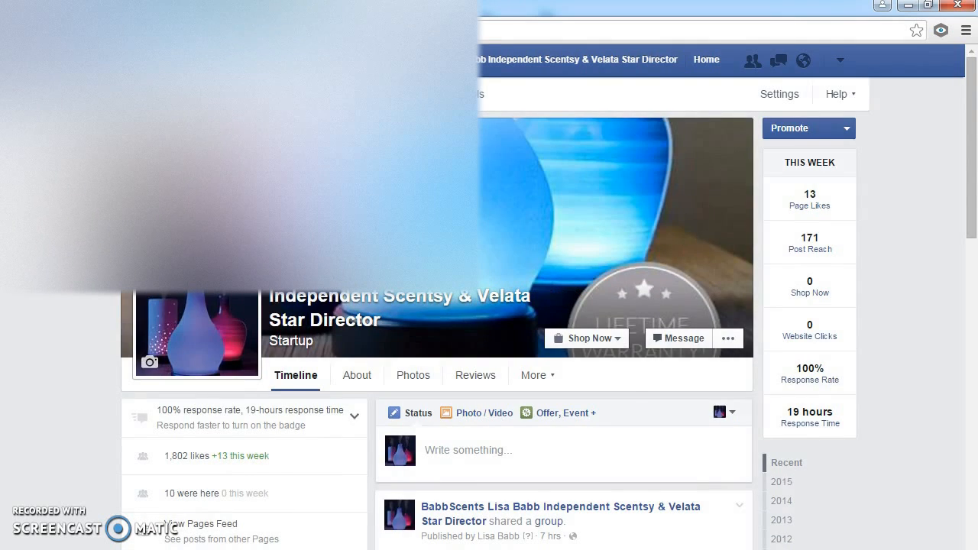
{"action": "left_click", "coordinate": [230, 8]}
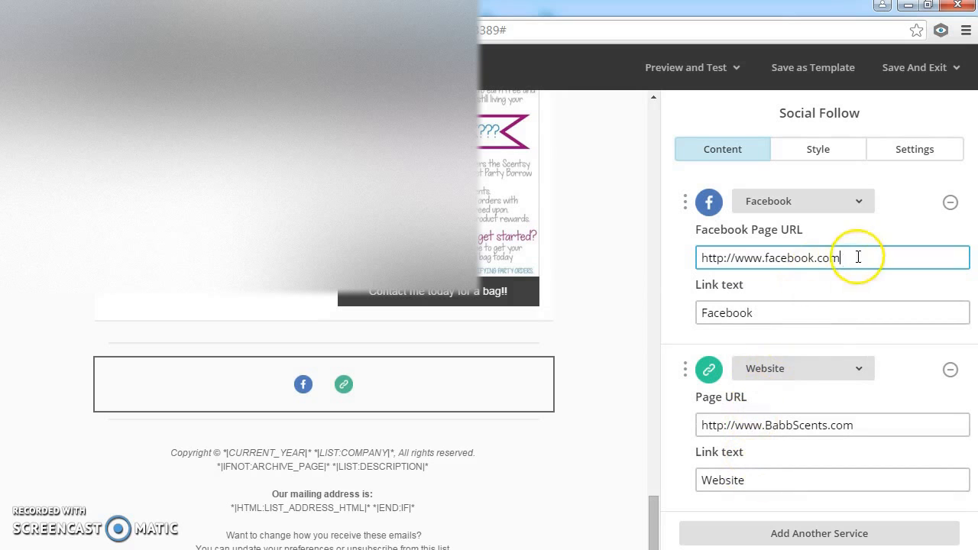
{"action": "left_click_drag", "start_coordinate": [859, 258], "coordinate": [545, 194]}
{"action": "type", "text": "https://www.facebook.com/scentsybabb/?ref=hl"}
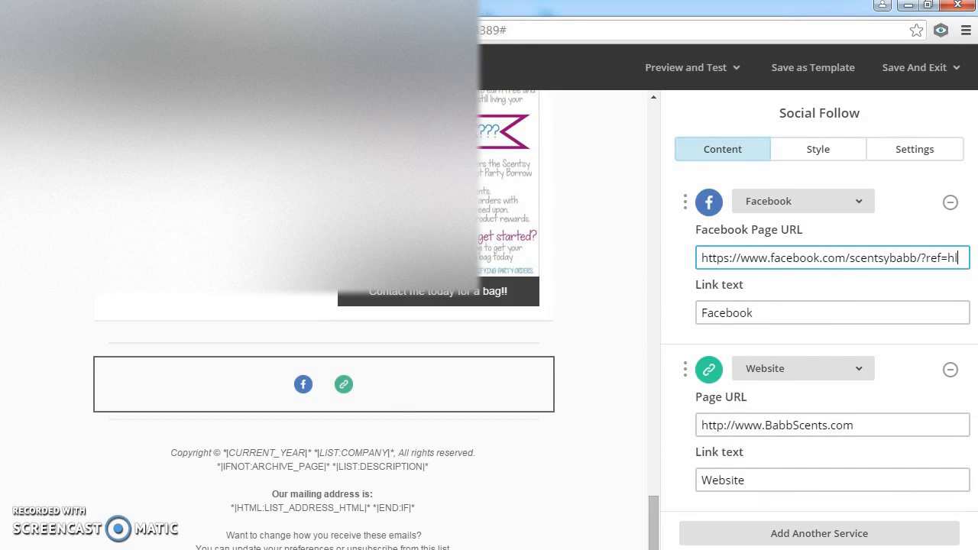
{"action": "scroll", "coordinate": [613, 286], "scroll_direction": "down", "scroll_amount": 3}
{"action": "left_click", "coordinate": [695, 528]}
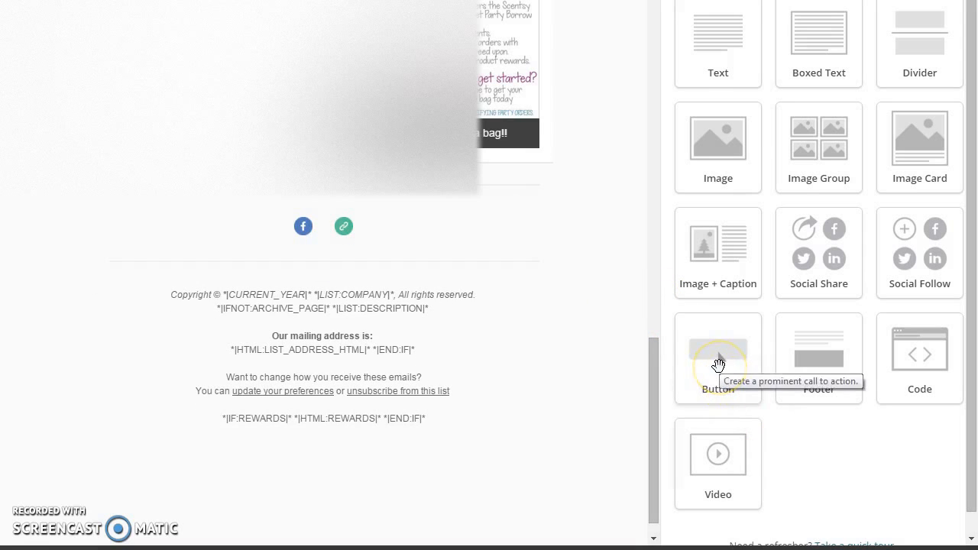
Step: Add a Button block above the social follow icons and set its text to "JOIN MY FACEBOOK PAGE!!!!"
{"action": "left_click_drag", "start_coordinate": [722, 359], "coordinate": [352, 216]}
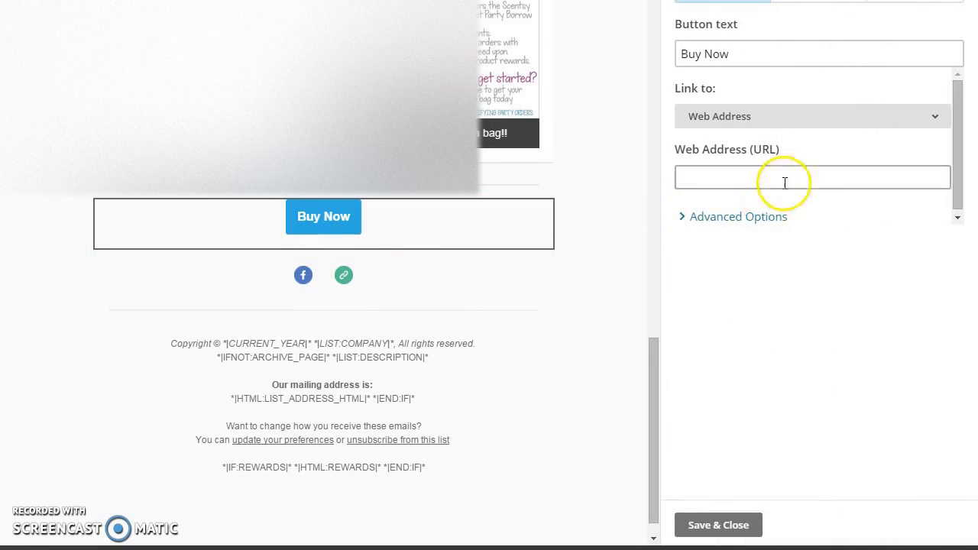
{"action": "left_click", "coordinate": [780, 51]}
{"action": "left_click_drag", "start_coordinate": [780, 51], "coordinate": [483, 52]}
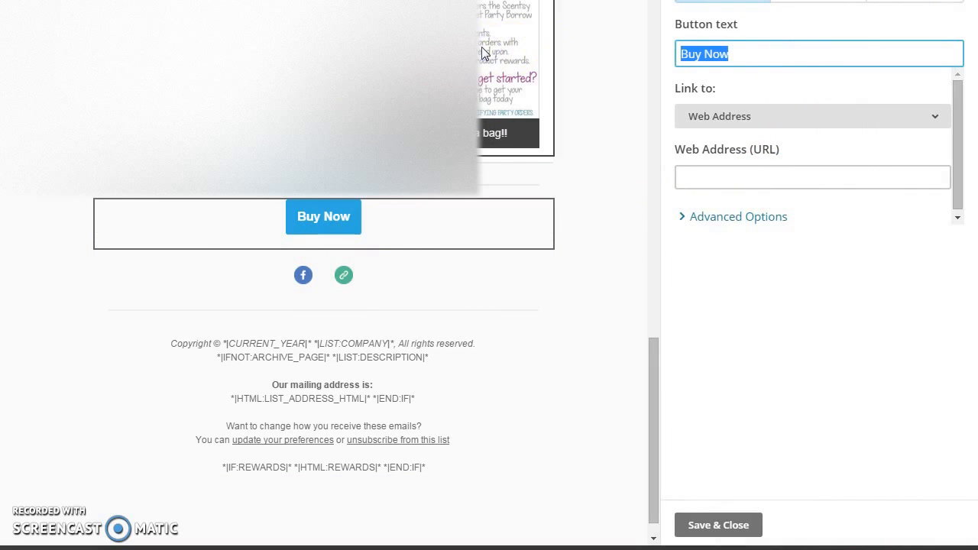
{"action": "type", "text": "JOIN MY"}
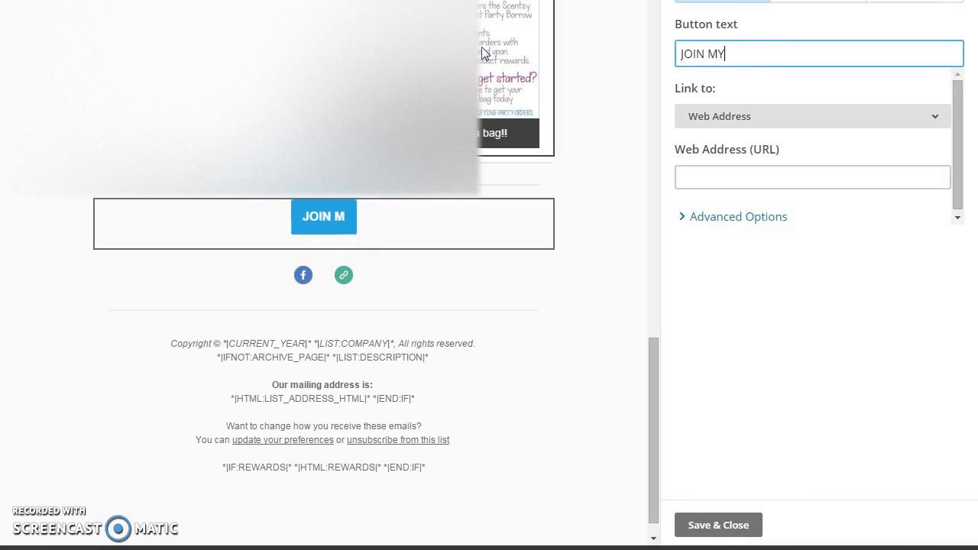
{"action": "type", "text": " FACEBOKK"}
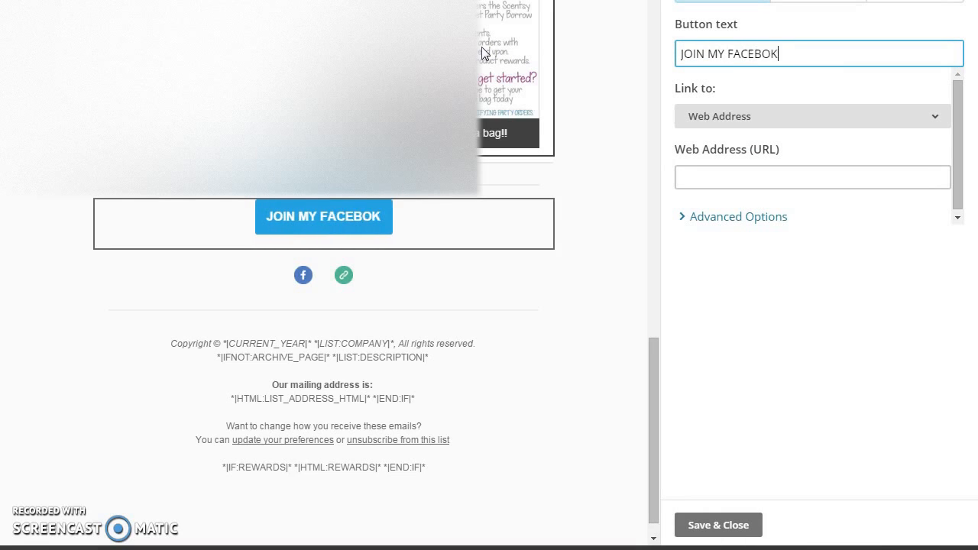
{"action": "key", "text": "BackSpace"}
{"action": "key", "text": "BackSpace"}
{"action": "key", "text": "BackSpace"}
{"action": "type", "text": "OK PAGE"}
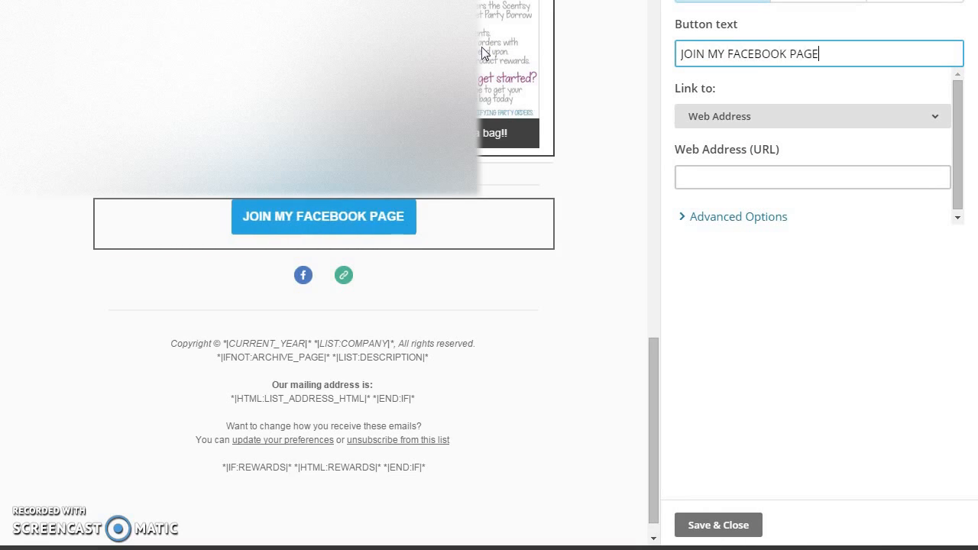
{"action": "type", "text": "!!!!"}
{"action": "left_click", "coordinate": [724, 178]}
{"action": "type", "text": "https://www.facebook.com/scentsybabb/?ref=hl"}
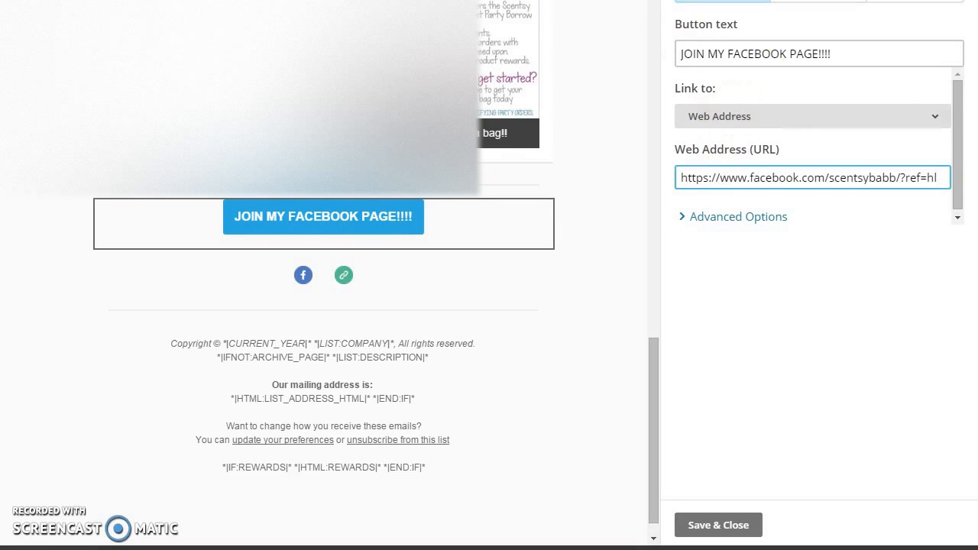
{"action": "left_click", "coordinate": [690, 524]}
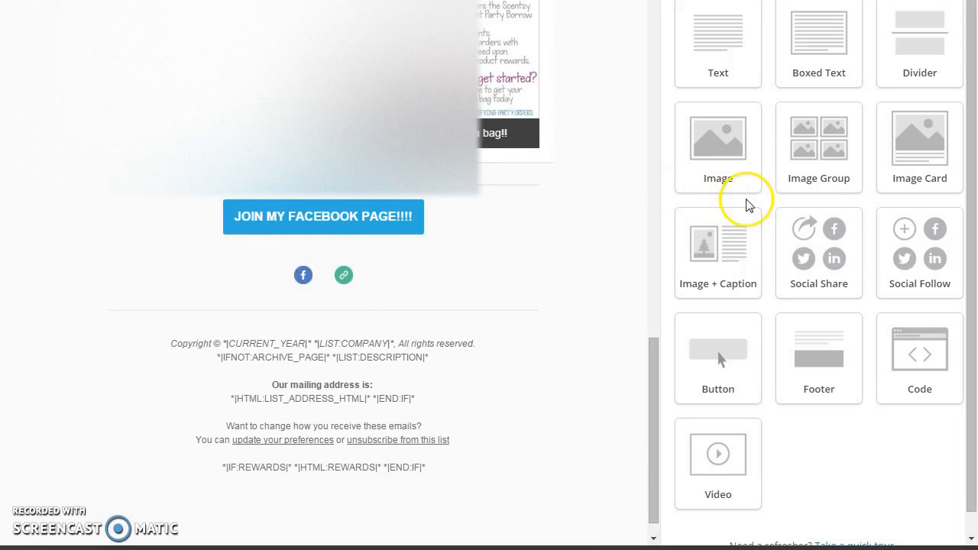
Step: Replace the footer block's text with "Thank you for being an amazing customer!! Contact me today to book a home or basket party!"
{"action": "left_click", "coordinate": [495, 268]}
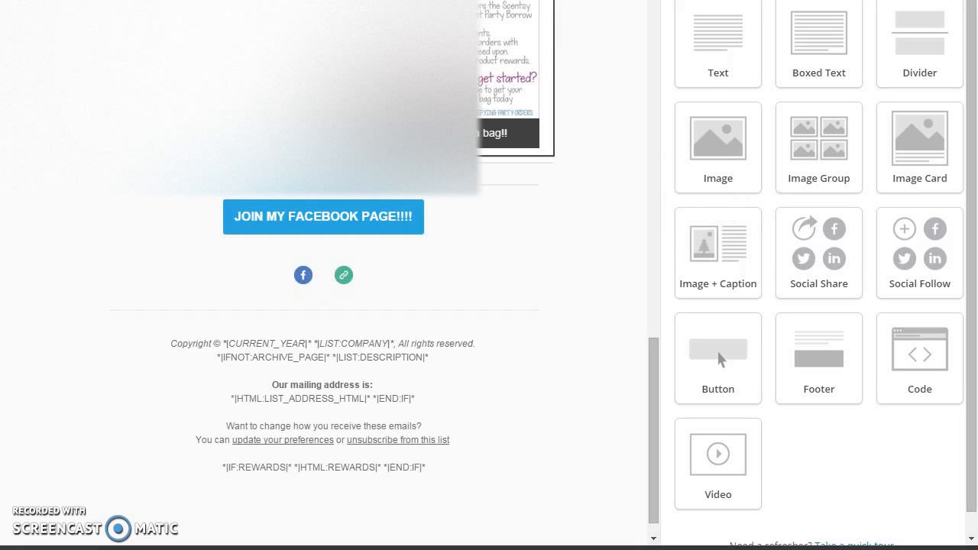
{"action": "left_click", "coordinate": [356, 356]}
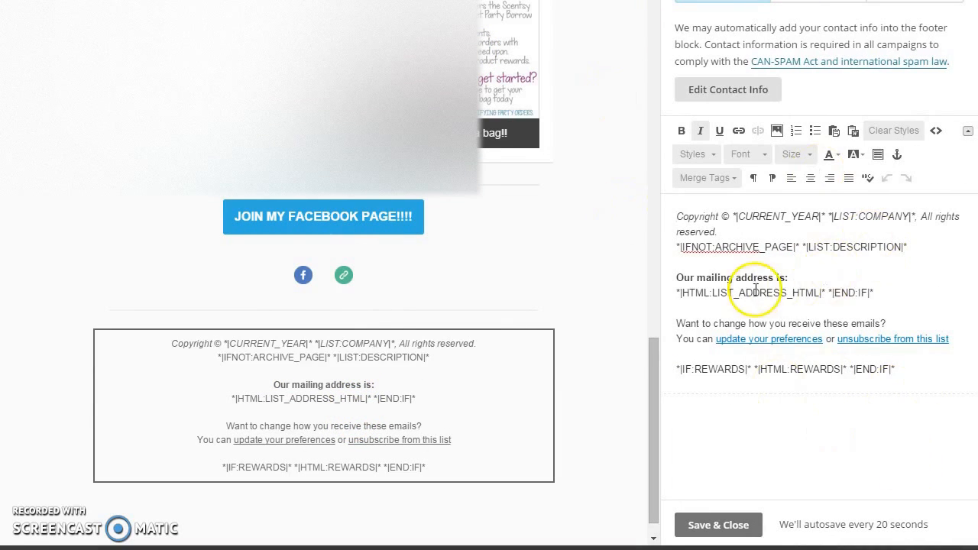
{"action": "mouse_move", "coordinate": [474, 344]}
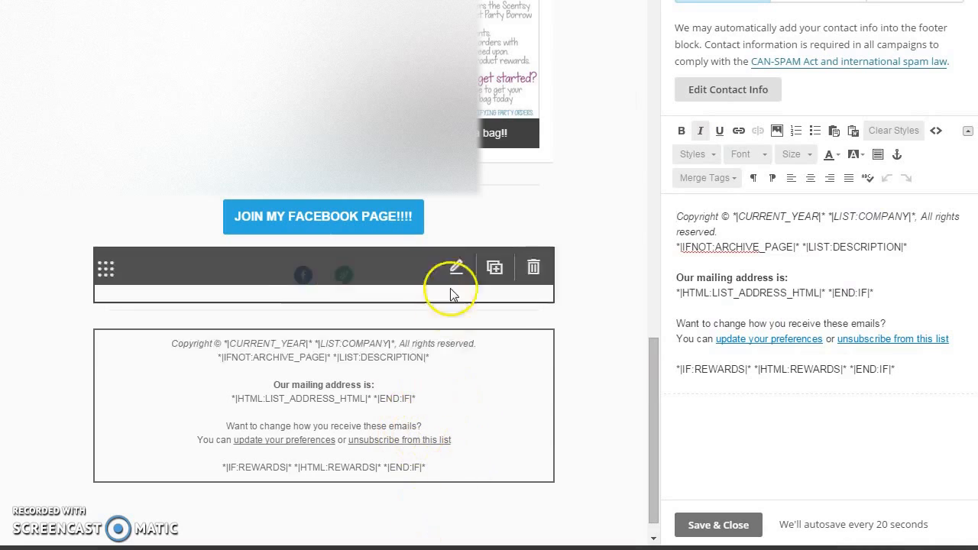
{"action": "left_click_drag", "start_coordinate": [898, 369], "coordinate": [560, 32]}
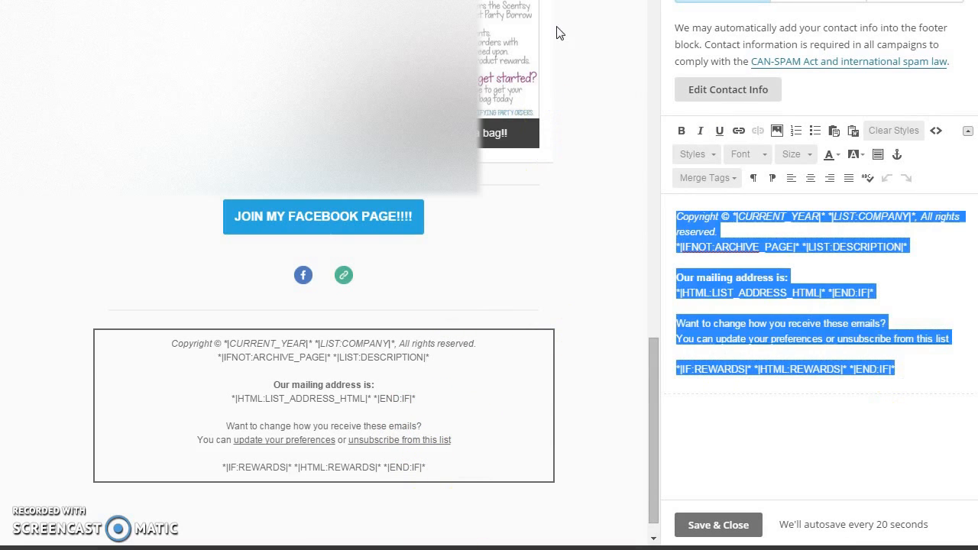
{"action": "key", "text": "Delete"}
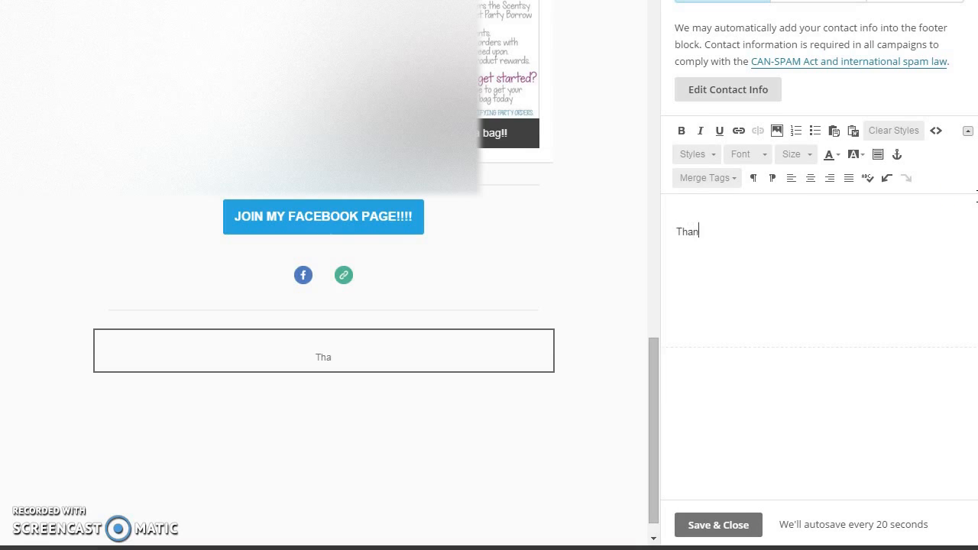
{"action": "type", "text": "Thank you for being an amazing customer!! "}
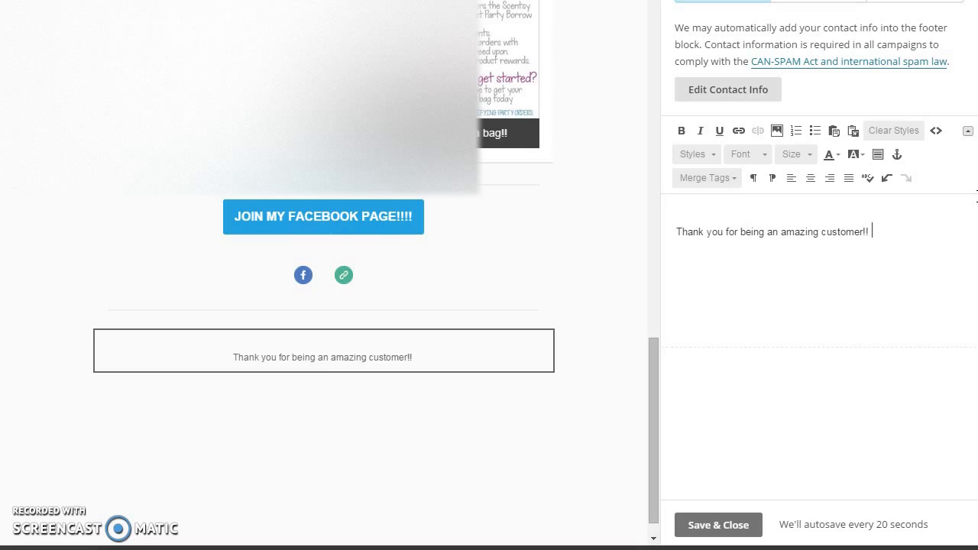
{"action": "type", "text": "Contact me today to book a home or basket party!"}
{"action": "key", "text": "Return"}
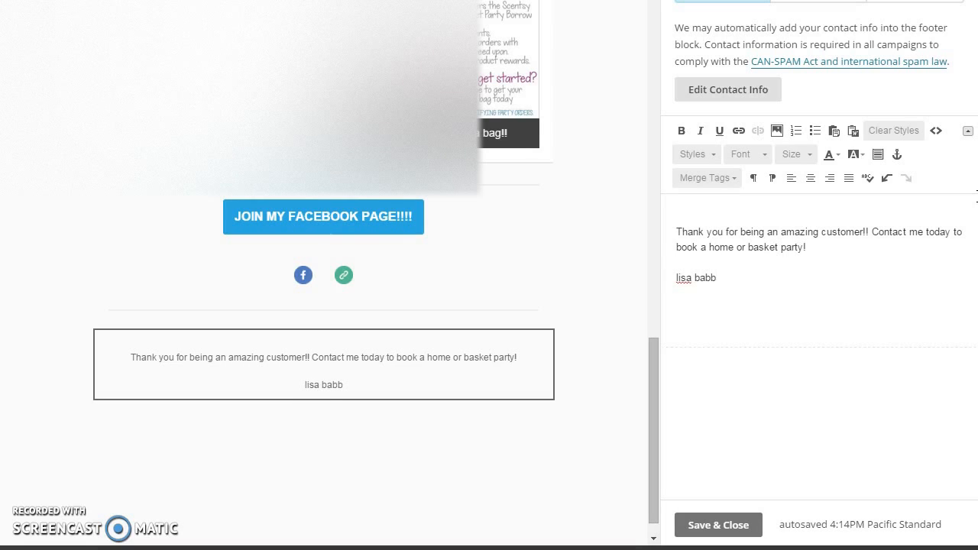
{"action": "key", "text": "Return"}
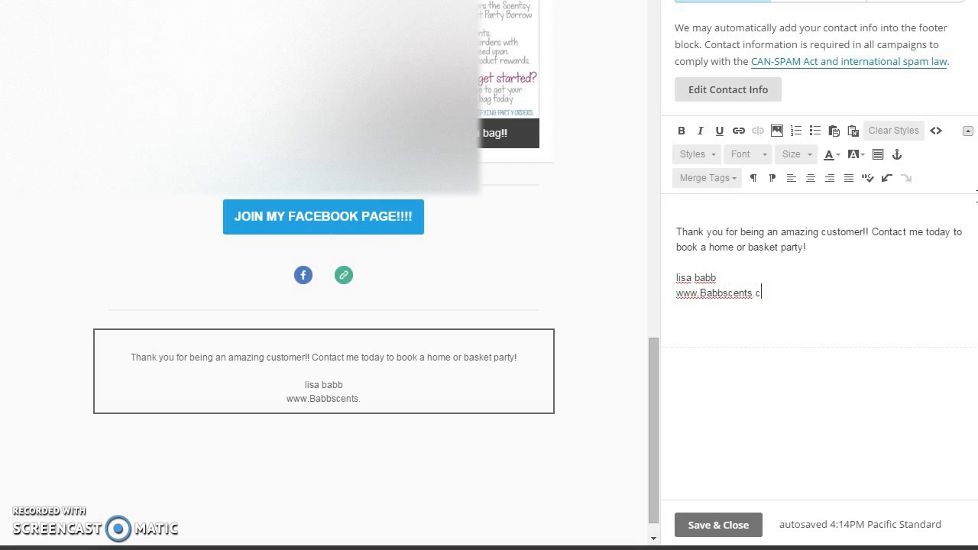
{"action": "key", "text": "Return"}
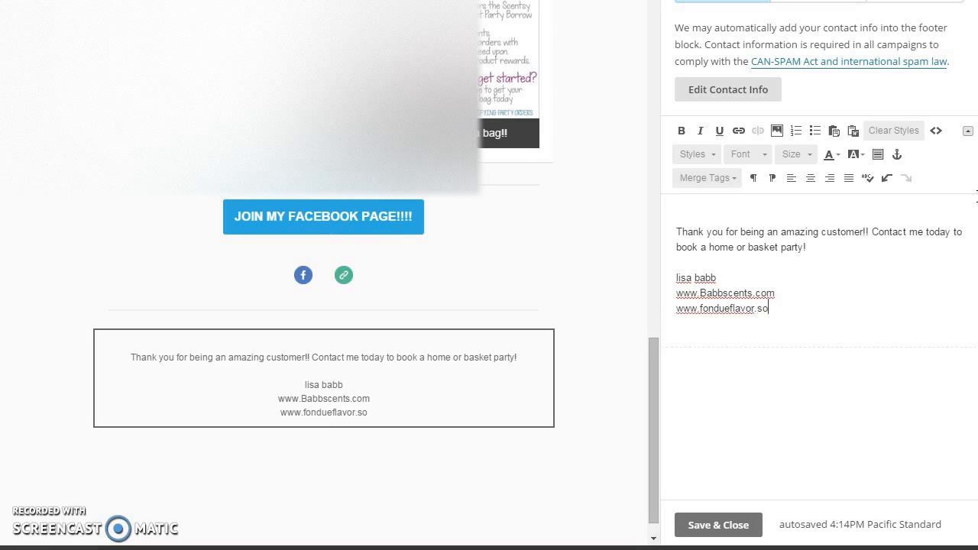
{"action": "key", "text": "BackSpace"}
{"action": "key", "text": "Return"}
{"action": "key", "text": "Return"}
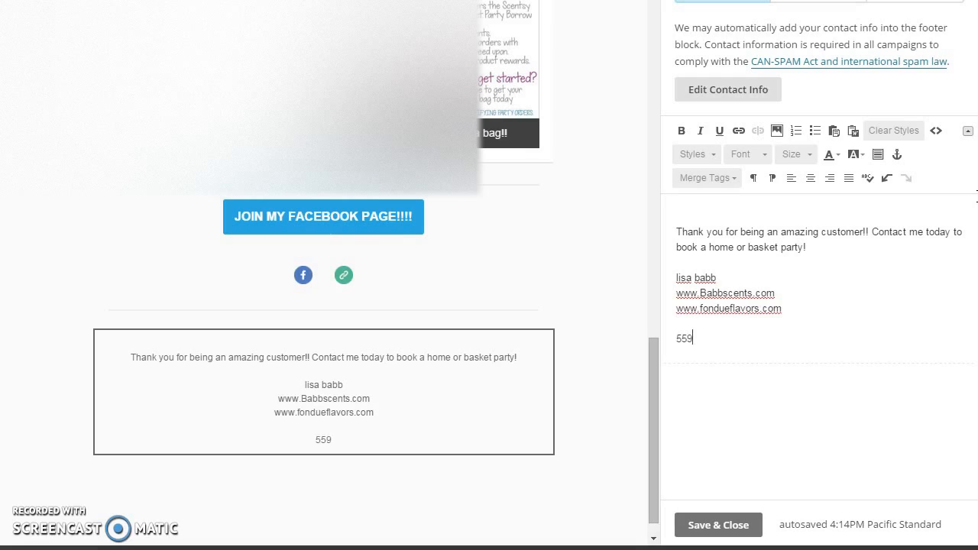
{"action": "type", "text": "559-83"}
{"action": "key", "text": "Return"}
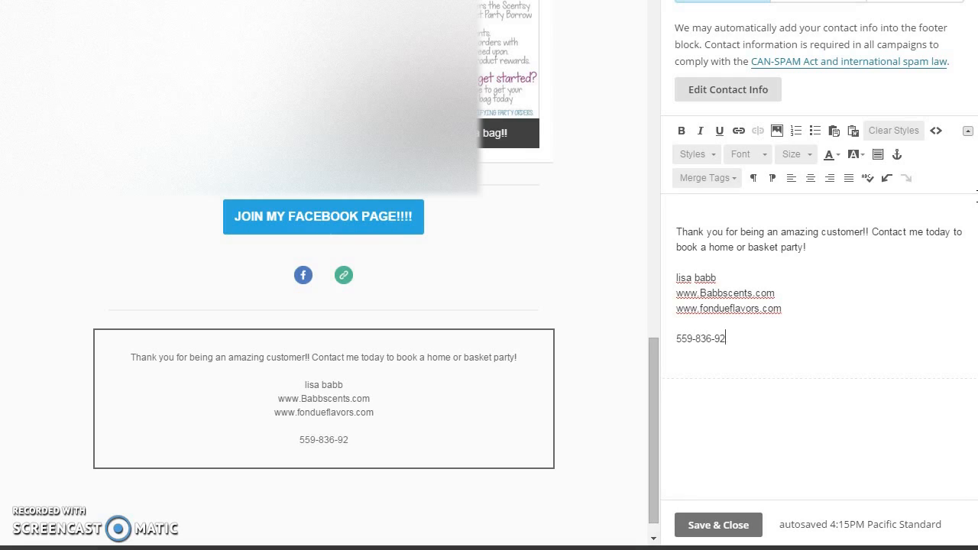
{"action": "key", "text": "Return"}
{"action": "key", "text": "Return"}
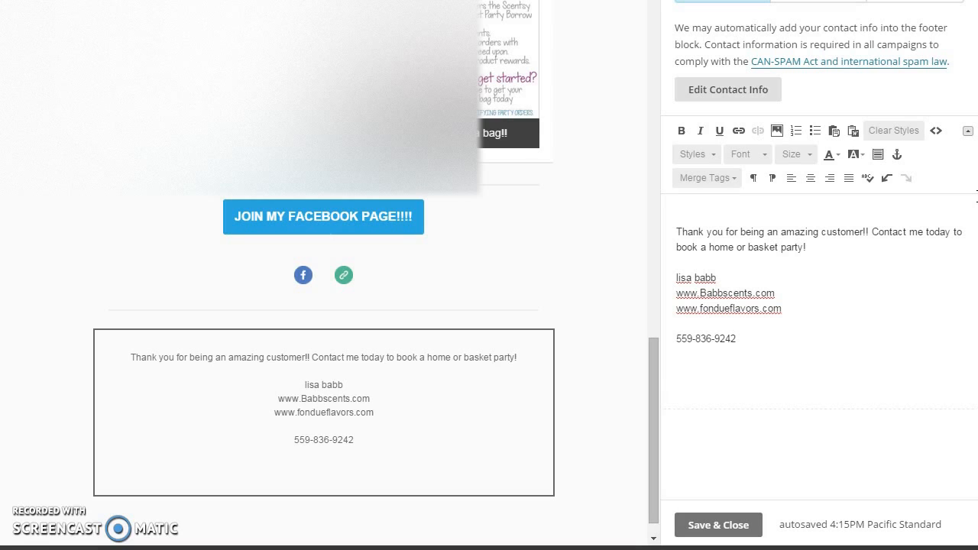
Step: Make the whole footer message and its contact details bold
{"action": "left_click_drag", "start_coordinate": [745, 342], "coordinate": [675, 226]}
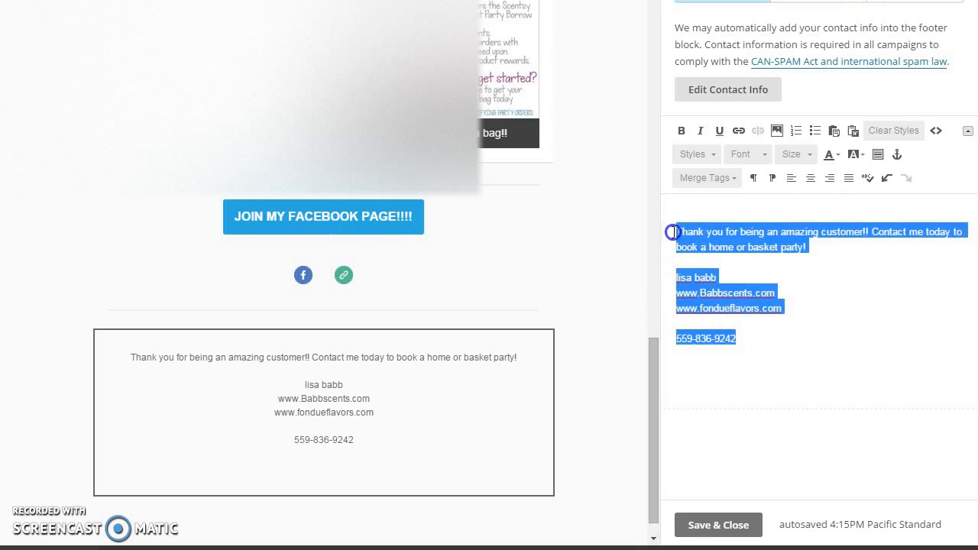
{"action": "left_click", "coordinate": [681, 131]}
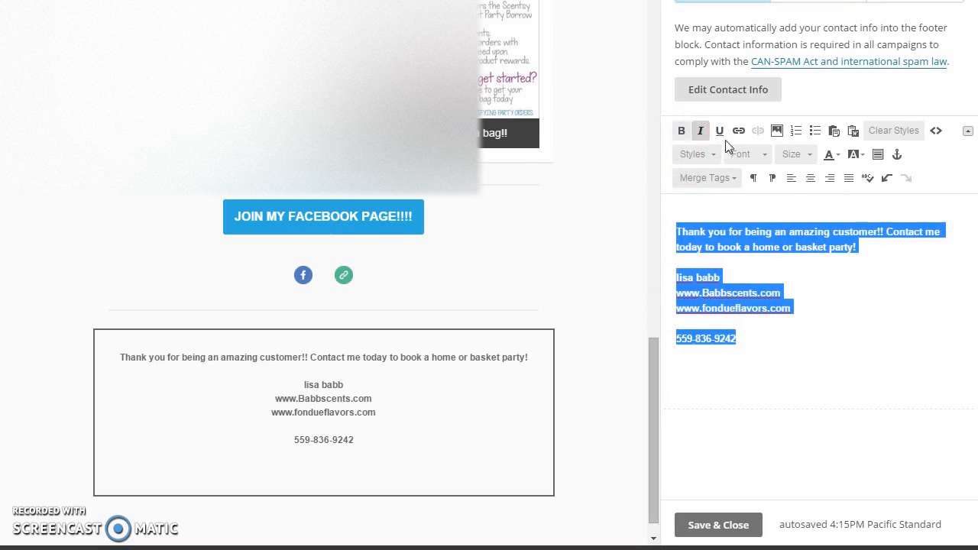
Step: Set the footer message and contact details to font size 18 in purple, and save the footer block
{"action": "left_click", "coordinate": [810, 155]}
{"action": "left_click", "coordinate": [794, 230]}
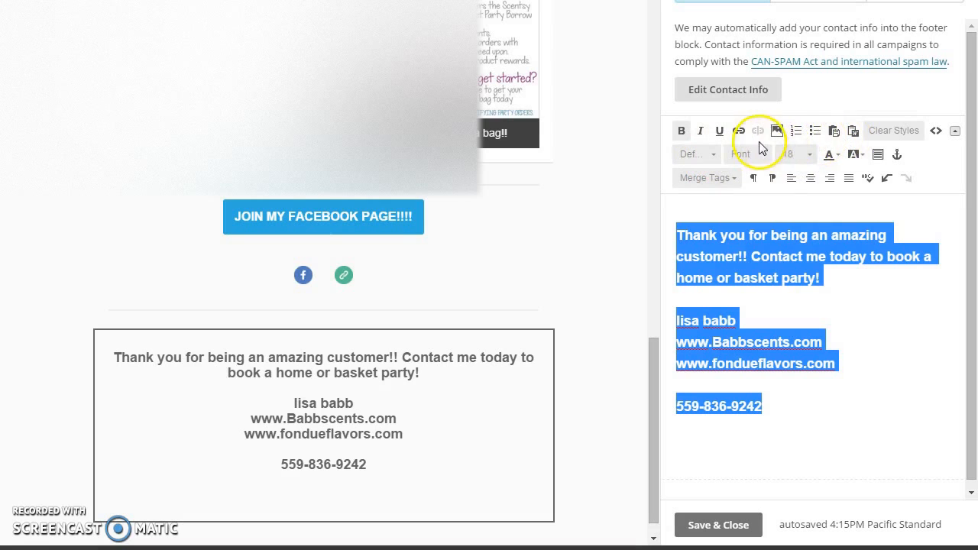
{"action": "left_click", "coordinate": [837, 154]}
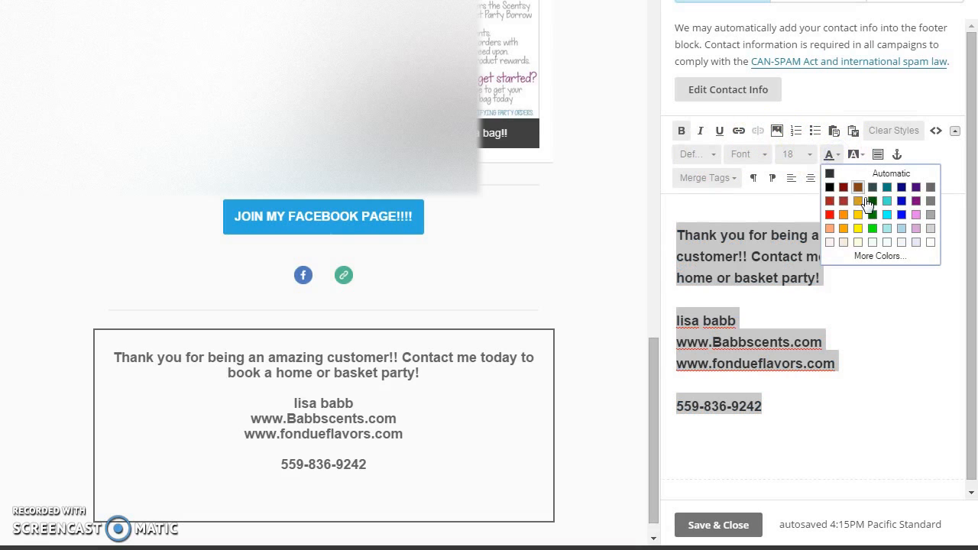
{"action": "left_click", "coordinate": [916, 200]}
{"action": "left_click", "coordinate": [887, 314]}
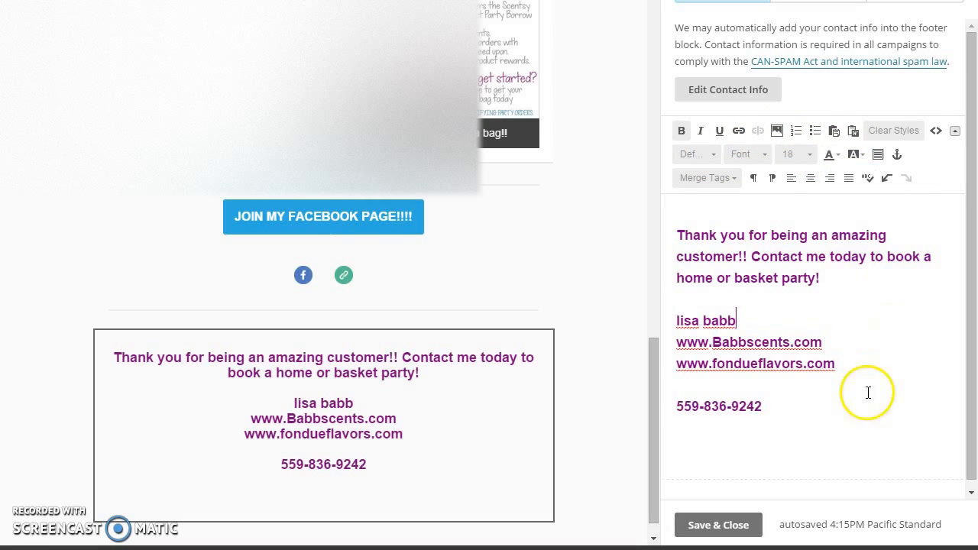
{"action": "left_click", "coordinate": [703, 525]}
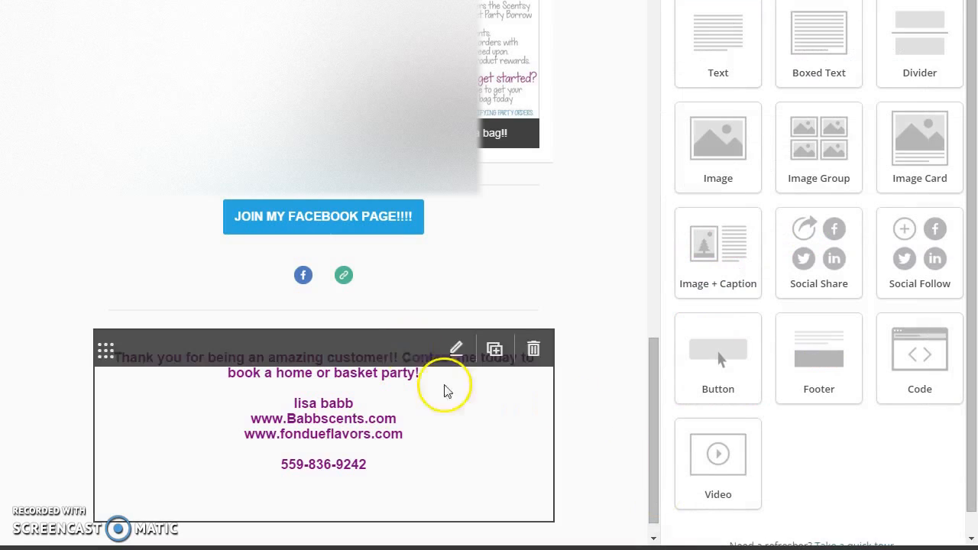
Step: Review the whole newsletter layout from the catalog image at the start to the footer block at the end
{"action": "scroll", "coordinate": [447, 391], "scroll_direction": "down", "scroll_amount": 1}
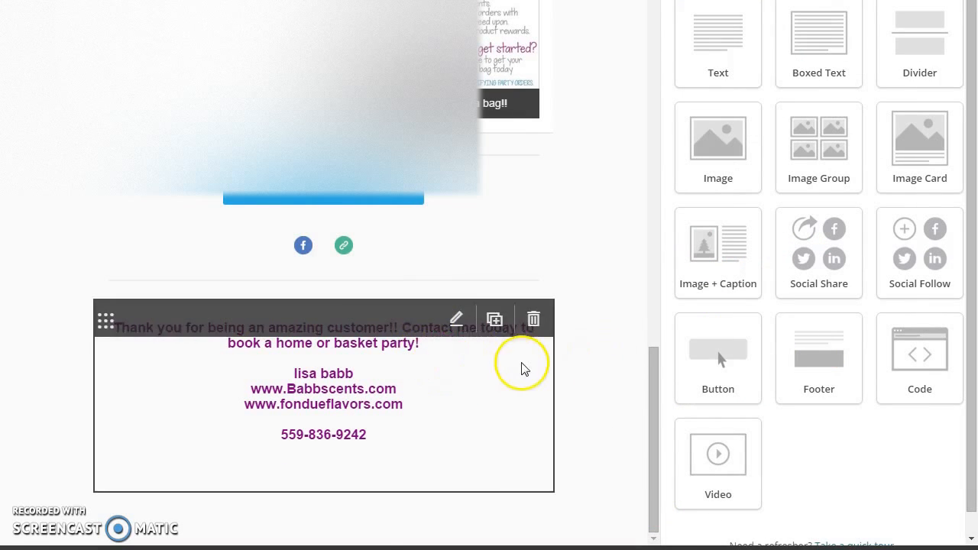
{"action": "scroll", "coordinate": [535, 367], "scroll_direction": "up", "scroll_amount": 15}
{"action": "scroll", "coordinate": [546, 234], "scroll_direction": "down", "scroll_amount": 5}
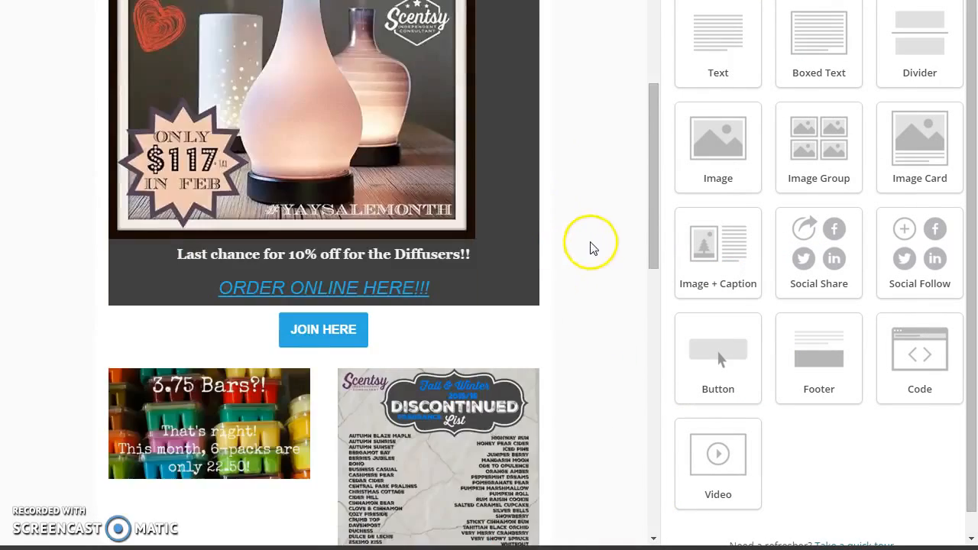
{"action": "scroll", "coordinate": [535, 251], "scroll_direction": "down", "scroll_amount": 5}
{"action": "scroll", "coordinate": [535, 255], "scroll_direction": "up", "scroll_amount": 10}
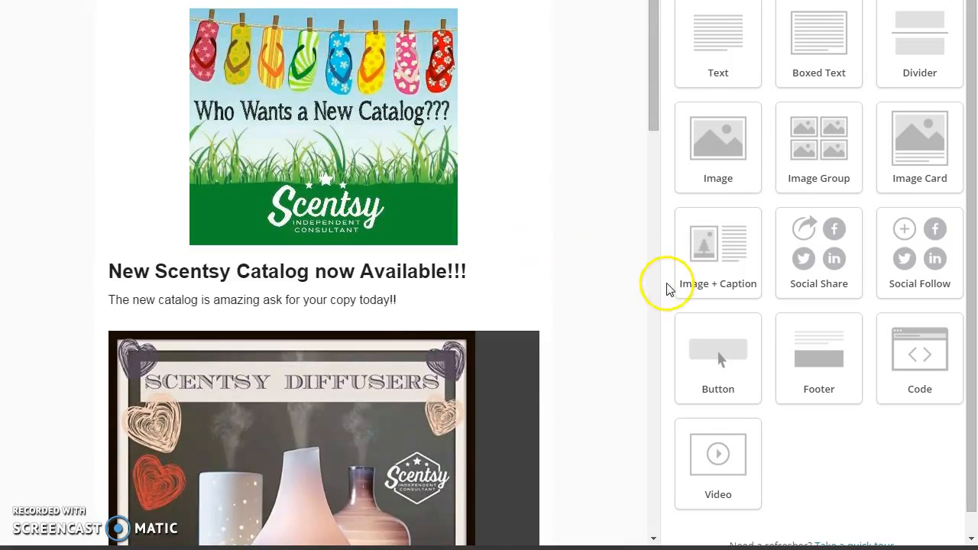
{"action": "scroll", "coordinate": [548, 261], "scroll_direction": "down", "scroll_amount": 12}
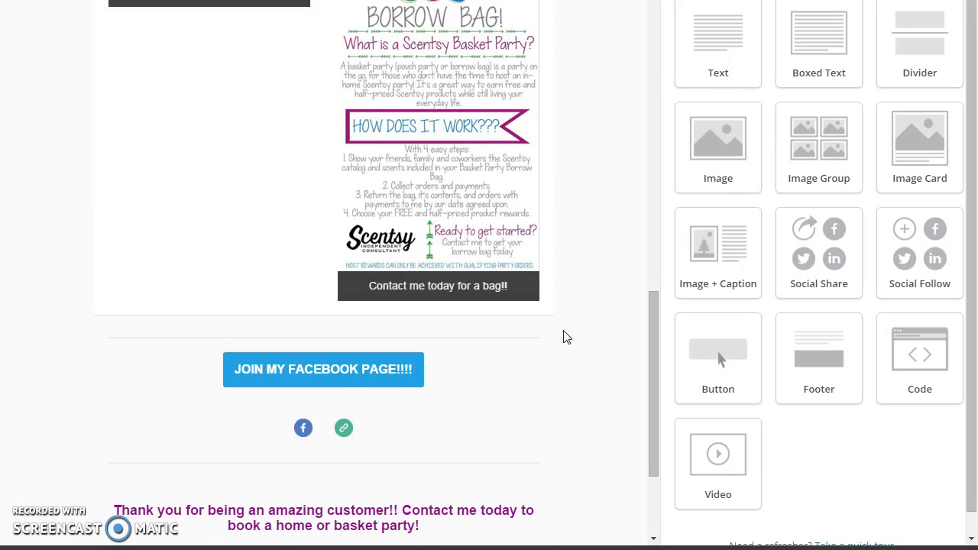
{"action": "scroll", "coordinate": [566, 337], "scroll_direction": "up", "scroll_amount": 15}
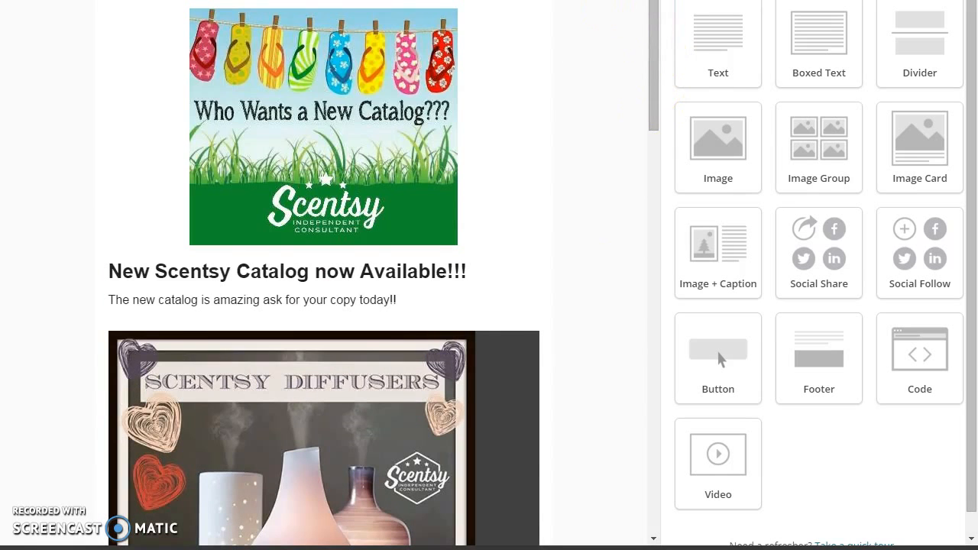
{"action": "scroll", "coordinate": [593, 323], "scroll_direction": "down", "scroll_amount": 16}
{"action": "scroll", "coordinate": [600, 273], "scroll_direction": "up", "scroll_amount": 4}
{"action": "scroll", "coordinate": [601, 273], "scroll_direction": "up", "scroll_amount": 12}
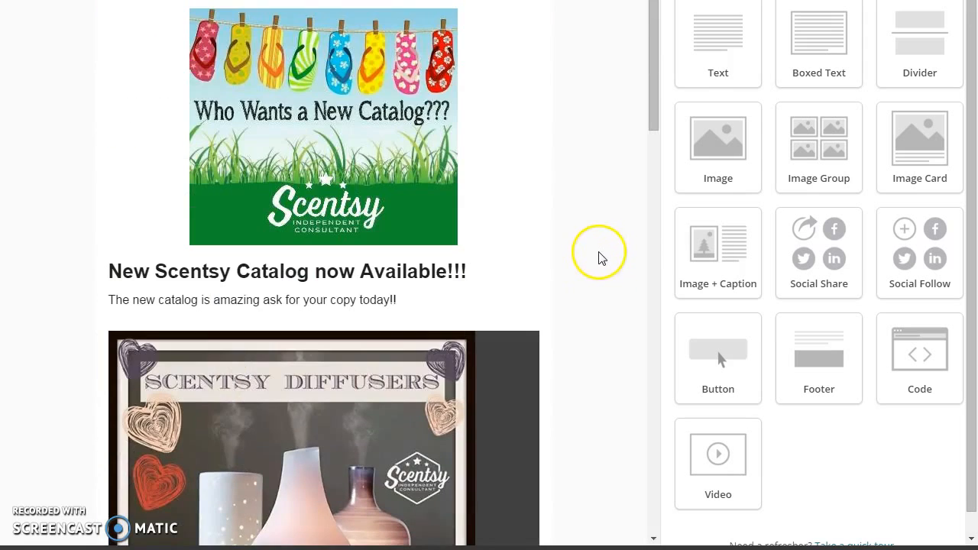
{"action": "scroll", "coordinate": [600, 273], "scroll_direction": "up", "scroll_amount": 3}
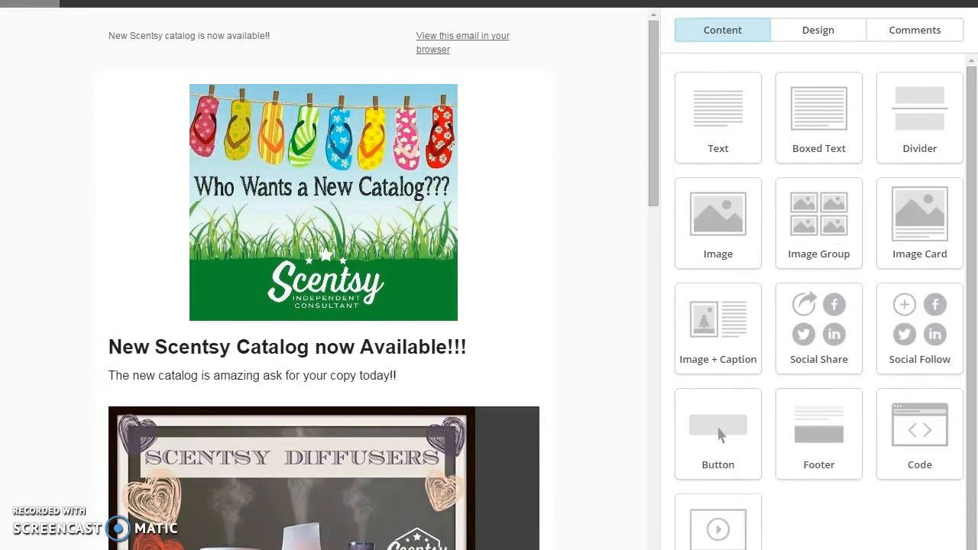
Step: Open the campaign in preview mode and check its desktop version from the catalog image to the footer
{"action": "left_click", "coordinate": [703, 23]}
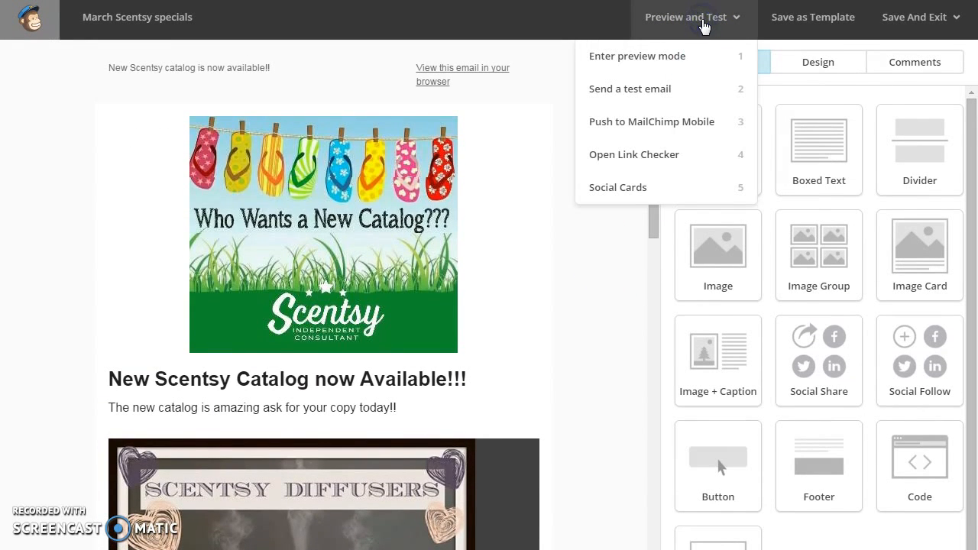
{"action": "left_click", "coordinate": [665, 61]}
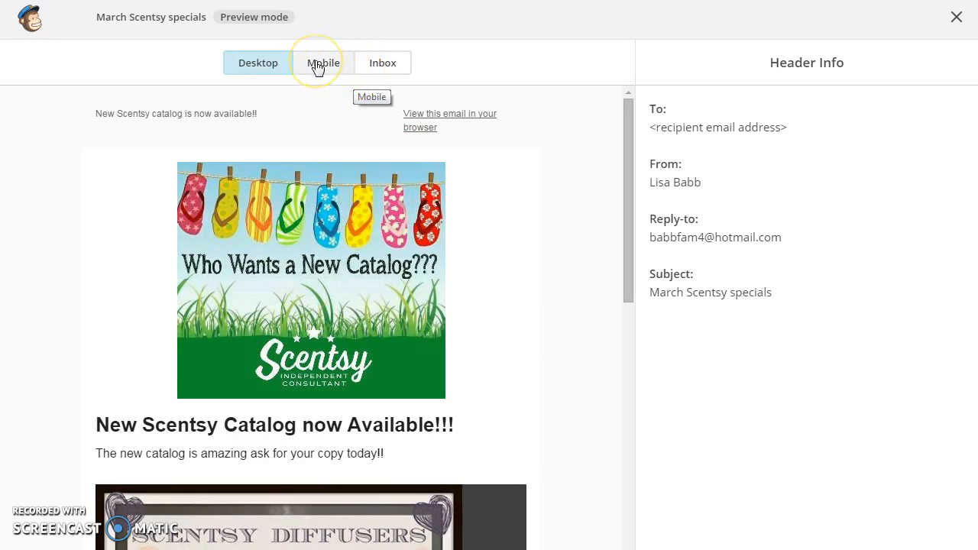
{"action": "scroll", "coordinate": [421, 153], "scroll_direction": "down", "scroll_amount": 2}
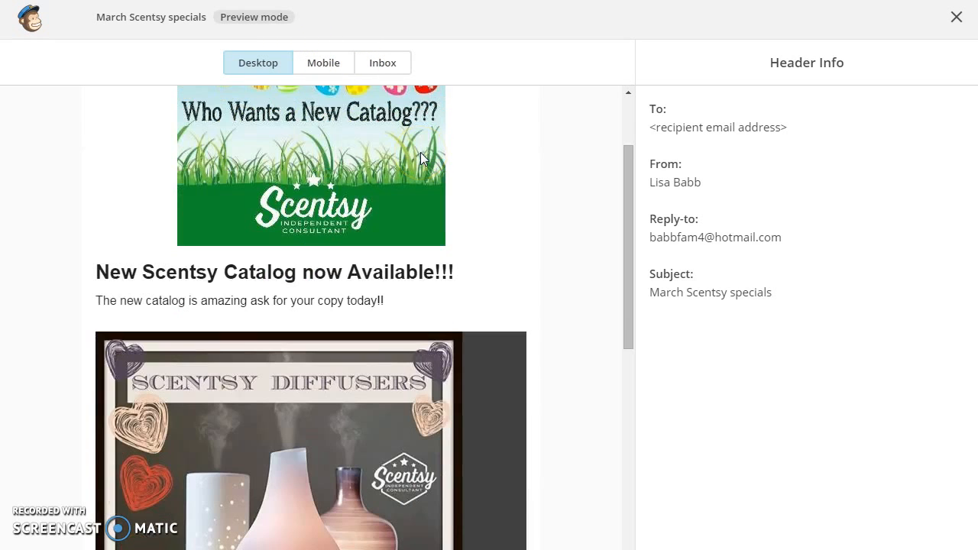
{"action": "scroll", "coordinate": [417, 260], "scroll_direction": "down", "scroll_amount": 3}
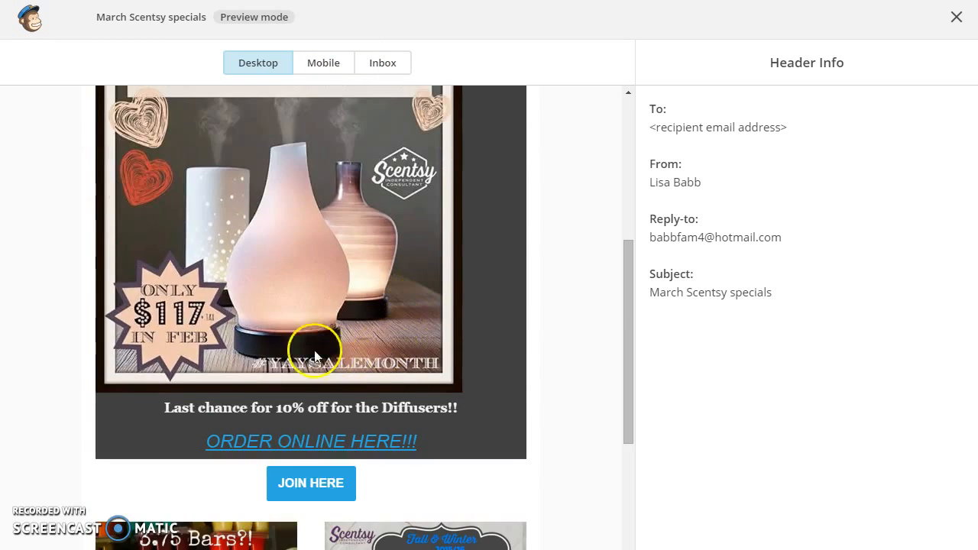
{"action": "scroll", "coordinate": [386, 359], "scroll_direction": "down", "scroll_amount": 4}
{"action": "scroll", "coordinate": [386, 359], "scroll_direction": "down", "scroll_amount": 8}
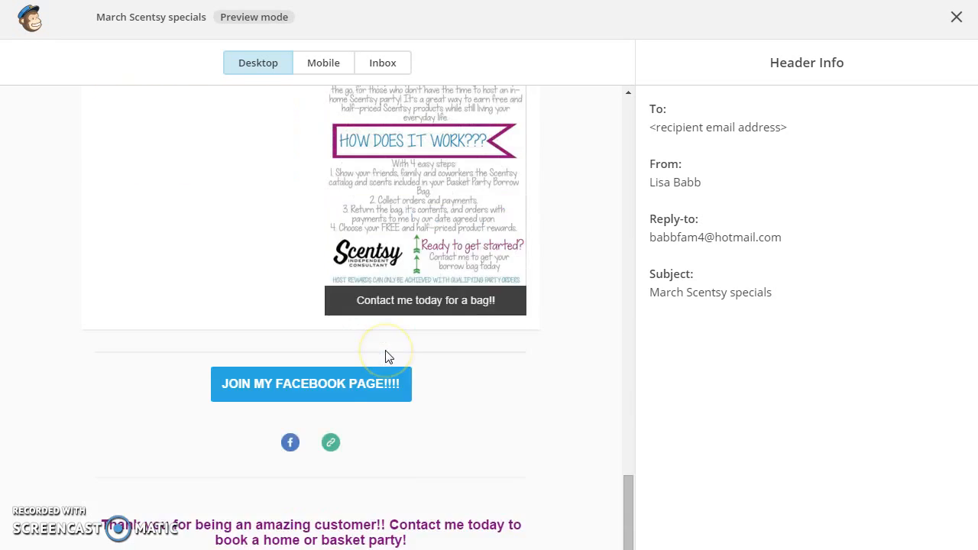
{"action": "scroll", "coordinate": [390, 367], "scroll_direction": "up", "scroll_amount": 2}
{"action": "scroll", "coordinate": [390, 362], "scroll_direction": "up", "scroll_amount": 10}
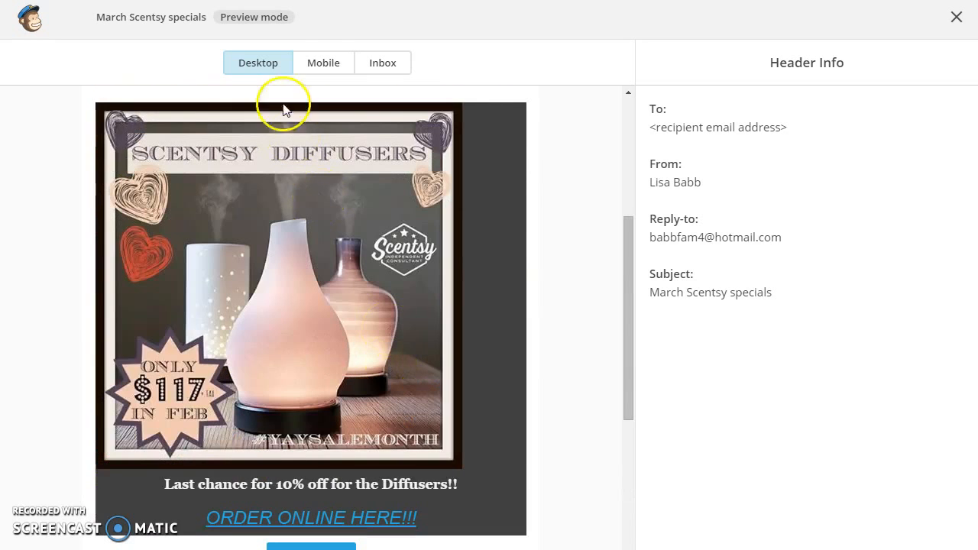
Step: Check the whole newsletter in the mobile preview, including its unsubscribe section, and leave preview mode
{"action": "left_click", "coordinate": [323, 63]}
{"action": "scroll", "coordinate": [394, 289], "scroll_direction": "down", "scroll_amount": 12}
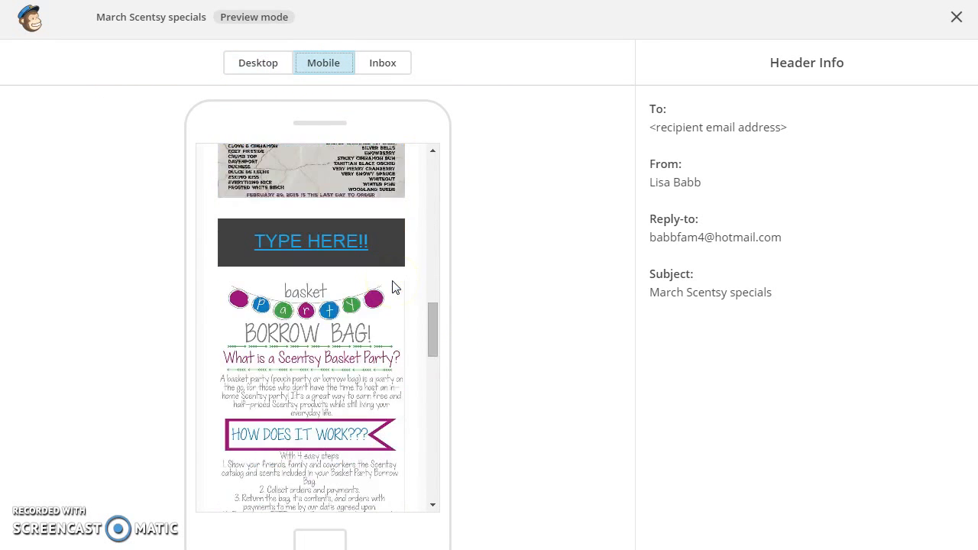
{"action": "scroll", "coordinate": [412, 337], "scroll_direction": "down", "scroll_amount": 6}
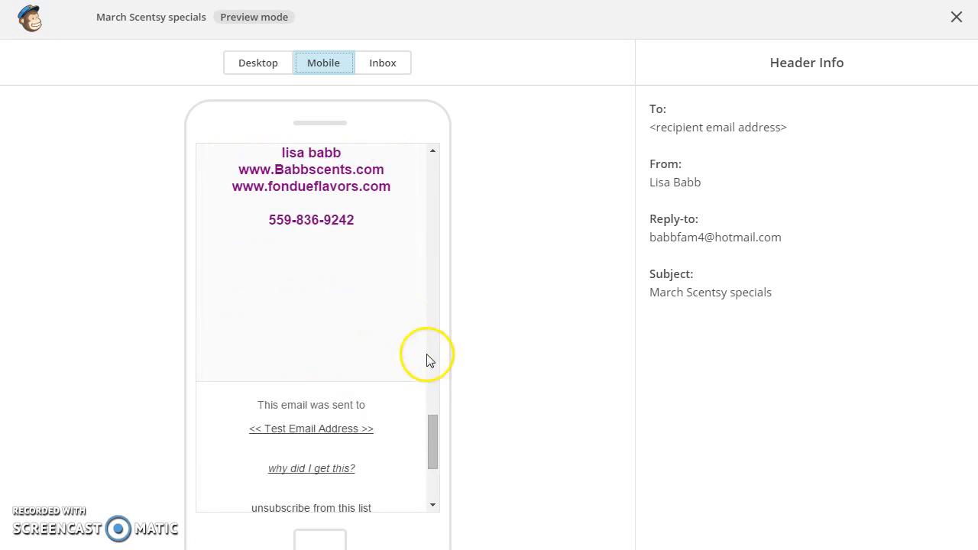
{"action": "scroll", "coordinate": [409, 426], "scroll_direction": "down", "scroll_amount": 3}
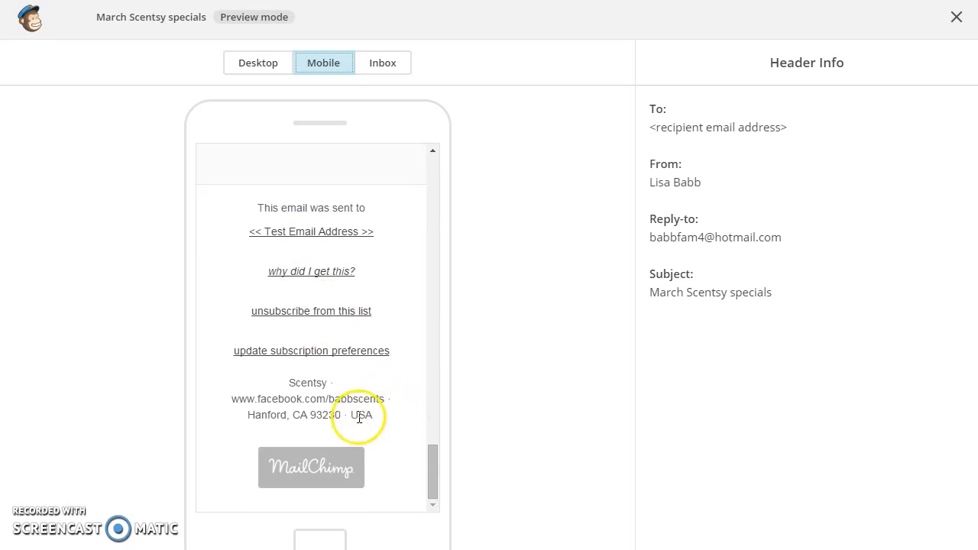
{"action": "scroll", "coordinate": [350, 382], "scroll_direction": "up", "scroll_amount": 10}
{"action": "scroll", "coordinate": [351, 374], "scroll_direction": "up", "scroll_amount": 10}
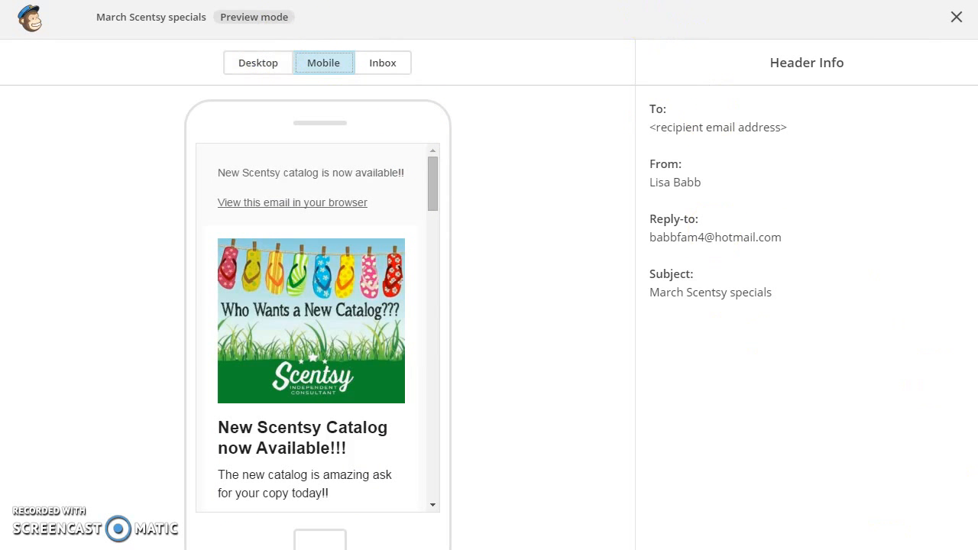
{"action": "left_click_drag", "start_coordinate": [636, 26], "coordinate": [638, 101]}
{"action": "left_click", "coordinate": [955, 12]}
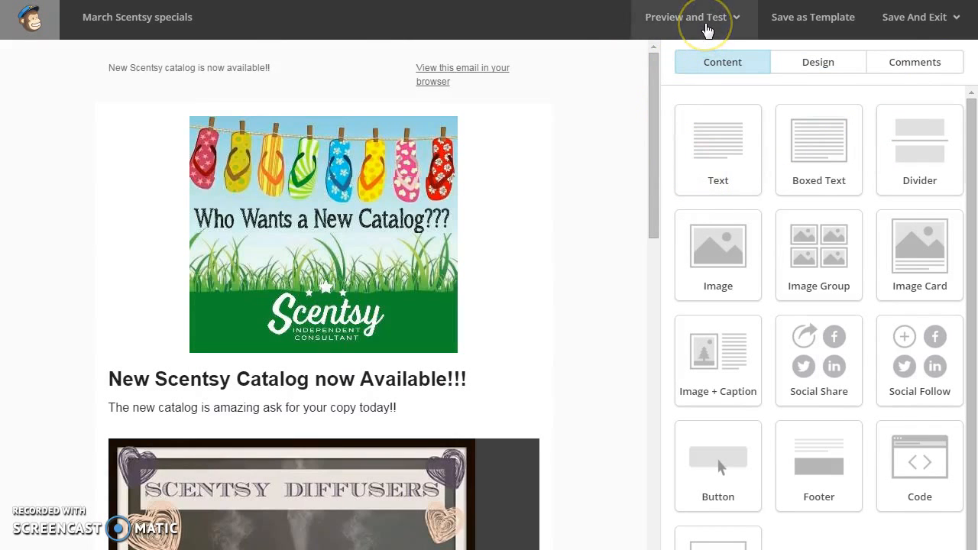
Step: Go to the campaign's confirmation page, open its schedule setup and set the delivery date to March 1 2016
{"action": "left_click", "coordinate": [706, 28]}
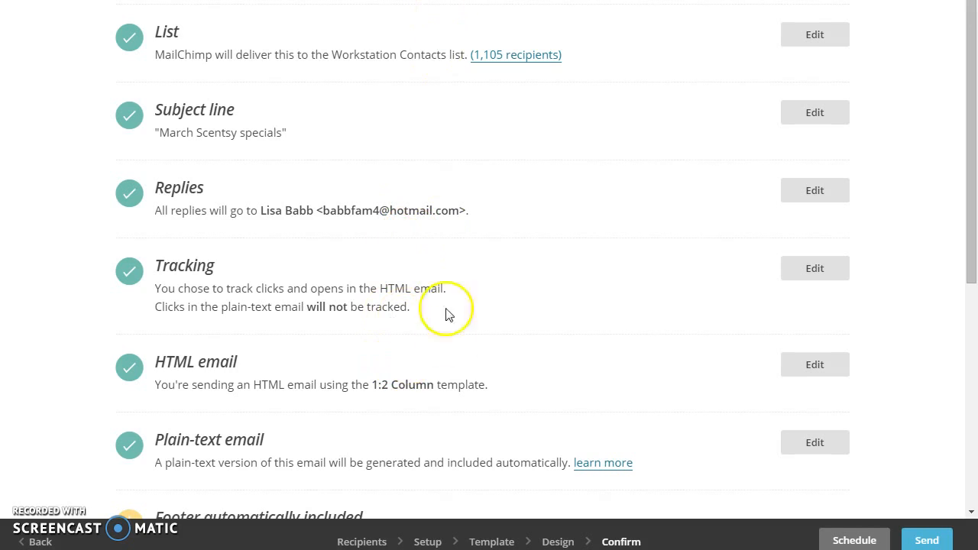
{"action": "scroll", "coordinate": [451, 306], "scroll_direction": "down", "scroll_amount": 2}
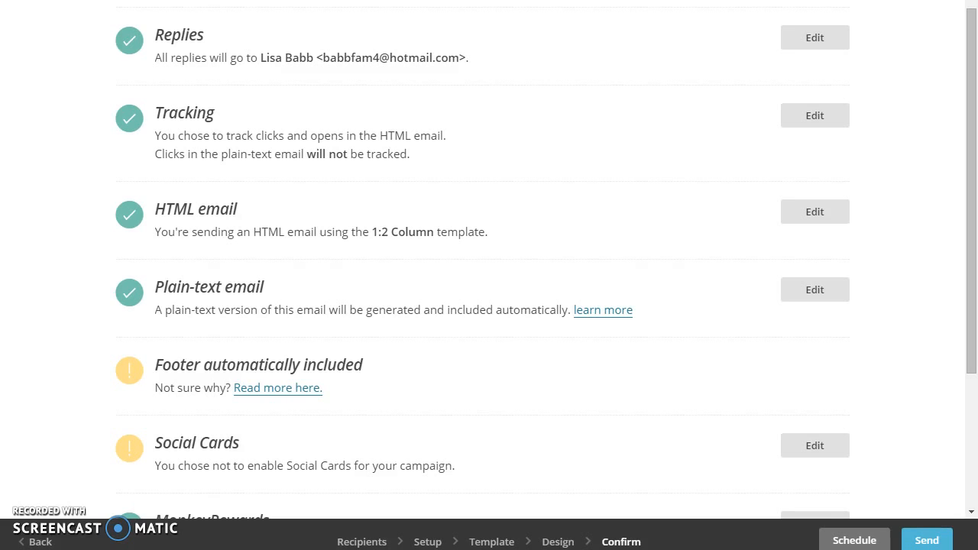
{"action": "left_click", "coordinate": [827, 538]}
{"action": "scroll", "coordinate": [527, 100], "scroll_direction": "down", "scroll_amount": 7}
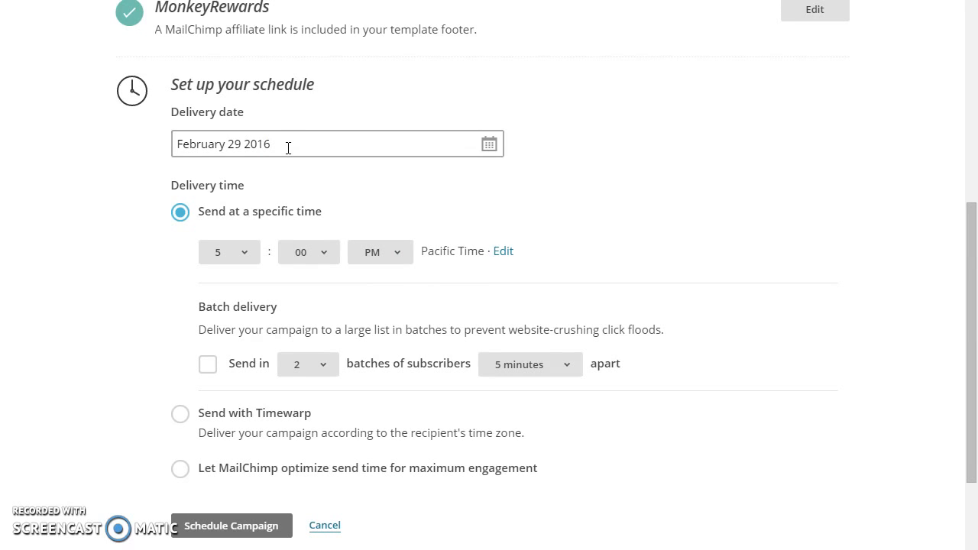
{"action": "left_click", "coordinate": [489, 143]}
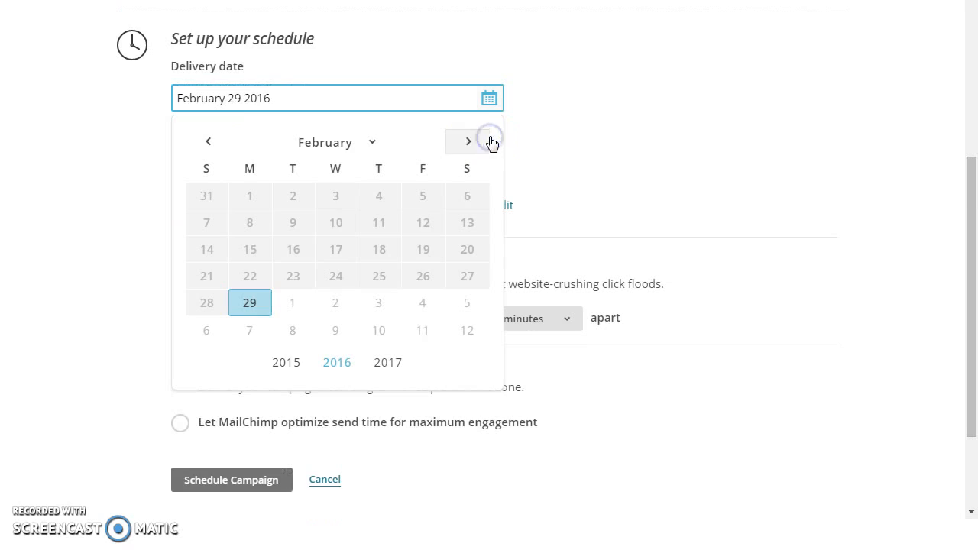
{"action": "left_click", "coordinate": [294, 304]}
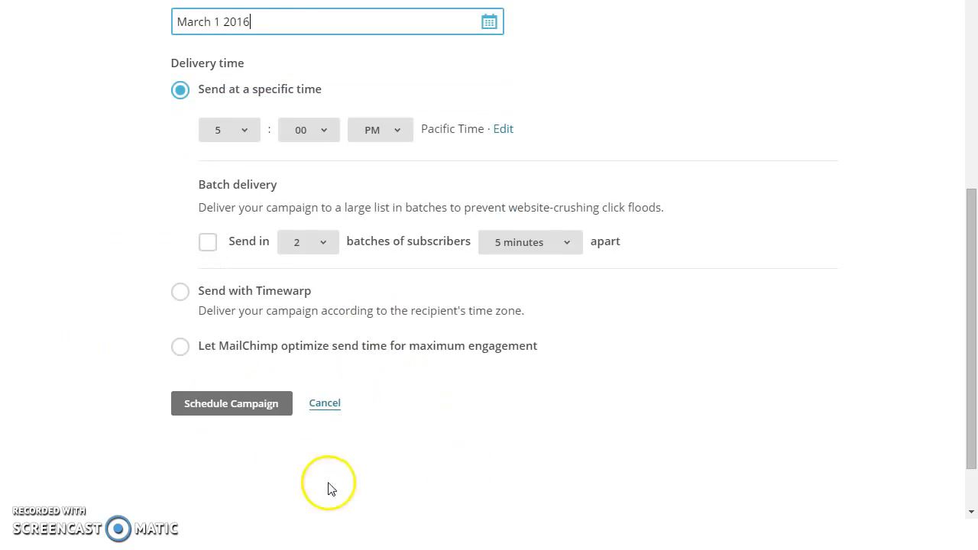
Step: Recheck the campaign's confirmation checklist, return to the email design and look over its content
{"action": "scroll", "coordinate": [350, 343], "scroll_direction": "up", "scroll_amount": 9}
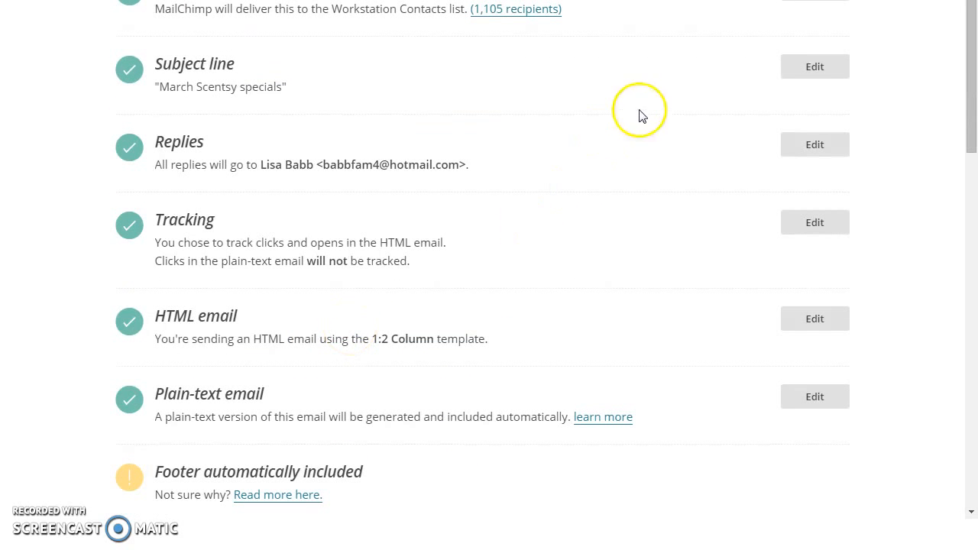
{"action": "scroll", "coordinate": [596, 69], "scroll_direction": "up", "scroll_amount": 2}
{"action": "scroll", "coordinate": [595, 11], "scroll_direction": "up", "scroll_amount": 1}
{"action": "scroll", "coordinate": [596, 12], "scroll_direction": "down", "scroll_amount": 1}
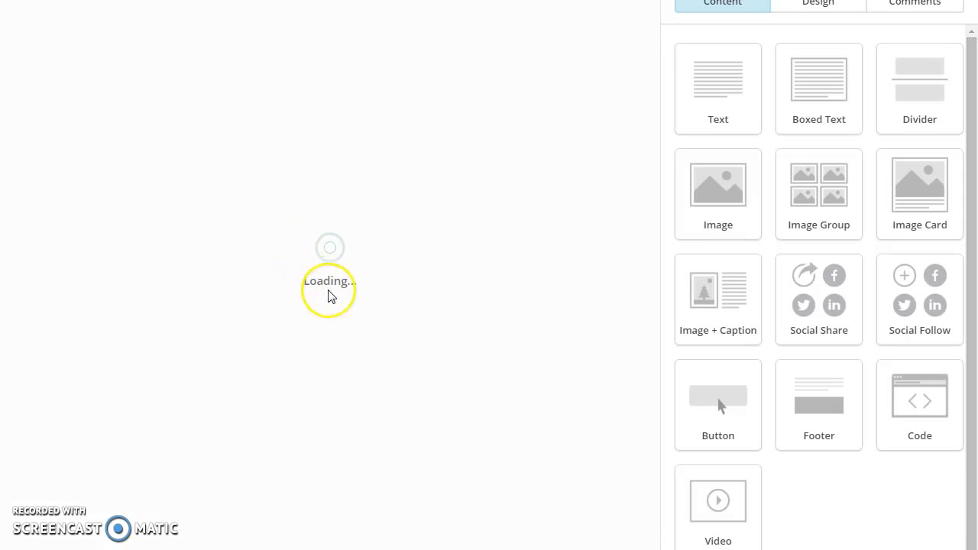
{"action": "scroll", "coordinate": [350, 312], "scroll_direction": "down", "scroll_amount": 5}
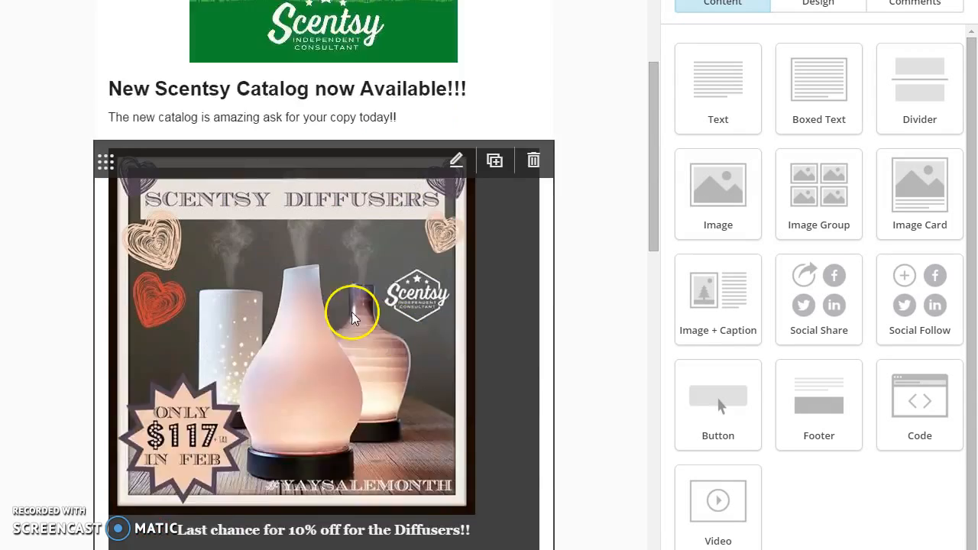
{"action": "scroll", "coordinate": [443, 325], "scroll_direction": "up", "scroll_amount": 5}
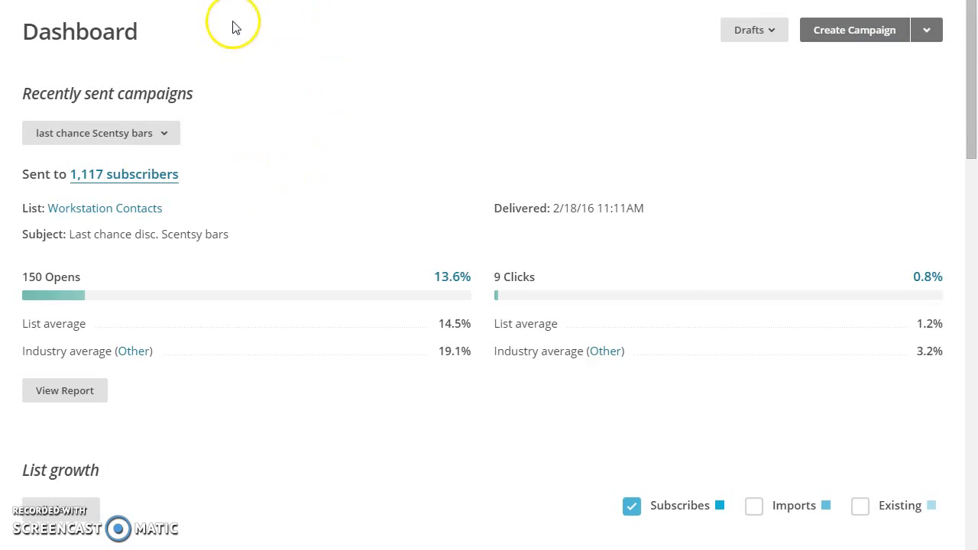
Step: Go to the campaigns list and open the March Scentsy specials draft for editing
{"action": "left_click", "coordinate": [109, 33]}
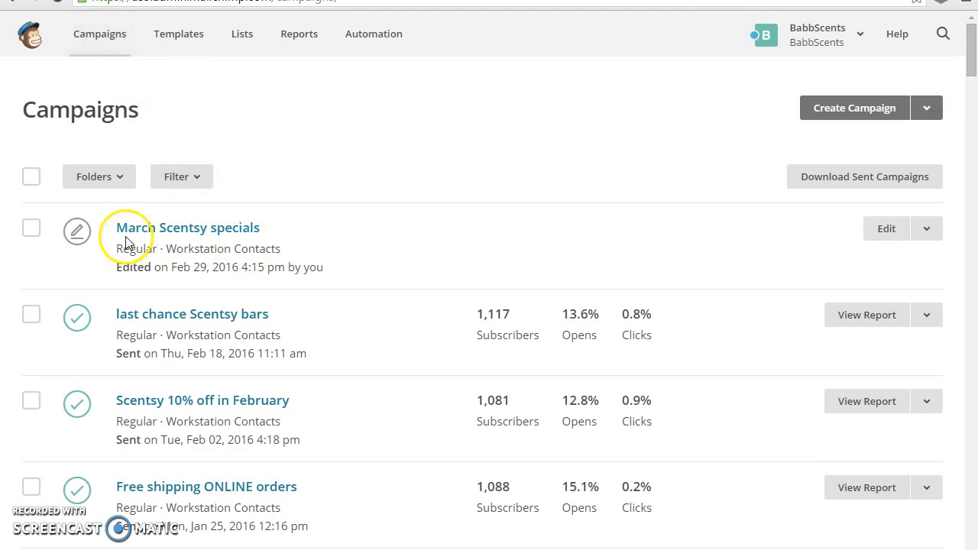
{"action": "left_click", "coordinate": [927, 228]}
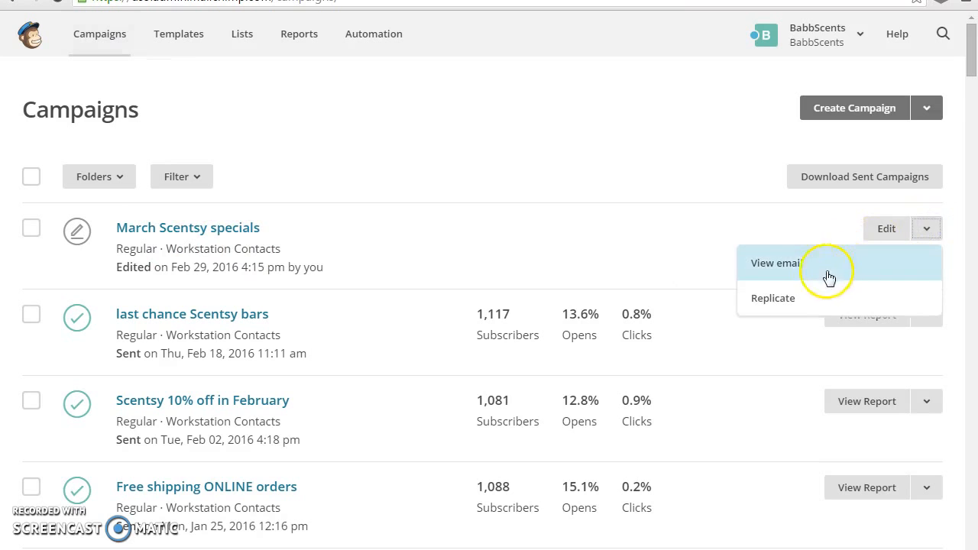
{"action": "left_click", "coordinate": [890, 228]}
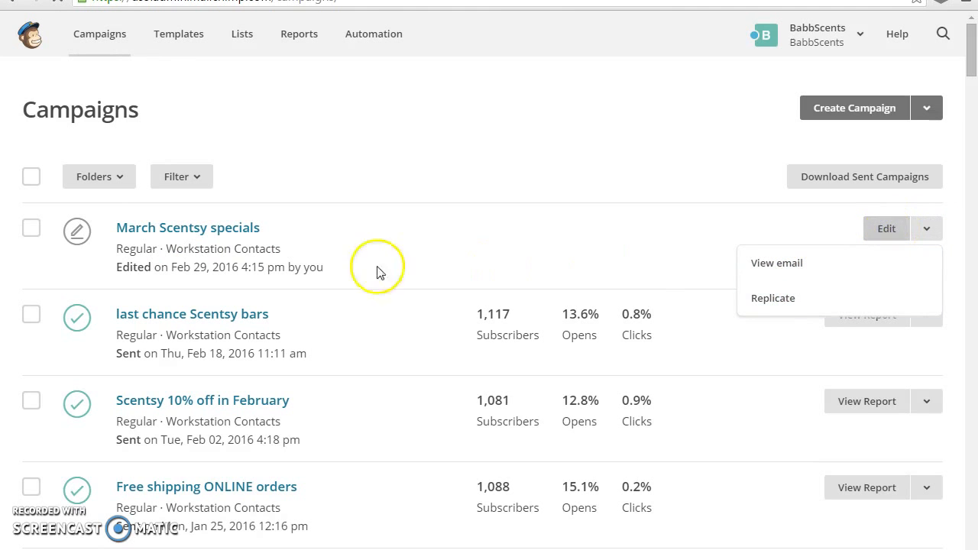
{"action": "left_click", "coordinate": [29, 226]}
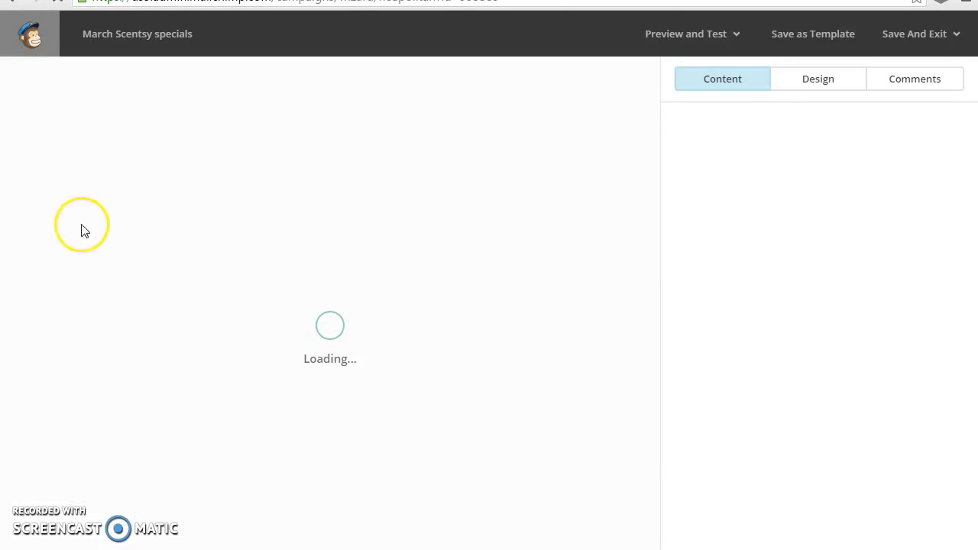
Step: Leave the draft's editor for the campaigns list and open the sent campaign "last chance Scentsy bars"
{"action": "left_click", "coordinate": [29, 37]}
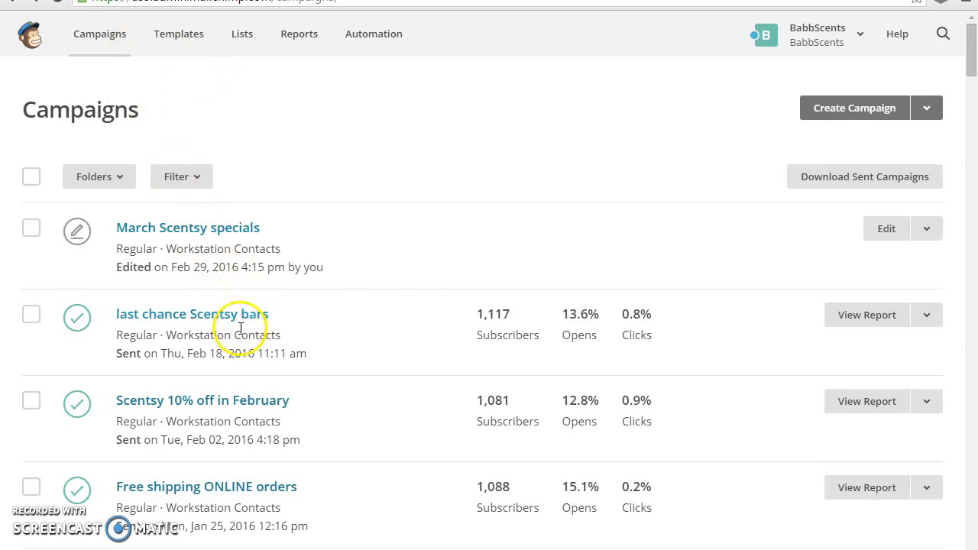
{"action": "scroll", "coordinate": [229, 283], "scroll_direction": "down", "scroll_amount": 1}
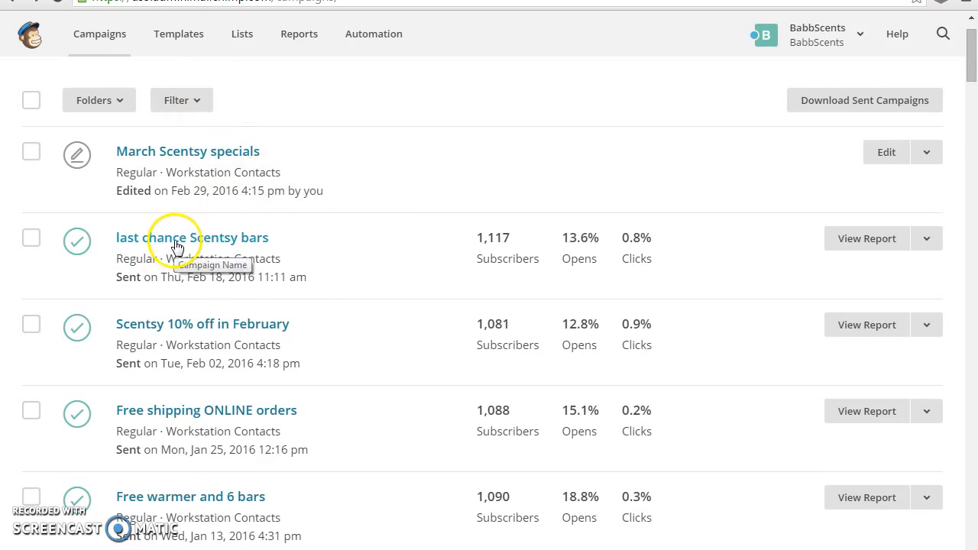
{"action": "left_click", "coordinate": [223, 243]}
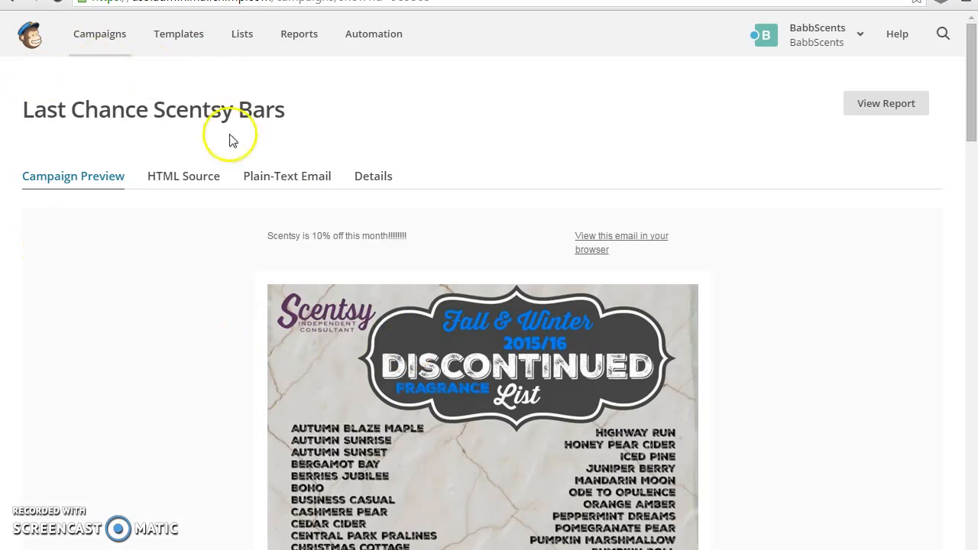
Step: Look through the whole preview of the last chance Scentsy bars newsletter, including its images, buttons and order links, and return to the campaigns list
{"action": "scroll", "coordinate": [244, 130], "scroll_direction": "down", "scroll_amount": 1}
{"action": "left_click_drag", "start_coordinate": [969, 131], "coordinate": [969, 190]}
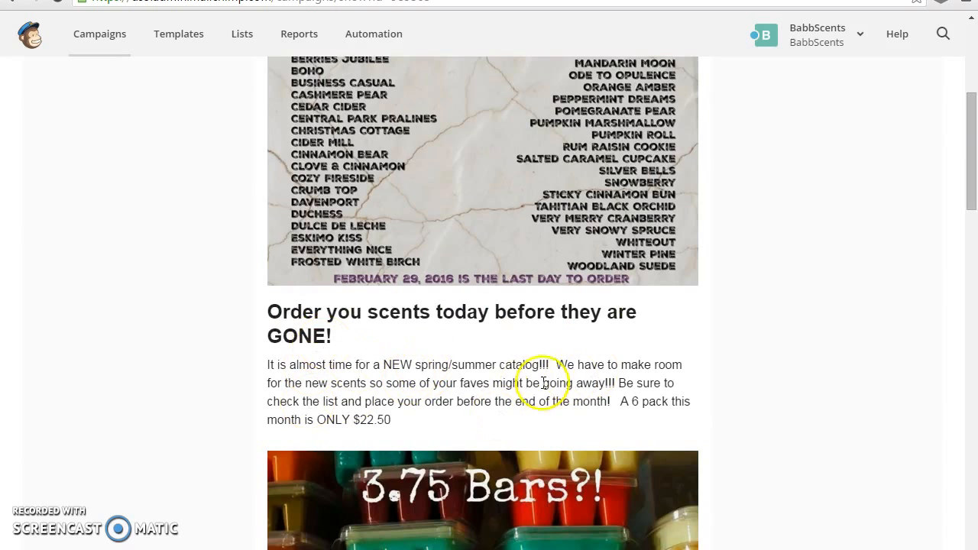
{"action": "left_click_drag", "start_coordinate": [971, 187], "coordinate": [974, 210]}
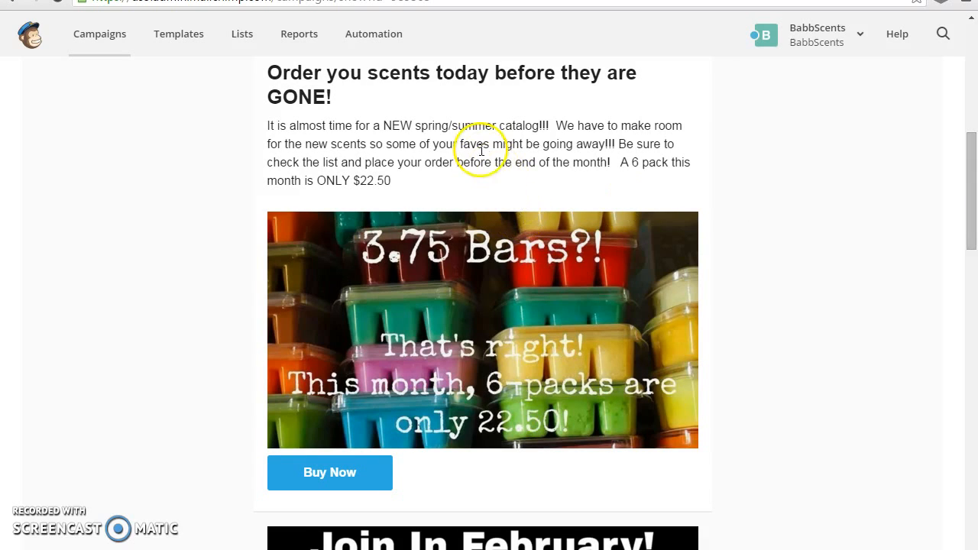
{"action": "scroll", "coordinate": [974, 193], "scroll_direction": "down", "scroll_amount": 4}
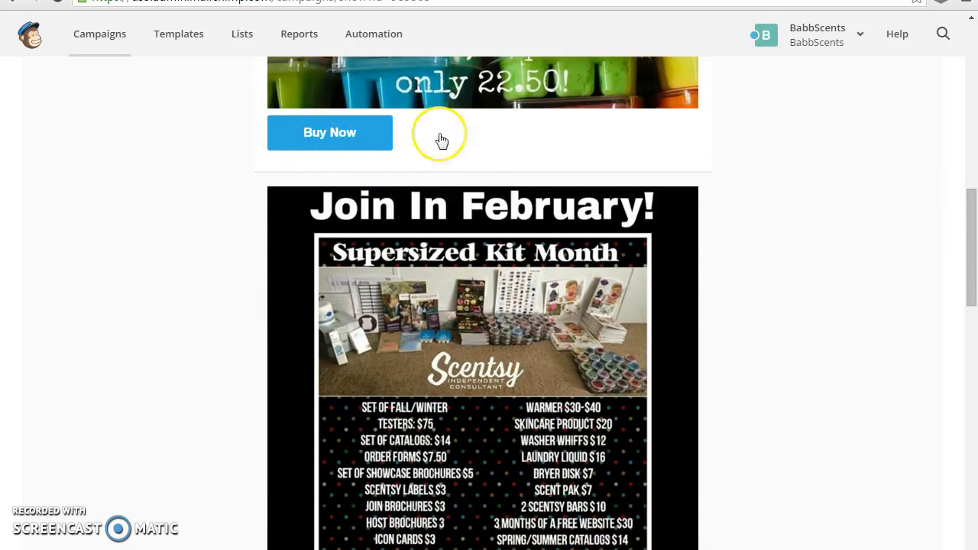
{"action": "left_click_drag", "start_coordinate": [973, 214], "coordinate": [972, 255]}
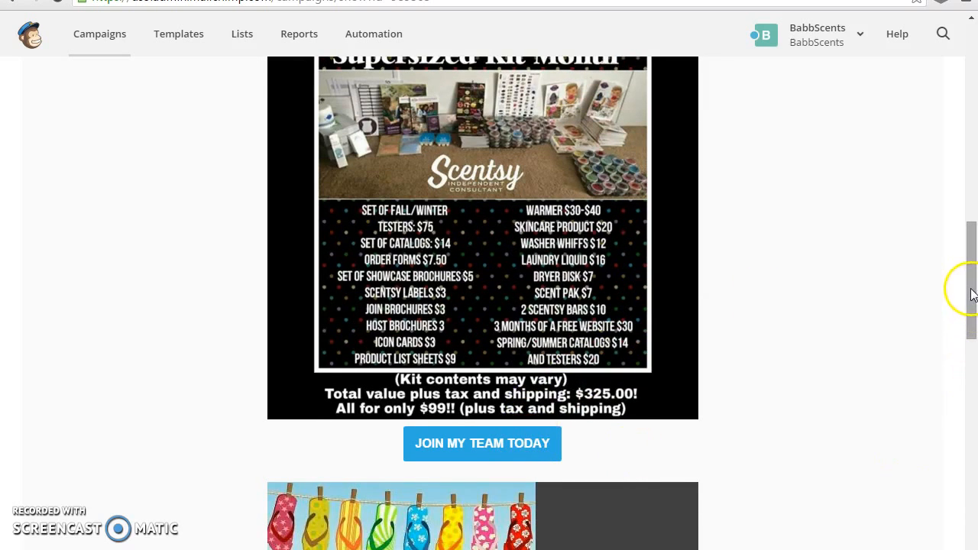
{"action": "left_click_drag", "start_coordinate": [972, 319], "coordinate": [973, 404]}
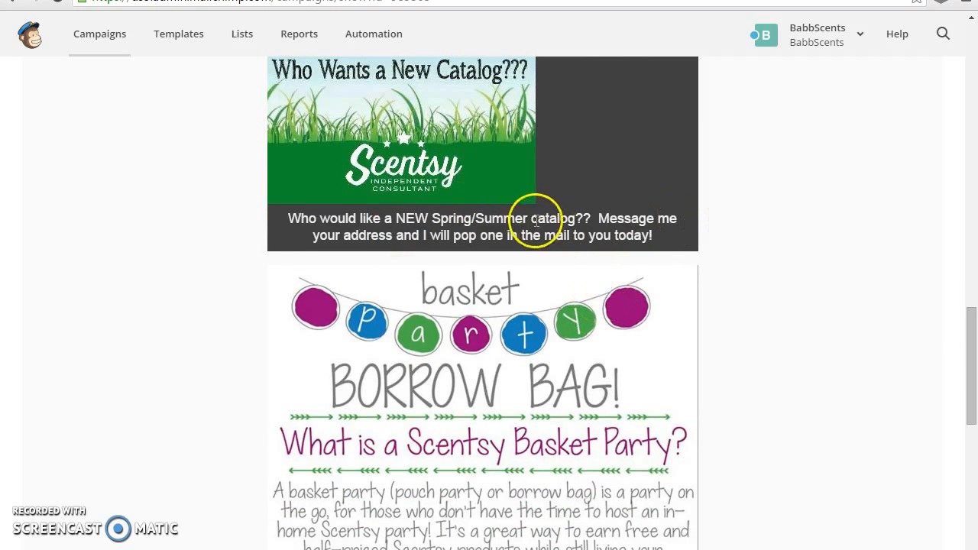
{"action": "left_click_drag", "start_coordinate": [967, 338], "coordinate": [974, 500]}
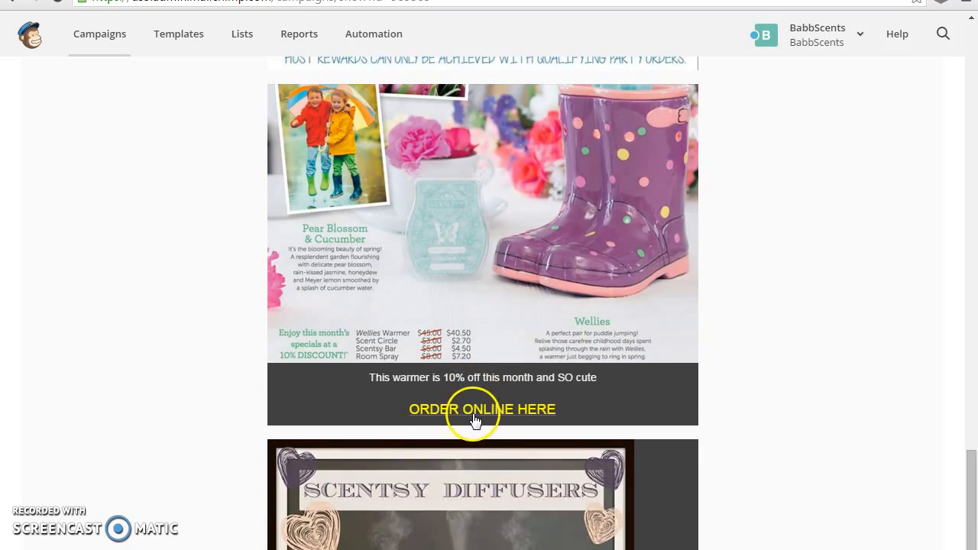
{"action": "left_click_drag", "start_coordinate": [968, 459], "coordinate": [973, 528]}
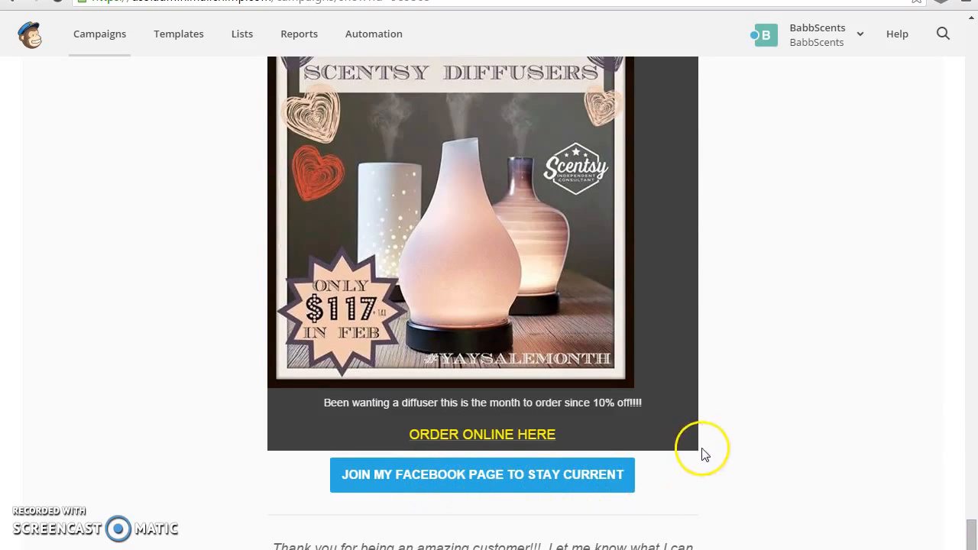
{"action": "scroll", "coordinate": [703, 453], "scroll_direction": "down", "scroll_amount": 5}
{"action": "scroll", "coordinate": [688, 428], "scroll_direction": "up", "scroll_amount": 18}
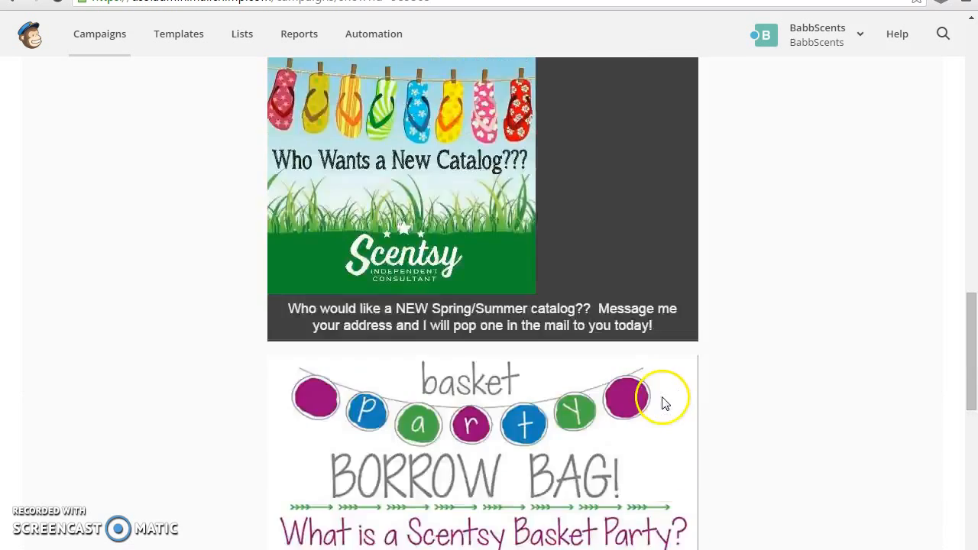
{"action": "scroll", "coordinate": [663, 404], "scroll_direction": "up", "scroll_amount": 6}
{"action": "left_click", "coordinate": [12, 2]}
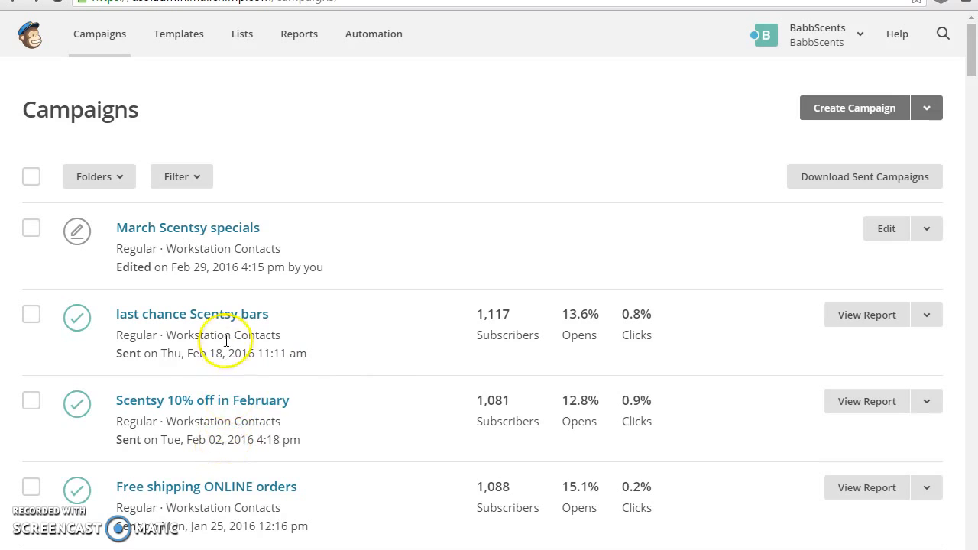
Step: Open the sent campaign "Scentsy 10% off in February", review its layout, links and footer, and return to the campaigns list
{"action": "left_click", "coordinate": [214, 411]}
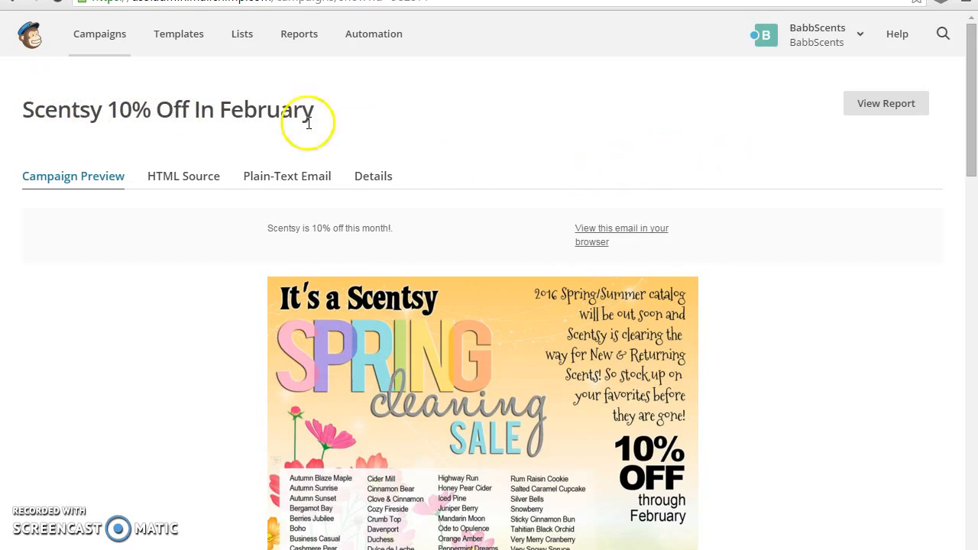
{"action": "scroll", "coordinate": [664, 207], "scroll_direction": "down", "scroll_amount": 1}
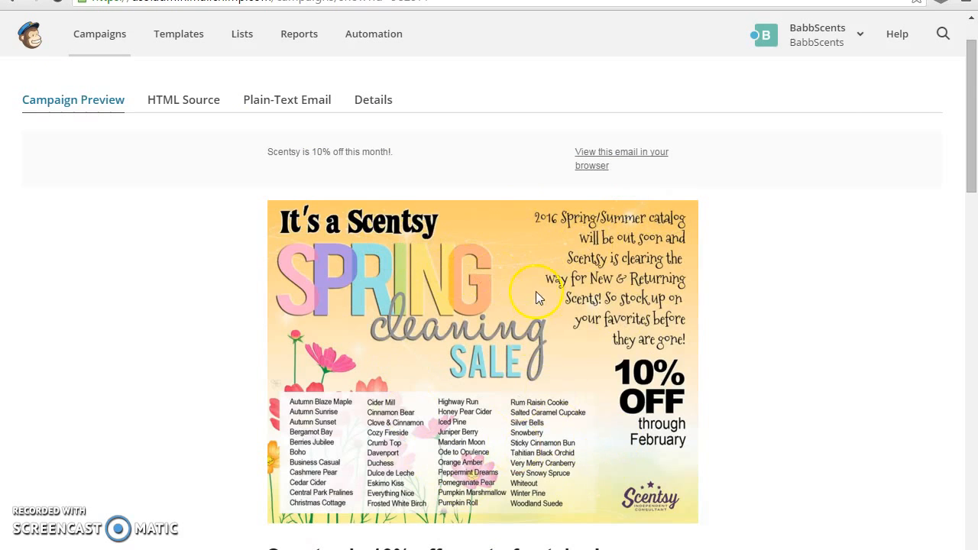
{"action": "scroll", "coordinate": [550, 314], "scroll_direction": "down", "scroll_amount": 5}
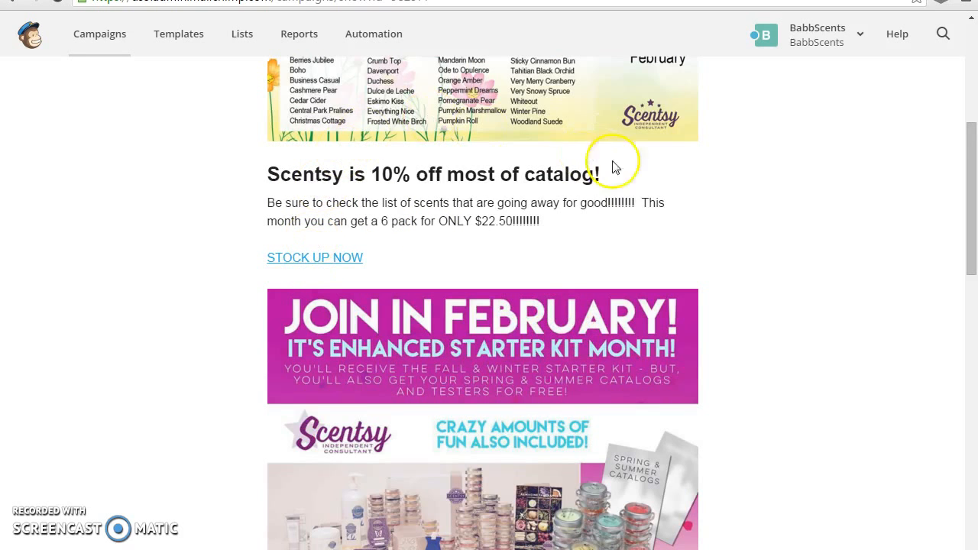
{"action": "scroll", "coordinate": [458, 237], "scroll_direction": "down", "scroll_amount": 3}
{"action": "scroll", "coordinate": [519, 260], "scroll_direction": "down", "scroll_amount": 2}
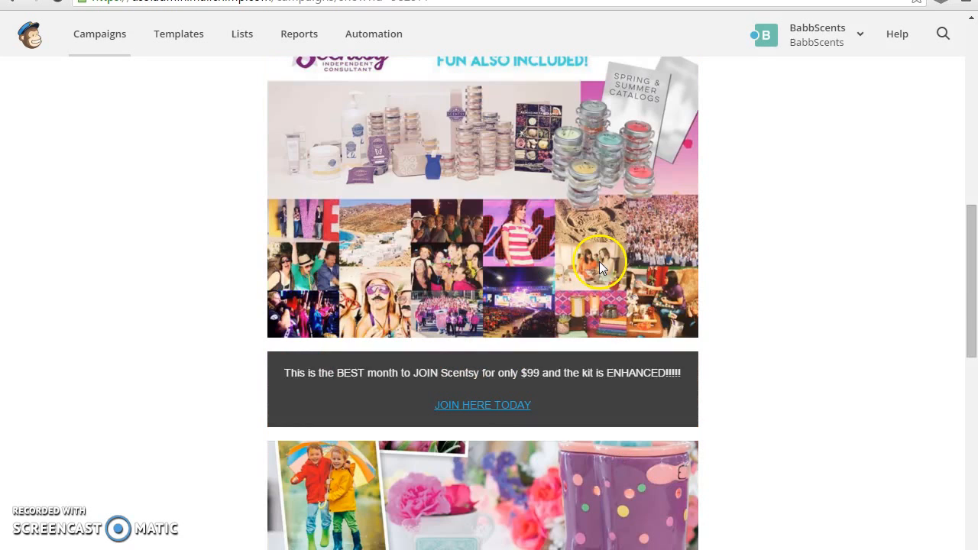
{"action": "scroll", "coordinate": [598, 375], "scroll_direction": "down", "scroll_amount": 7}
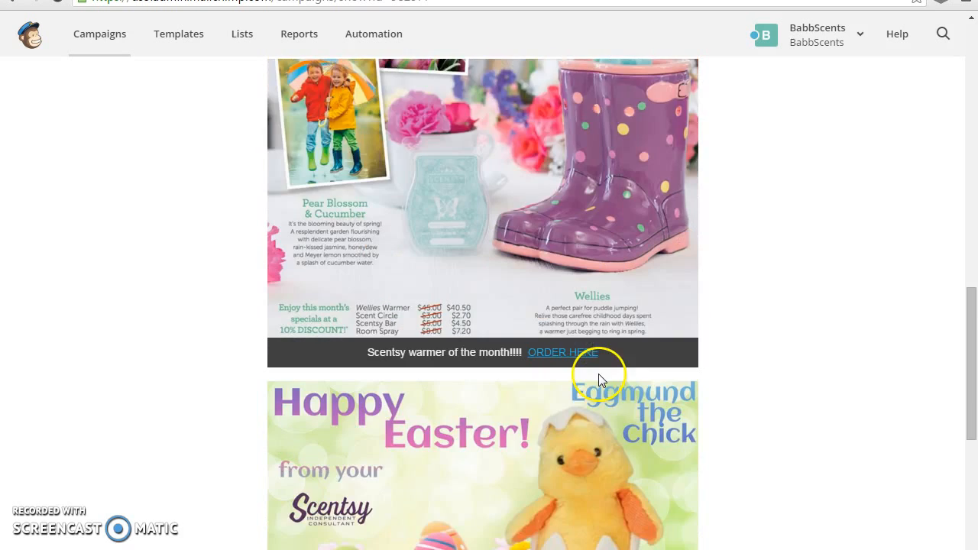
{"action": "scroll", "coordinate": [559, 275], "scroll_direction": "up", "scroll_amount": 3}
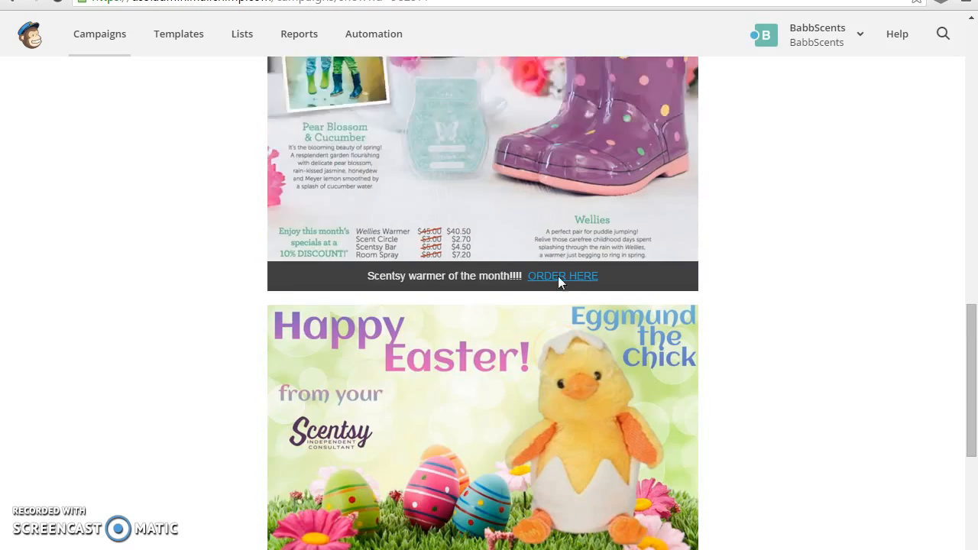
{"action": "scroll", "coordinate": [547, 335], "scroll_direction": "down", "scroll_amount": 3}
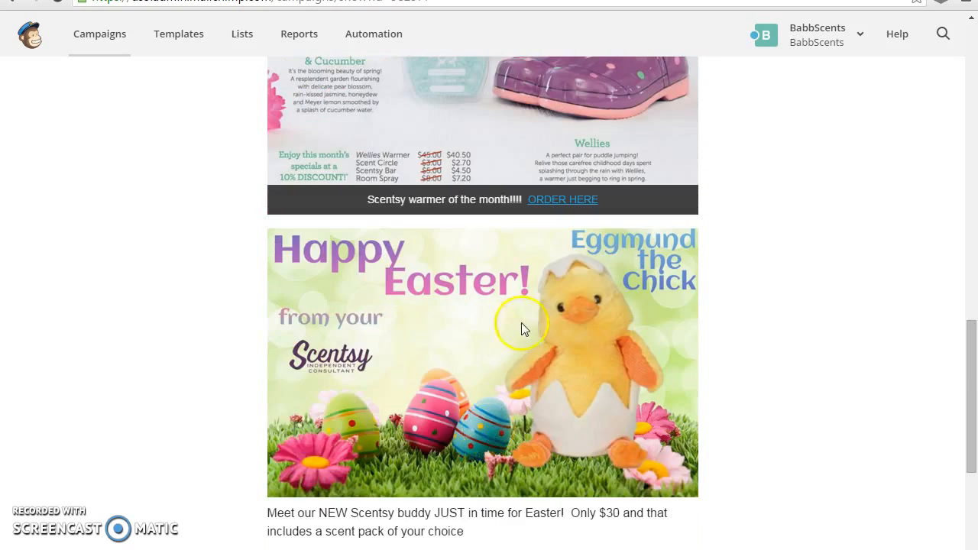
{"action": "scroll", "coordinate": [524, 327], "scroll_direction": "down", "scroll_amount": 6}
{"action": "scroll", "coordinate": [459, 267], "scroll_direction": "down", "scroll_amount": 3}
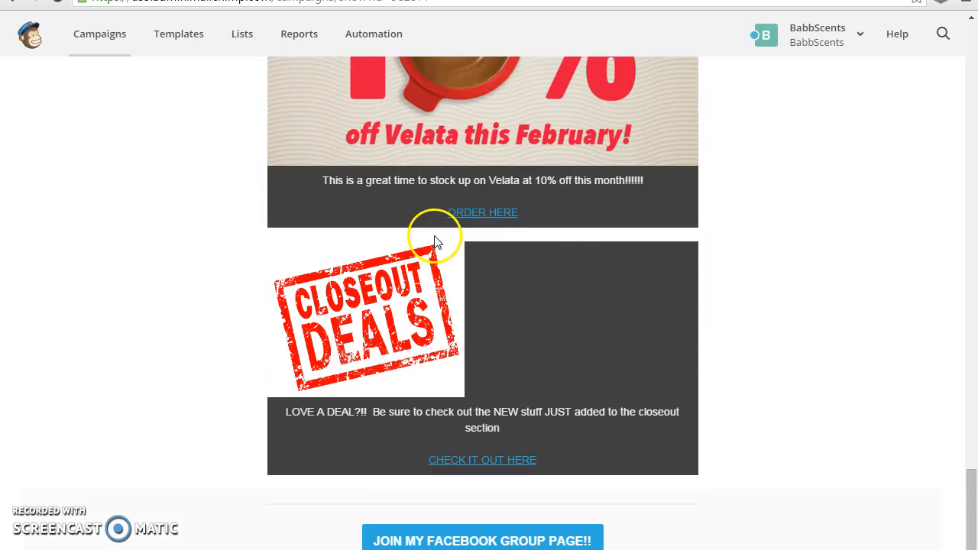
{"action": "scroll", "coordinate": [513, 249], "scroll_direction": "down", "scroll_amount": 2}
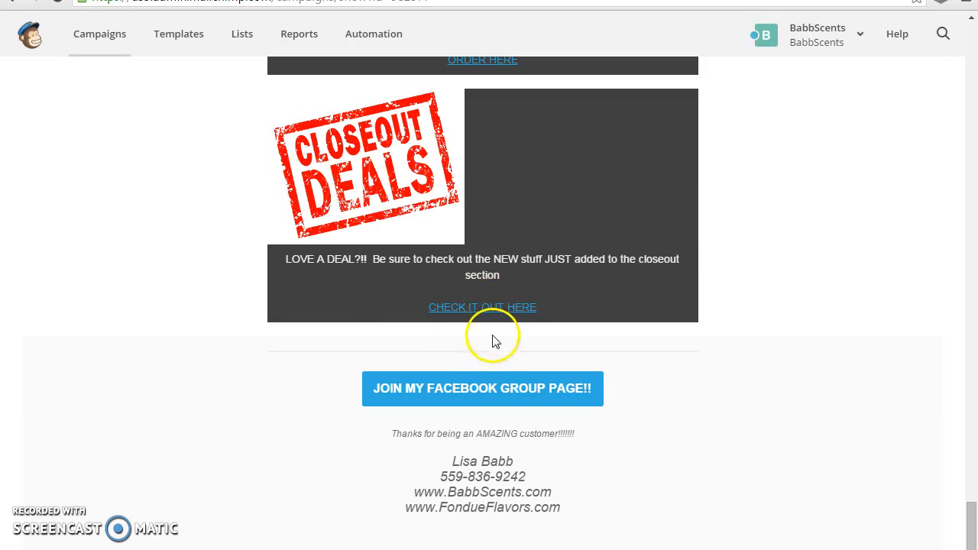
{"action": "scroll", "coordinate": [500, 319], "scroll_direction": "up", "scroll_amount": 15}
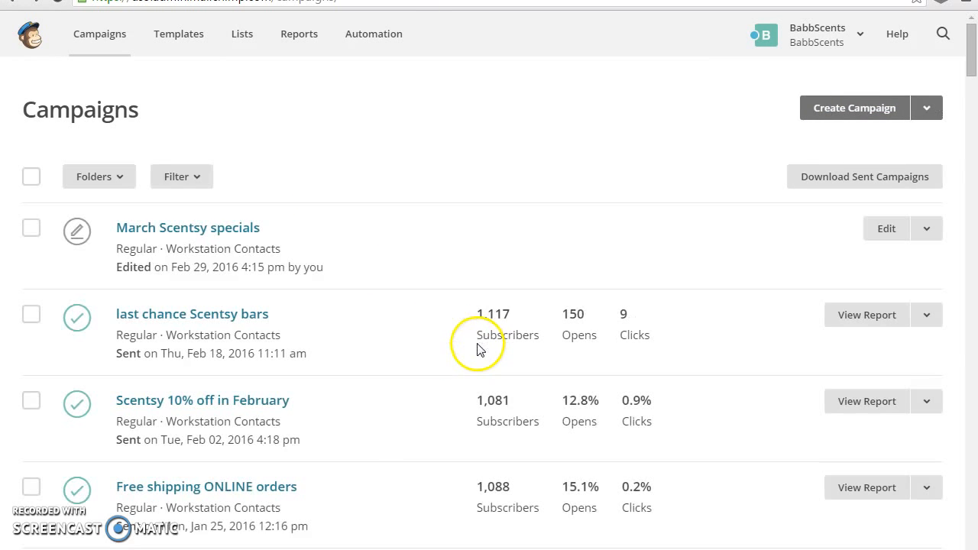
Step: Open the sent campaign "Free shipping ONLINE orders", read its ordering steps, images and footer, and return to the campaigns list
{"action": "scroll", "coordinate": [355, 366], "scroll_direction": "down", "scroll_amount": 1}
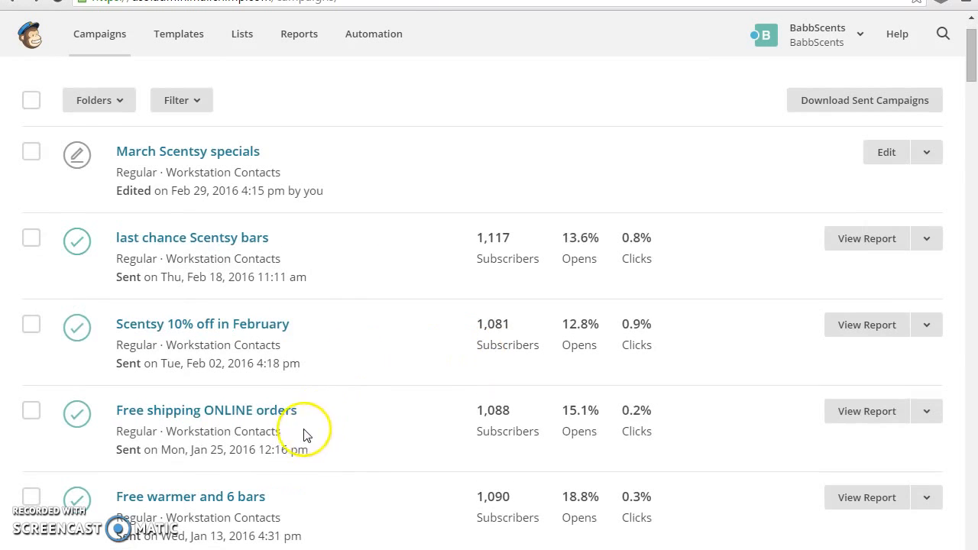
{"action": "left_click", "coordinate": [226, 416]}
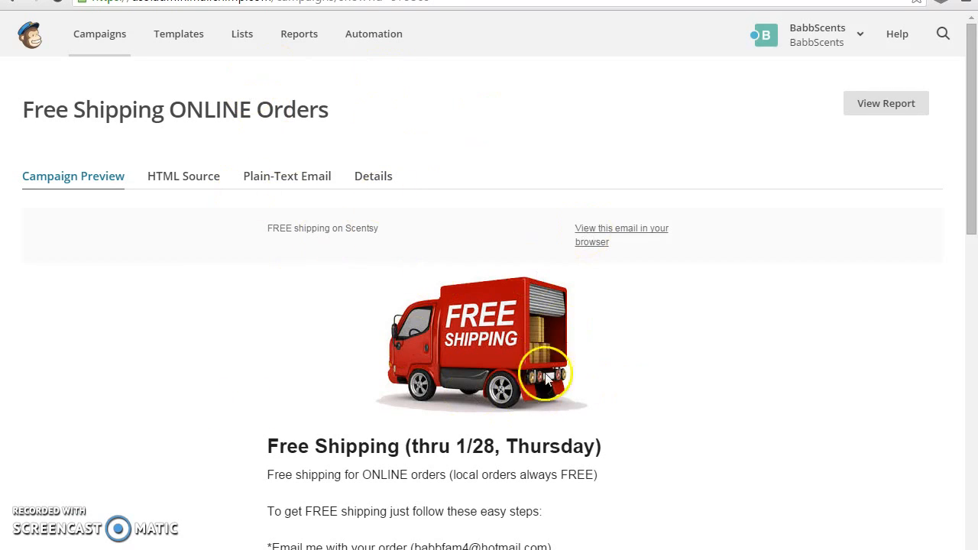
{"action": "scroll", "coordinate": [421, 324], "scroll_direction": "down", "scroll_amount": 1}
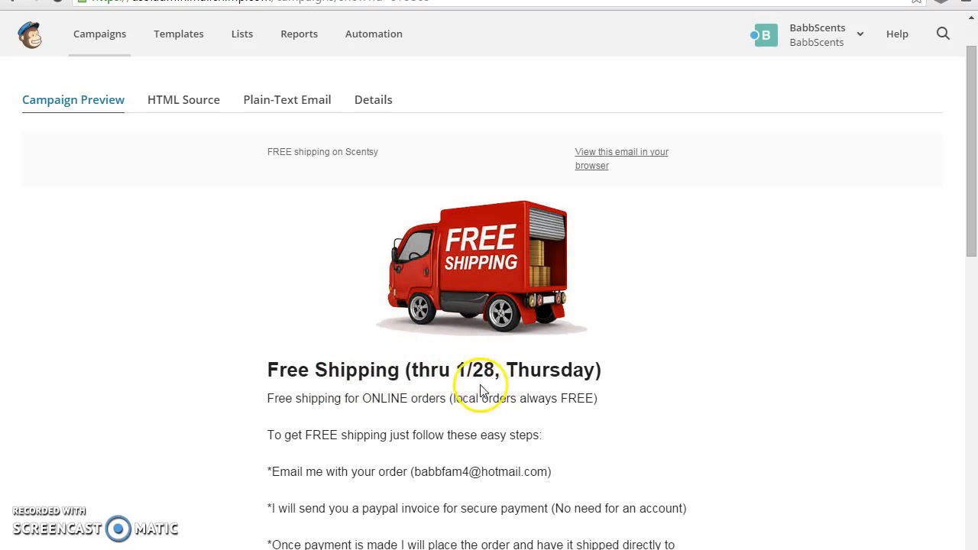
{"action": "scroll", "coordinate": [565, 367], "scroll_direction": "down", "scroll_amount": 2}
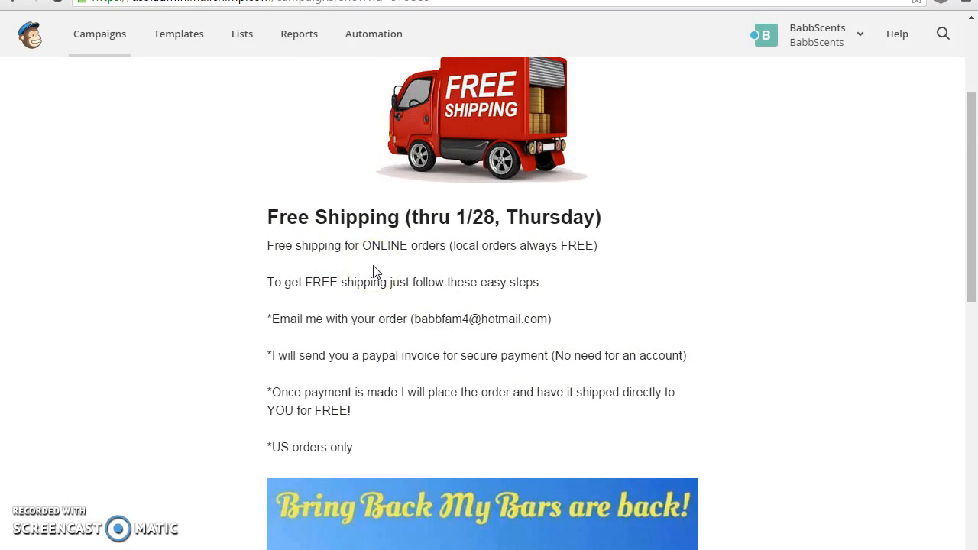
{"action": "scroll", "coordinate": [376, 272], "scroll_direction": "down", "scroll_amount": 2}
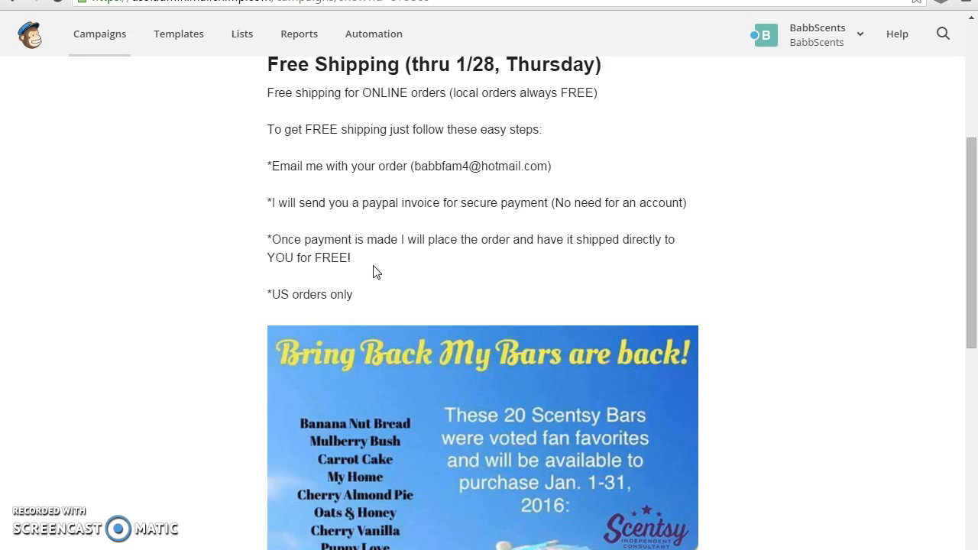
{"action": "scroll", "coordinate": [564, 236], "scroll_direction": "down", "scroll_amount": 6}
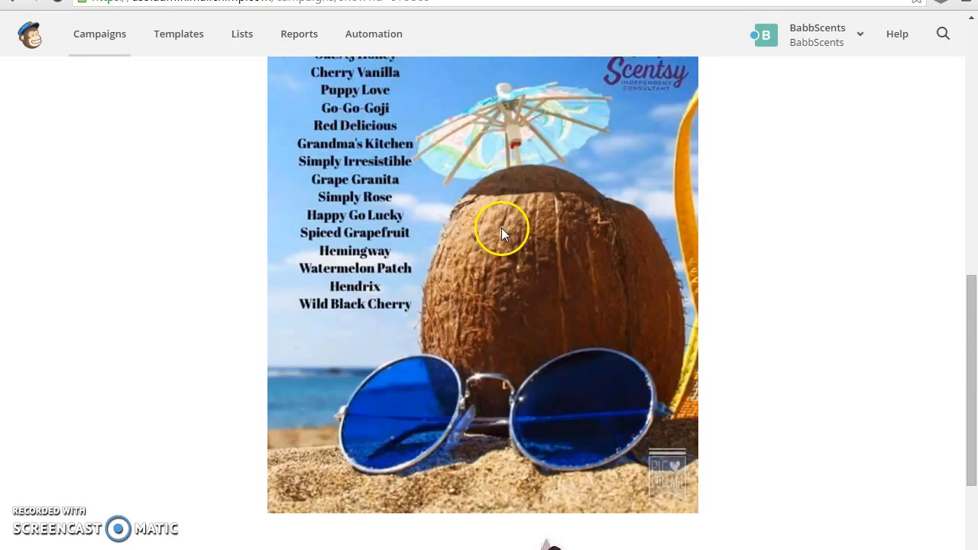
{"action": "scroll", "coordinate": [437, 245], "scroll_direction": "up", "scroll_amount": 4}
{"action": "scroll", "coordinate": [437, 245], "scroll_direction": "down", "scroll_amount": 8}
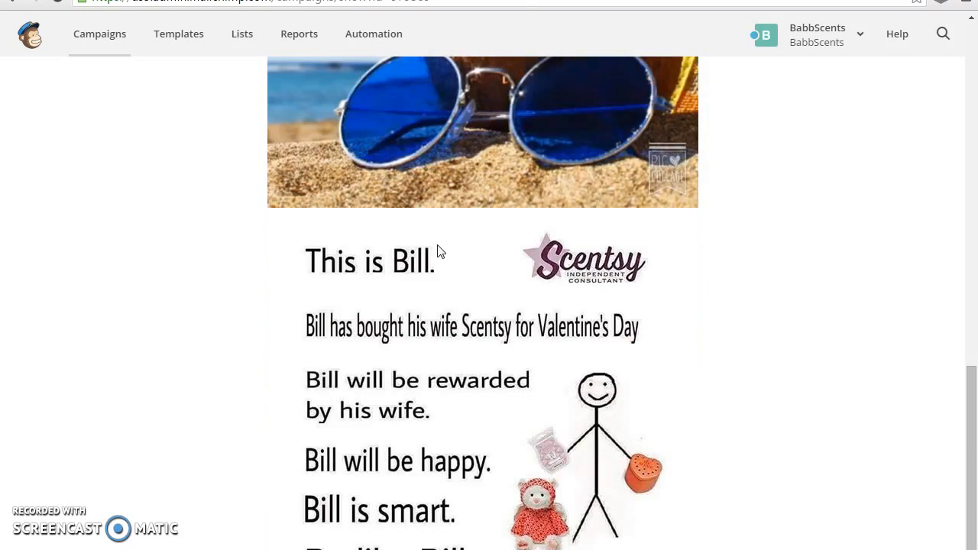
{"action": "scroll", "coordinate": [437, 246], "scroll_direction": "down", "scroll_amount": 4}
{"action": "scroll", "coordinate": [450, 317], "scroll_direction": "down", "scroll_amount": 1}
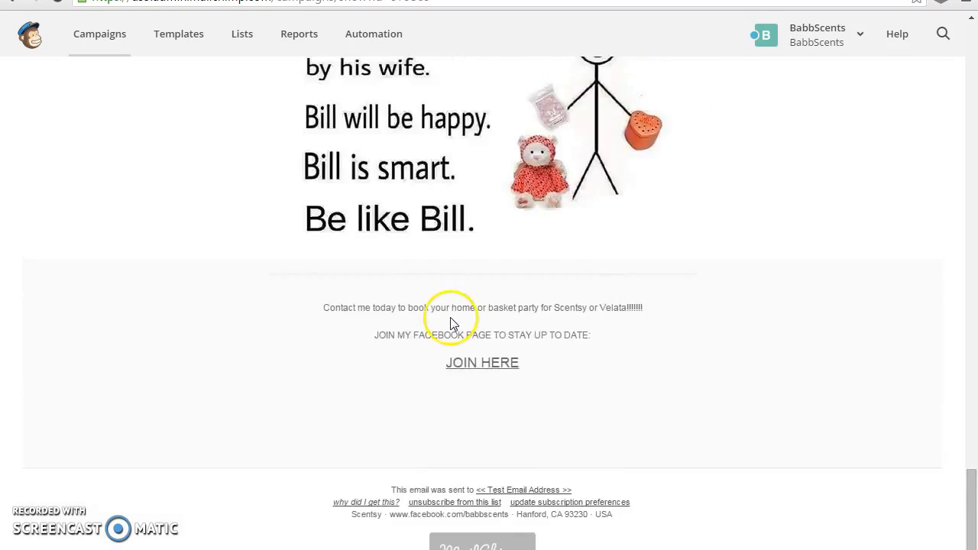
{"action": "scroll", "coordinate": [450, 317], "scroll_direction": "up", "scroll_amount": 13}
{"action": "scroll", "coordinate": [450, 317], "scroll_direction": "up", "scroll_amount": 6}
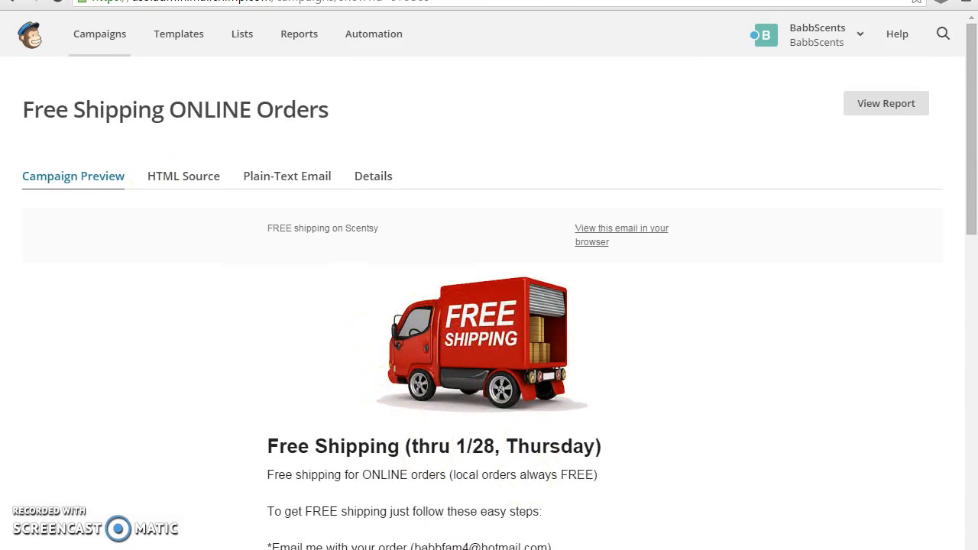
{"action": "left_click", "coordinate": [12, 3]}
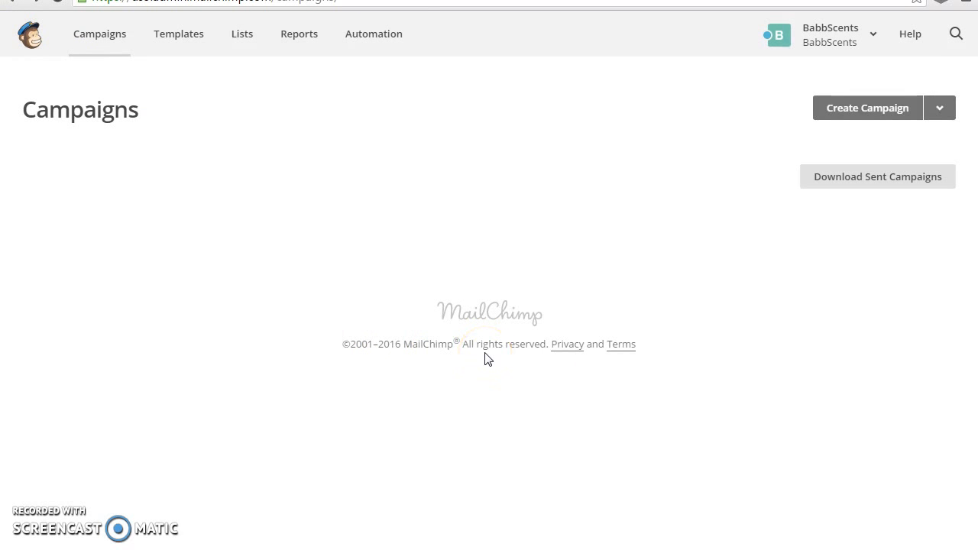
Step: Open the sent campaign "Free warmer and 6 bars", review its referral offer, country table, images and footer, and return to the campaigns list
{"action": "scroll", "coordinate": [454, 355], "scroll_direction": "down", "scroll_amount": 2}
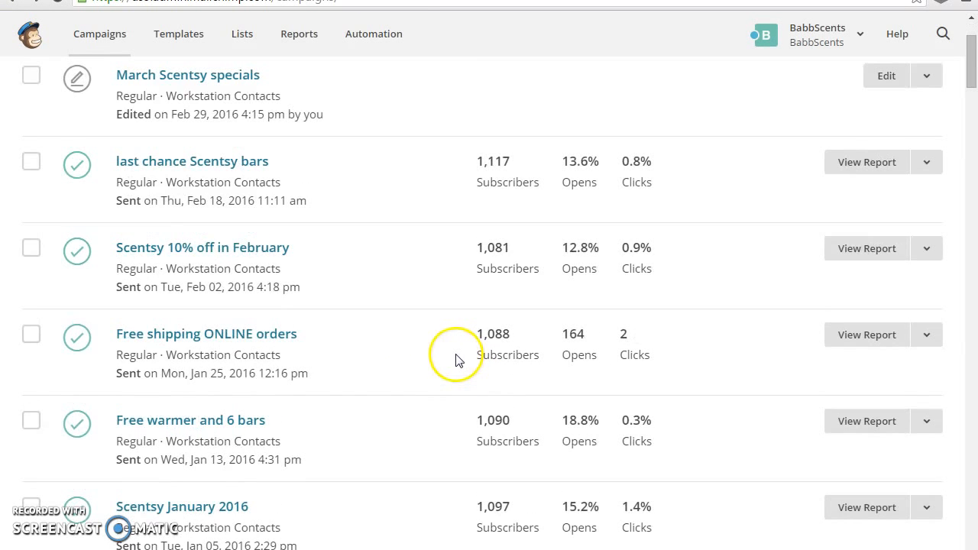
{"action": "left_click", "coordinate": [201, 429]}
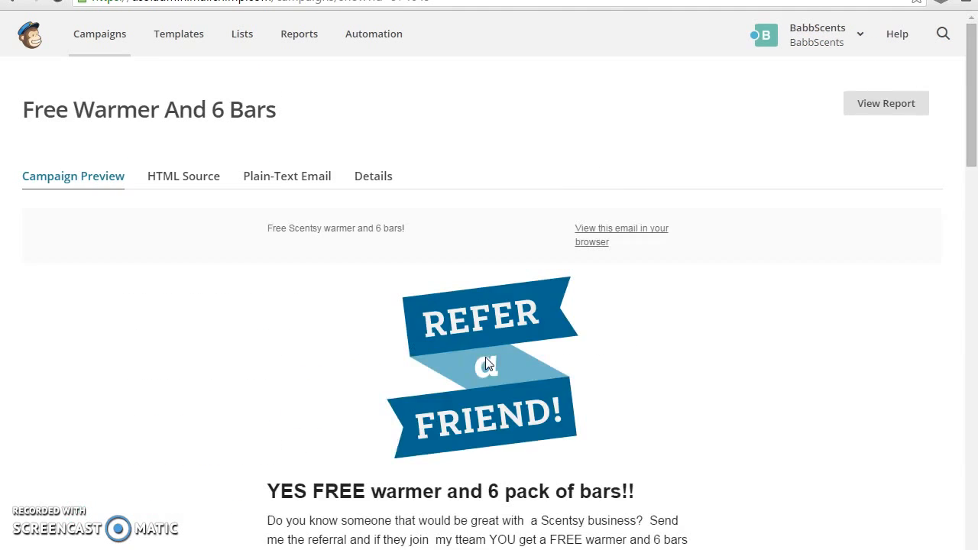
{"action": "scroll", "coordinate": [588, 347], "scroll_direction": "down", "scroll_amount": 1}
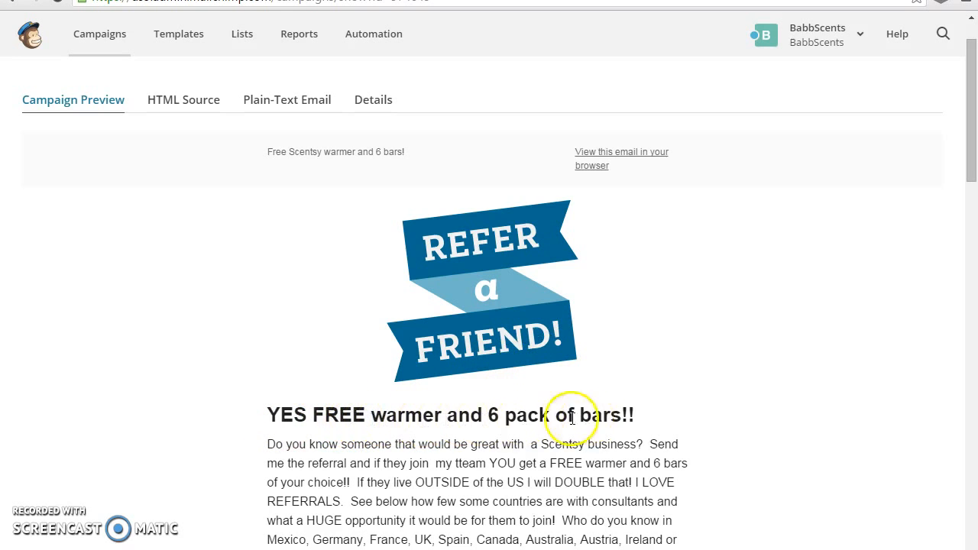
{"action": "scroll", "coordinate": [482, 432], "scroll_direction": "down", "scroll_amount": 2}
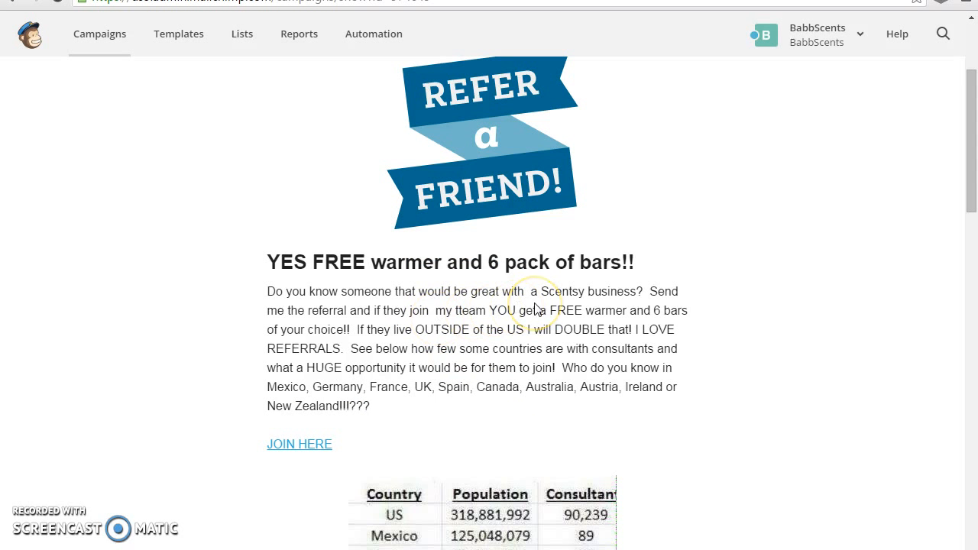
{"action": "scroll", "coordinate": [646, 329], "scroll_direction": "down", "scroll_amount": 4}
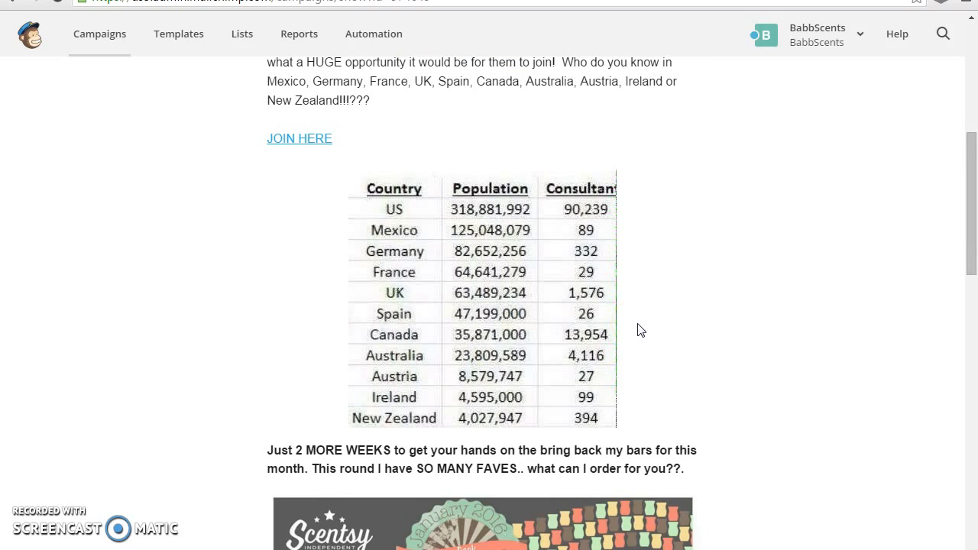
{"action": "scroll", "coordinate": [405, 277], "scroll_direction": "up", "scroll_amount": 2}
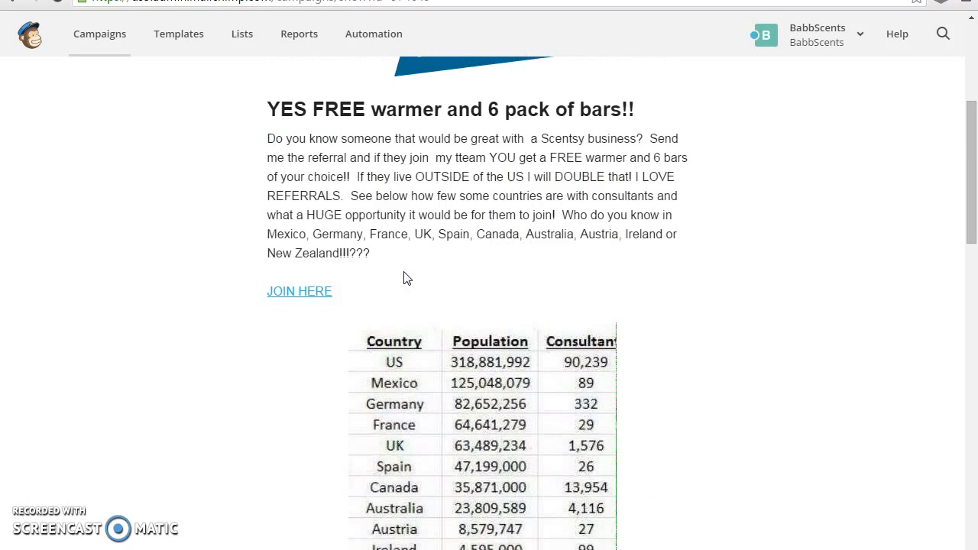
{"action": "scroll", "coordinate": [626, 311], "scroll_direction": "down", "scroll_amount": 3}
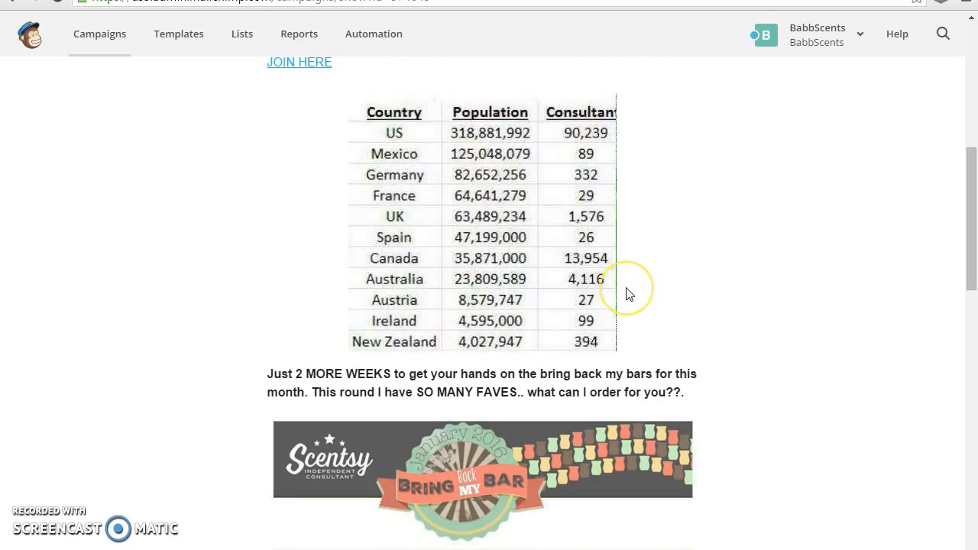
{"action": "scroll", "coordinate": [626, 295], "scroll_direction": "down", "scroll_amount": 1}
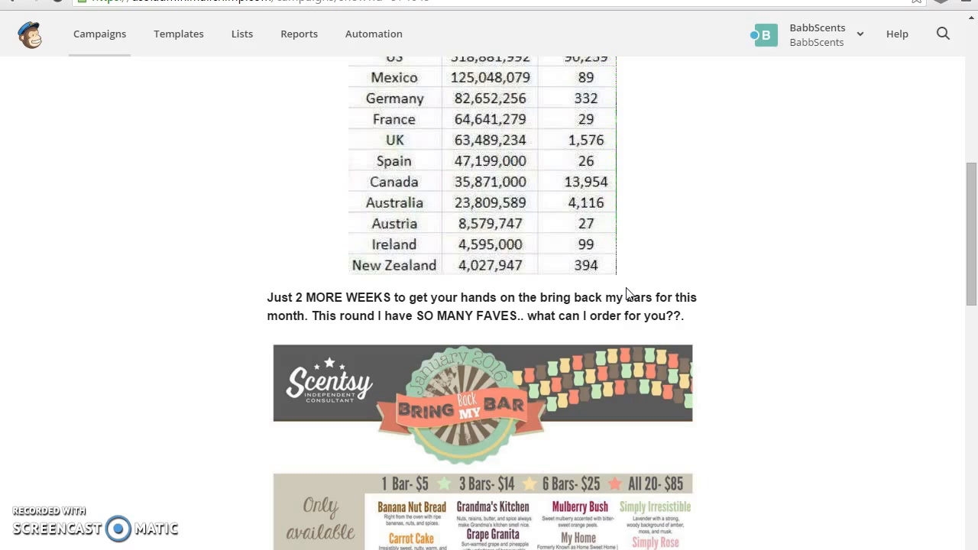
{"action": "scroll", "coordinate": [627, 294], "scroll_direction": "down", "scroll_amount": 10}
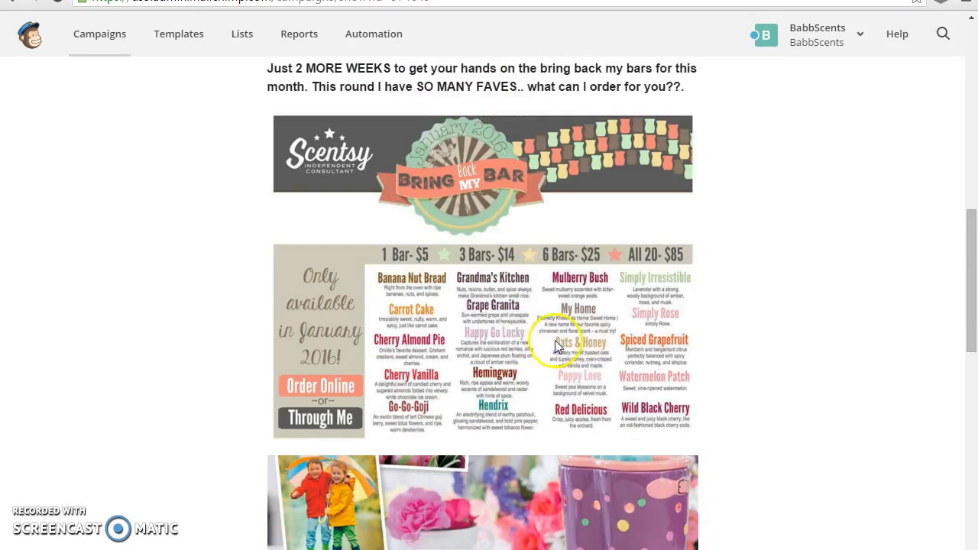
{"action": "scroll", "coordinate": [545, 250], "scroll_direction": "down", "scroll_amount": 12}
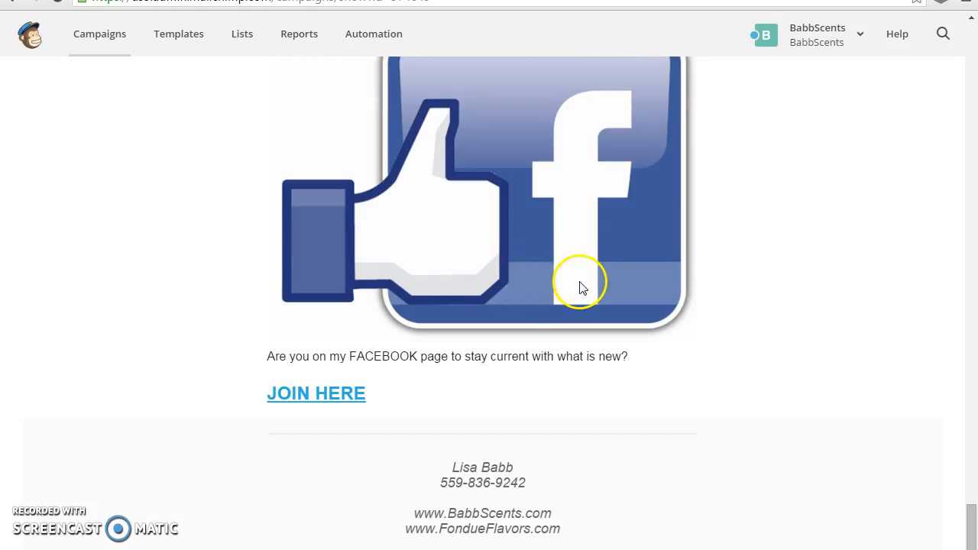
{"action": "scroll", "coordinate": [630, 286], "scroll_direction": "up", "scroll_amount": 20}
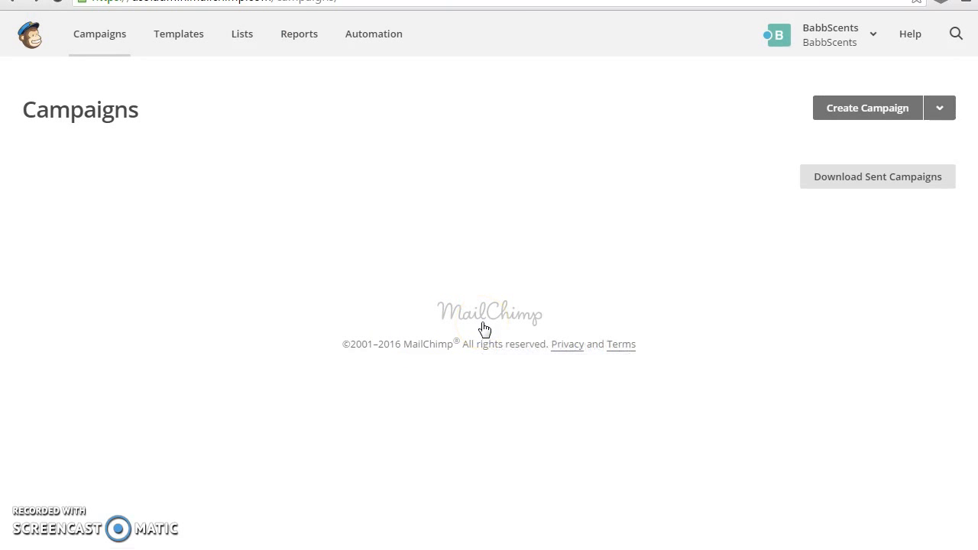
Step: Look through the older sent campaigns in the list, down to the ones from October and November 2015
{"action": "scroll", "coordinate": [481, 327], "scroll_direction": "down", "scroll_amount": 5}
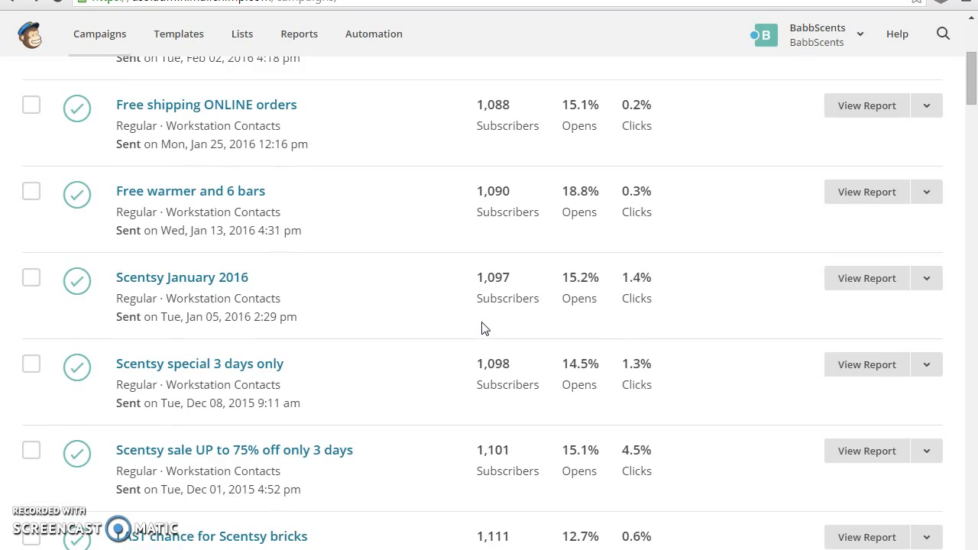
{"action": "scroll", "coordinate": [482, 327], "scroll_direction": "down", "scroll_amount": 1}
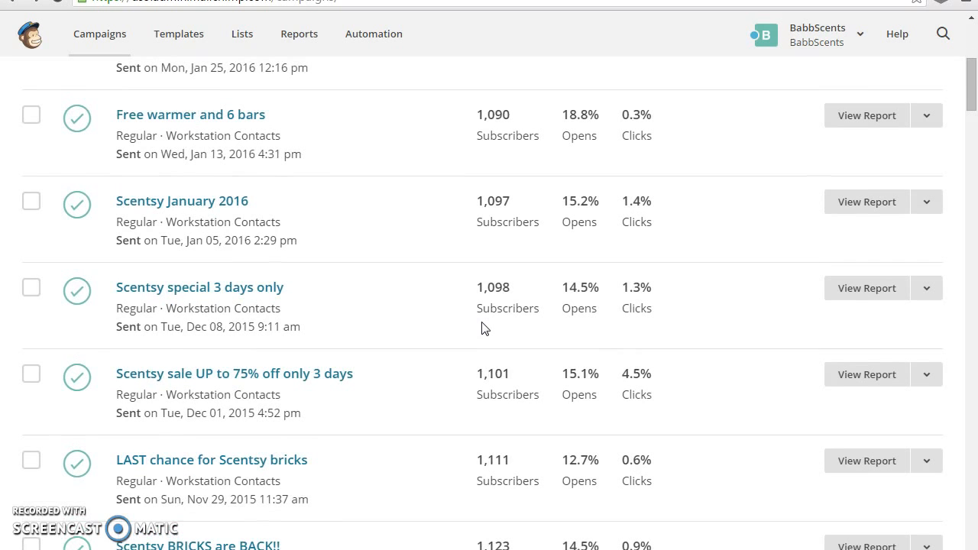
{"action": "scroll", "coordinate": [327, 341], "scroll_direction": "down", "scroll_amount": 2}
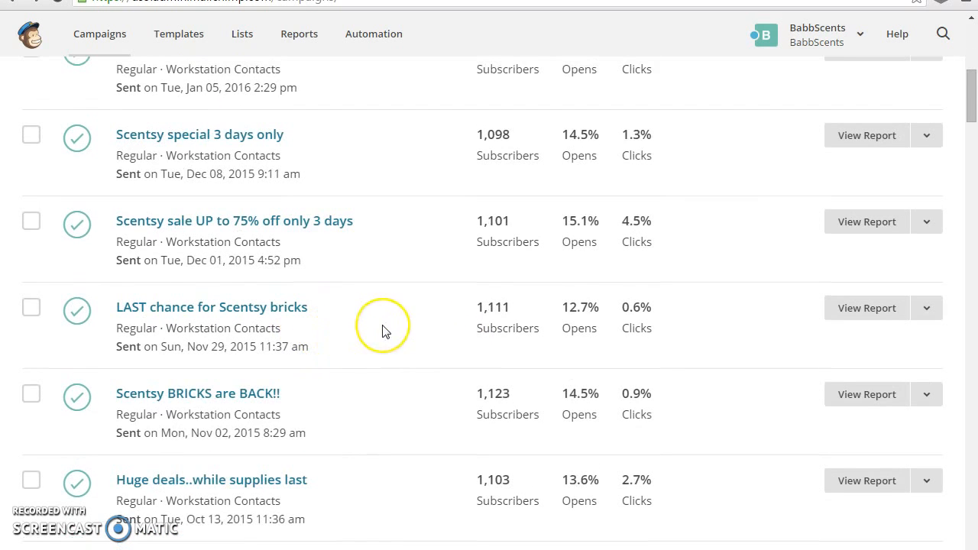